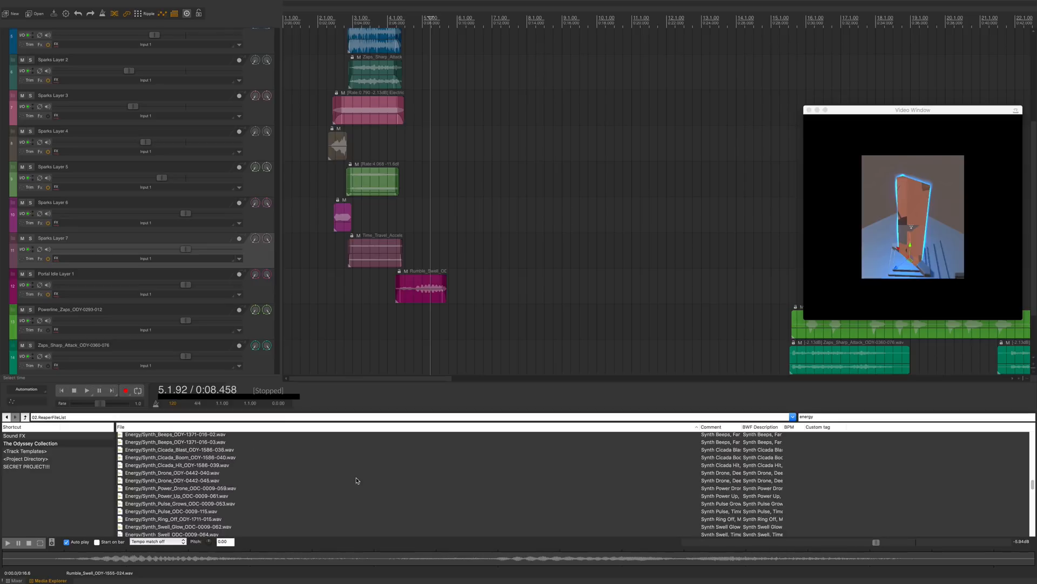
pyautogui.scroll(-5, 362, 472)
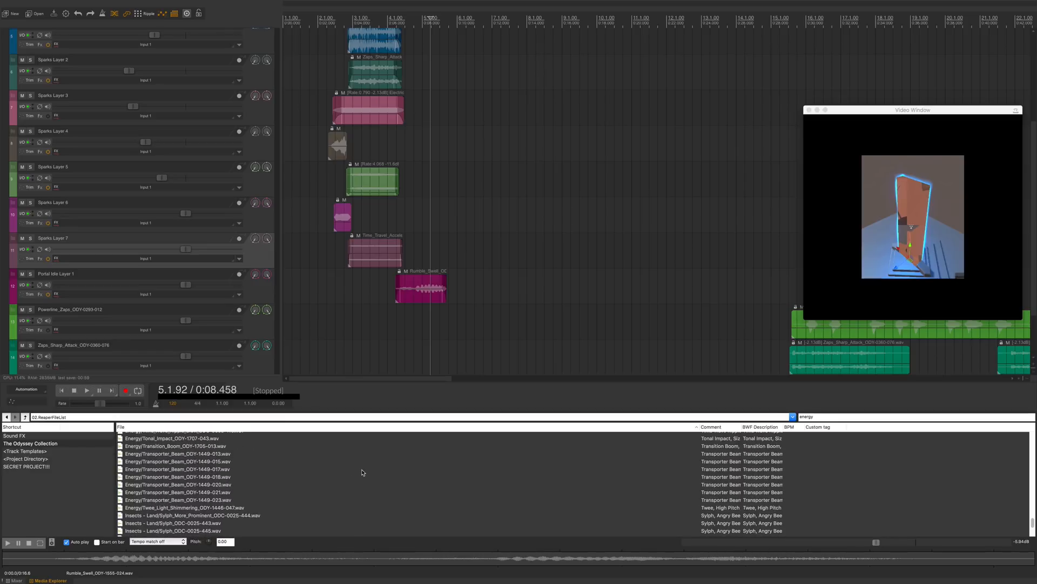
# Step: Search the media explorer for "drone" and preview the Flashback_Presence and Eerie_Drone files
pyautogui.click(832, 417)
pyautogui.write('drone')
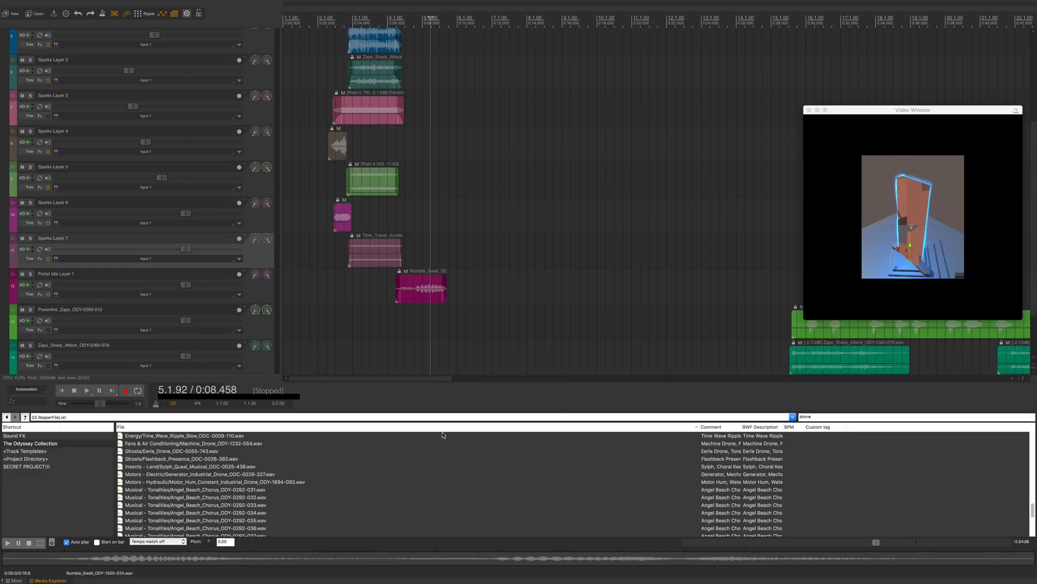
pyautogui.click(235, 459)
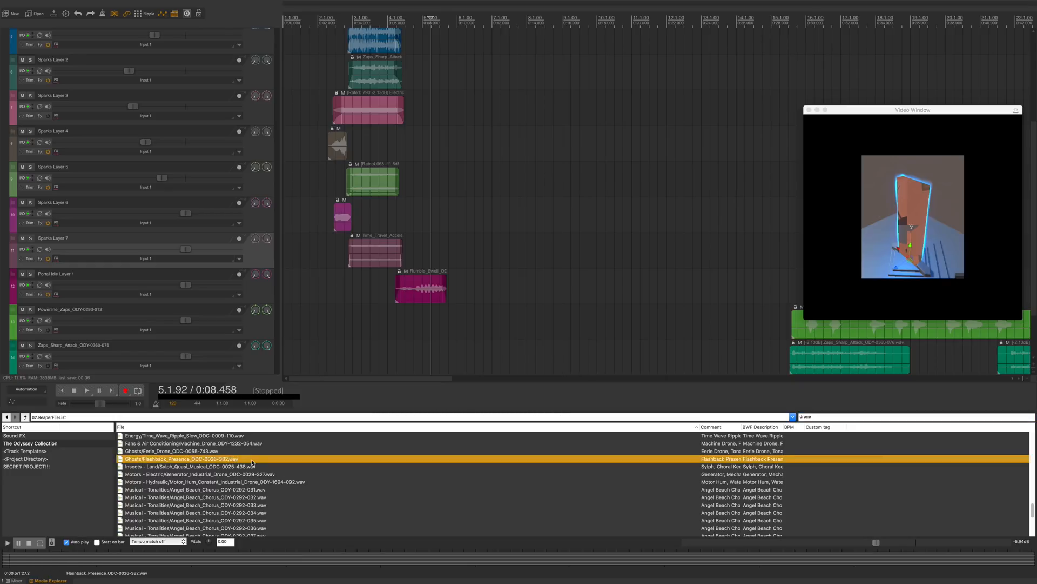
pyautogui.click(407, 557)
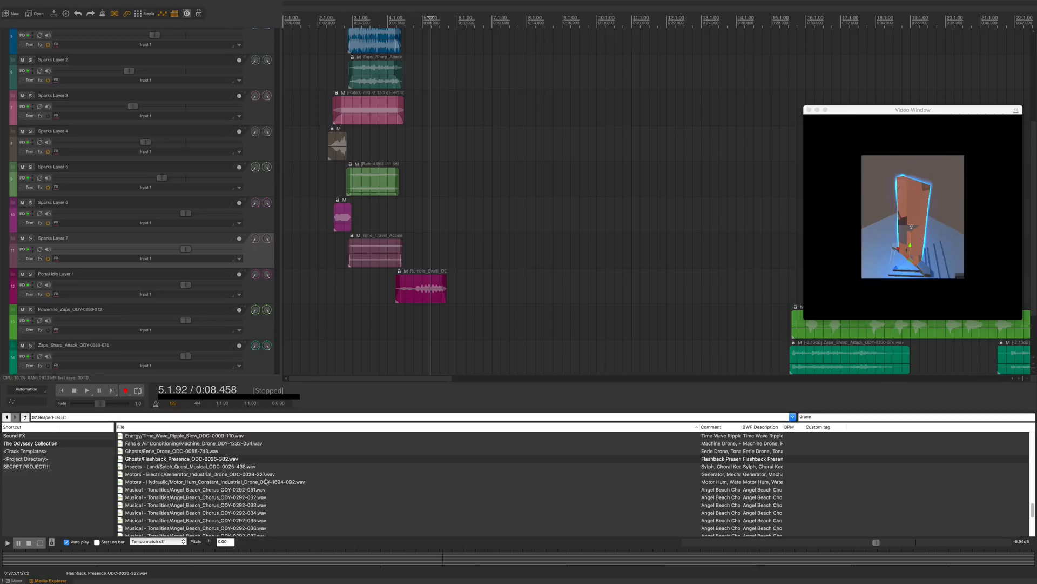
pyautogui.click(236, 450)
pyautogui.click(356, 557)
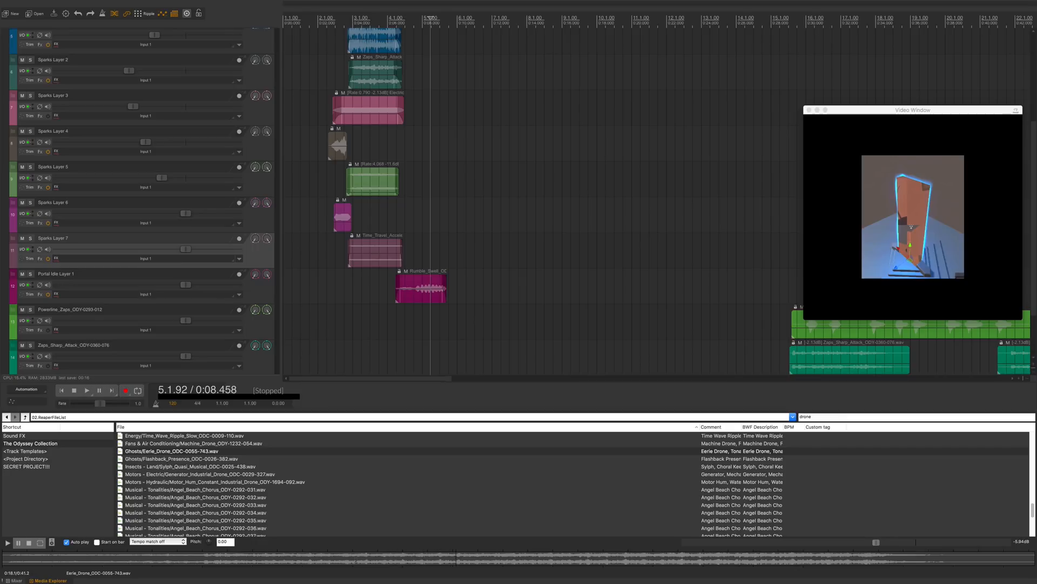
pyautogui.press('space')
# Step: Add Eerie_Drone_ODC-0055-743.wav on a new track below Portal Idle Layer 1 and name it Portal Idle Layer 2
pyautogui.scroll(-3, 220, 281)
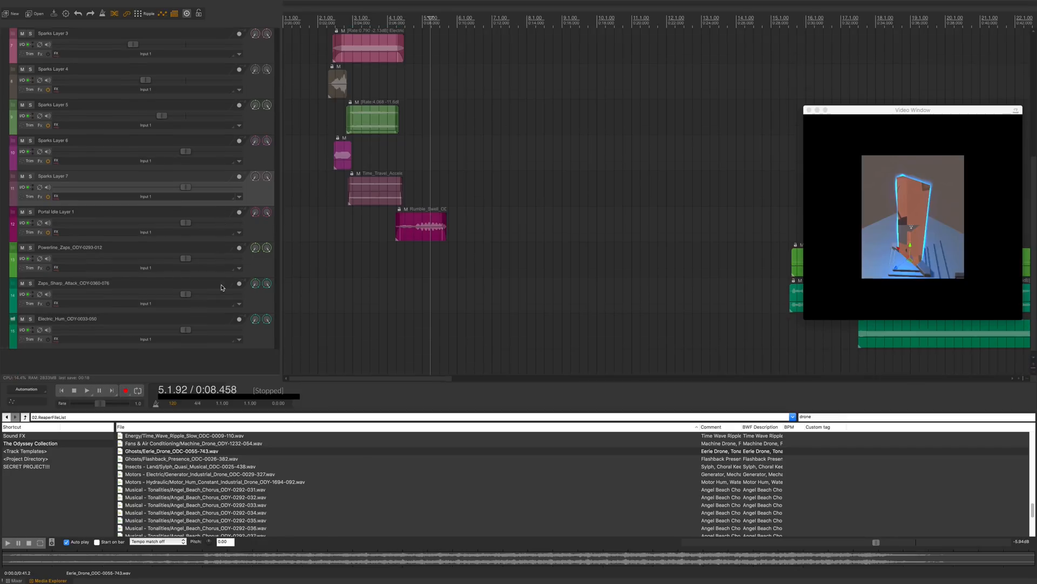
pyautogui.moveTo(271, 451); pyautogui.dragTo(77, 199)
pyautogui.press('F2')
pyautogui.write('Portal Idle Layer 1')
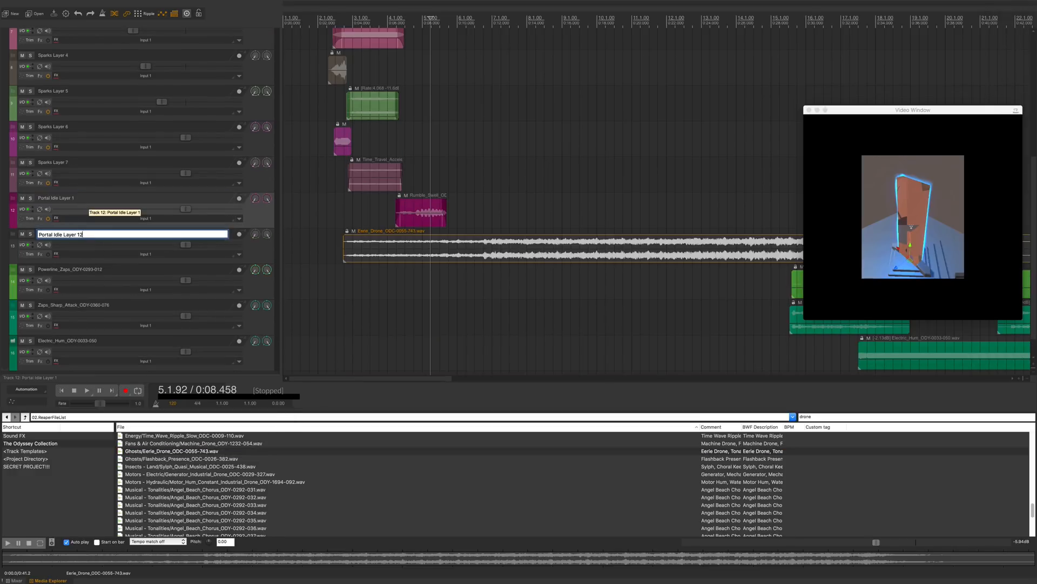
pyautogui.write('2')
pyautogui.press('BackSpace')
pyautogui.press('BackSpace')
pyautogui.write('2')
pyautogui.click(269, 252)
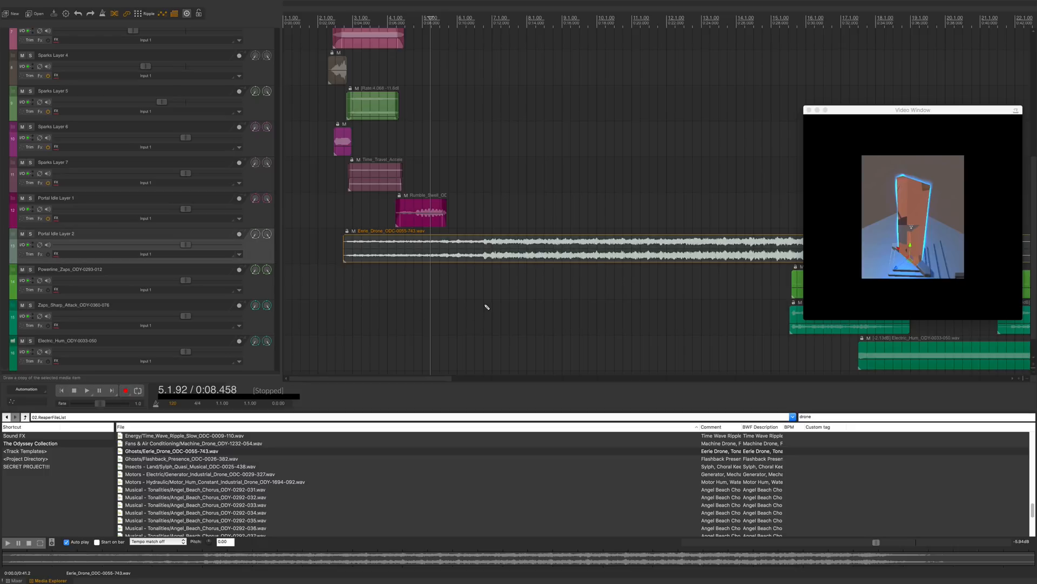
# Step: Play the project from about bar 8 to audition the new drone
pyautogui.click(556, 220)
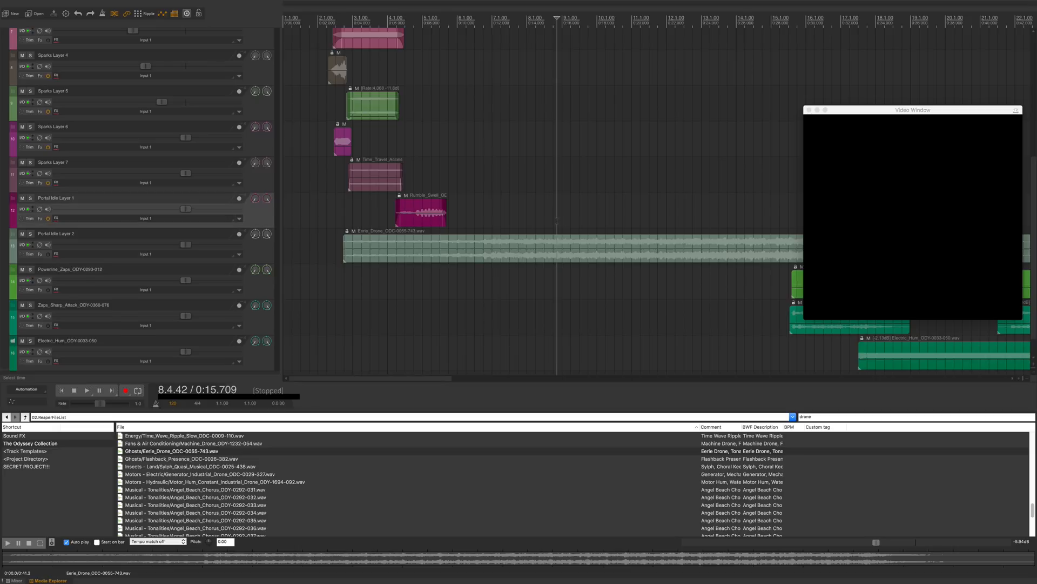
pyautogui.press('space')
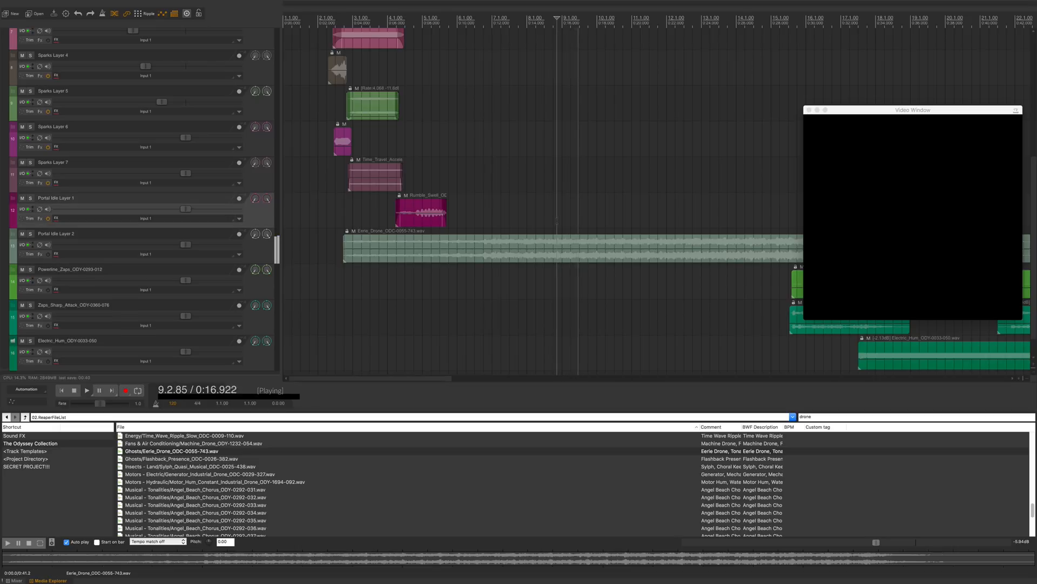
pyautogui.press('space')
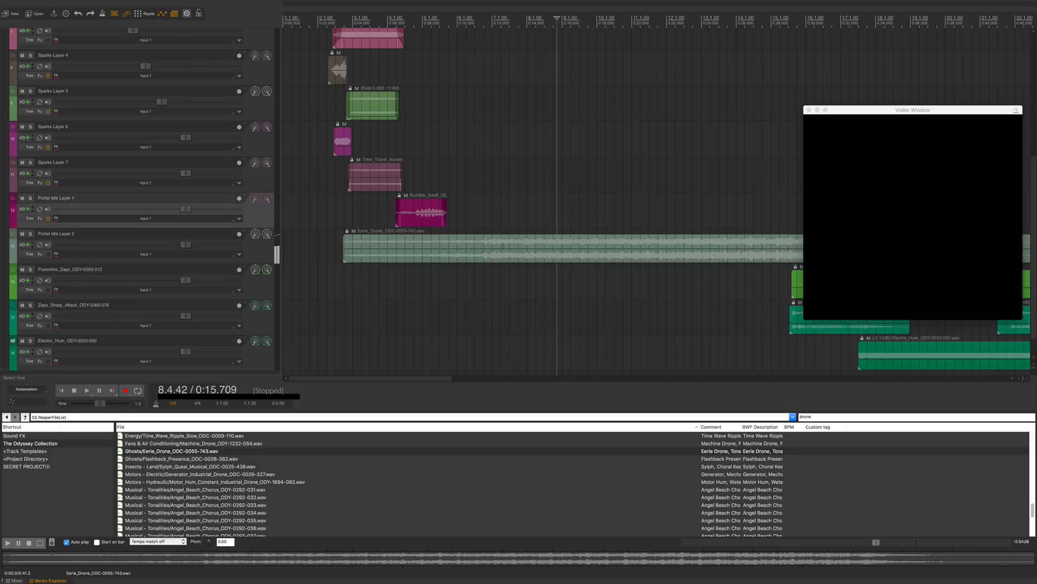
# Step: Trim the start of the drone item and move it to begin near bar 3
pyautogui.click(346, 254)
pyautogui.moveTo(346, 254); pyautogui.dragTo(537, 255)
pyautogui.moveTo(595, 239); pyautogui.dragTo(435, 233)
# Step: Split the drone item at about bar 9 and delete the part after the split
pyautogui.click(554, 246)
pyautogui.press('s')
pyautogui.click(578, 245)
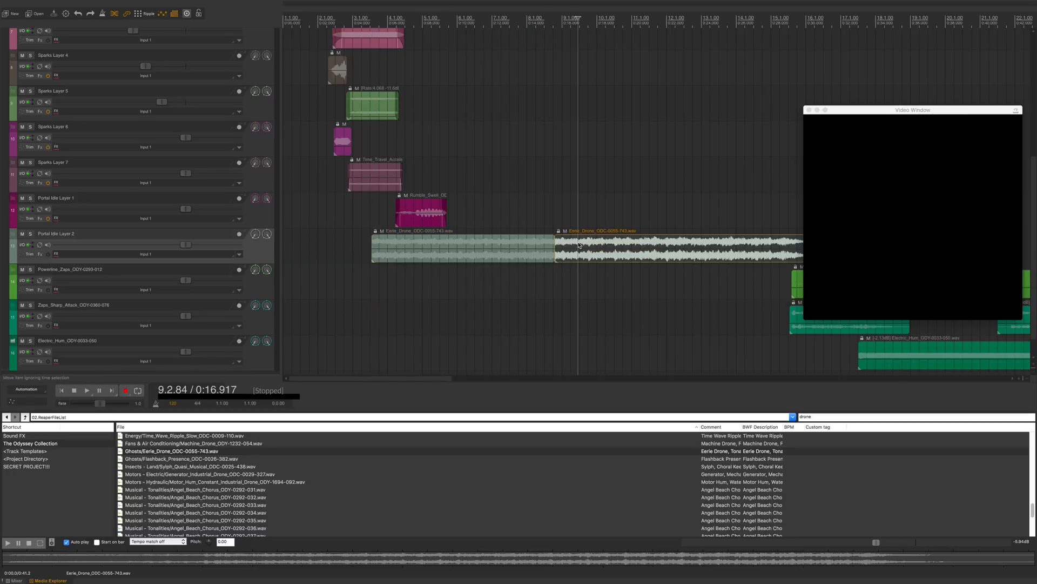
pyautogui.press('Delete')
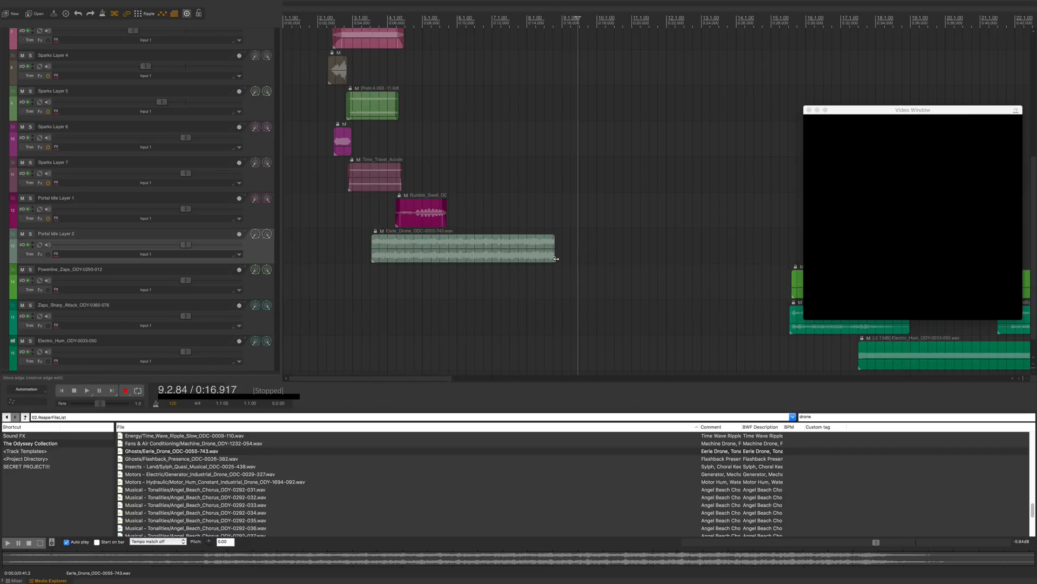
# Step: Trim the drone item to run from about bar 4 to about bar 5.5
pyautogui.moveTo(555, 260); pyautogui.dragTo(469, 255)
pyautogui.press('Escape')
pyautogui.moveTo(555, 254); pyautogui.dragTo(446, 255)
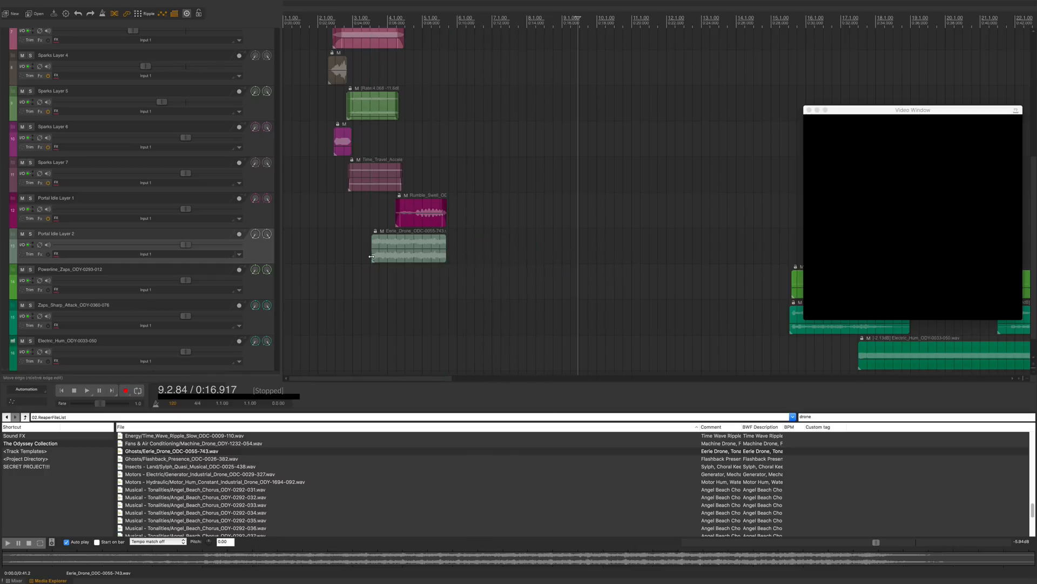
pyautogui.moveTo(372, 257); pyautogui.dragTo(395, 259)
# Step: Add a fade-in to the drone item and lower its volume to about -10.7 dB
pyautogui.moveTo(396, 238); pyautogui.dragTo(442, 238)
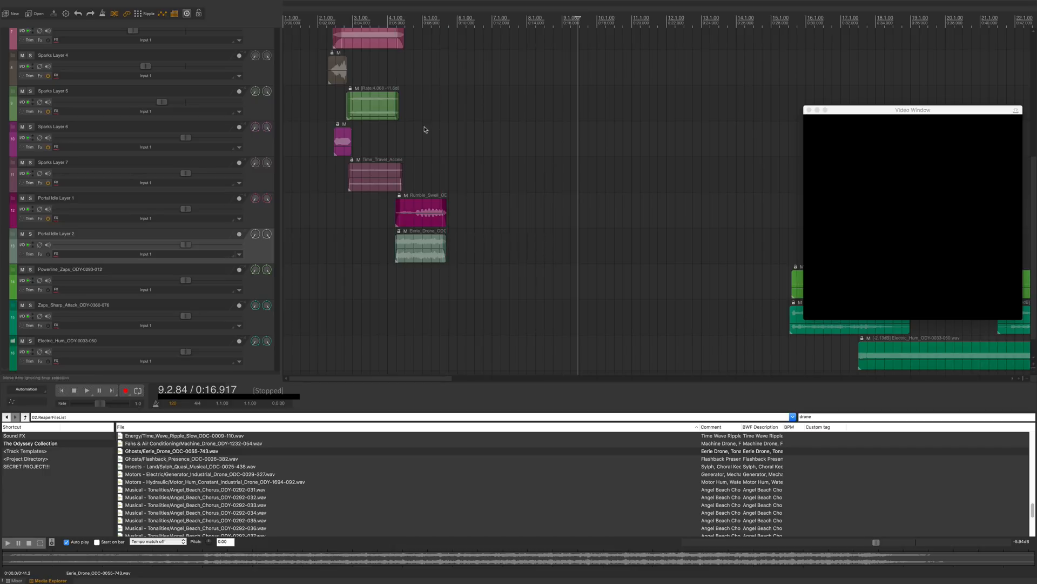
pyautogui.click(386, 19)
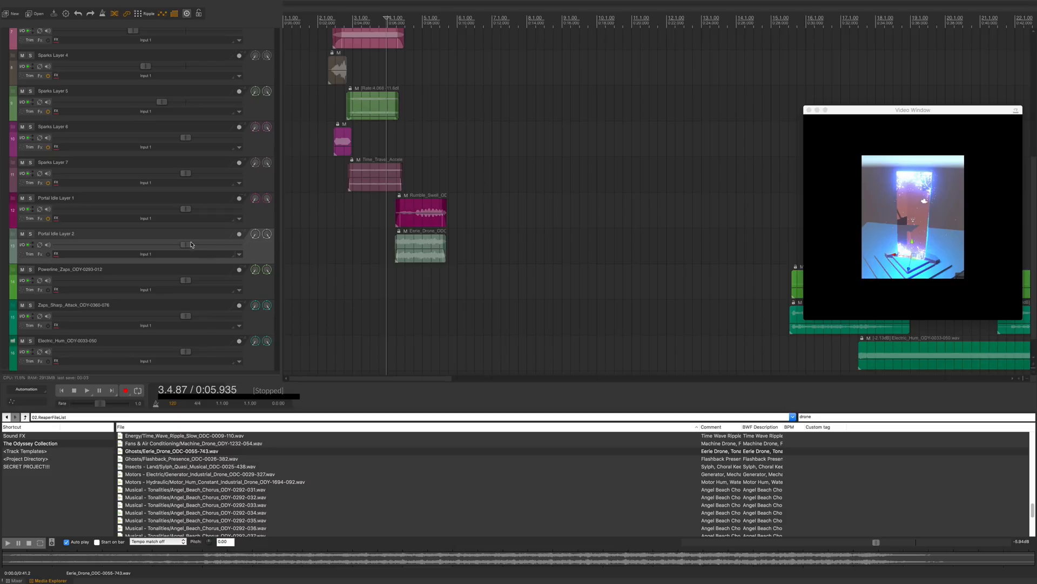
pyautogui.moveTo(416, 248); pyautogui.dragTo(410, 260)
# Step: Play back from just before bar 4 to check the drone against the video
pyautogui.press('space')
pyautogui.press('space')
pyautogui.press('space')
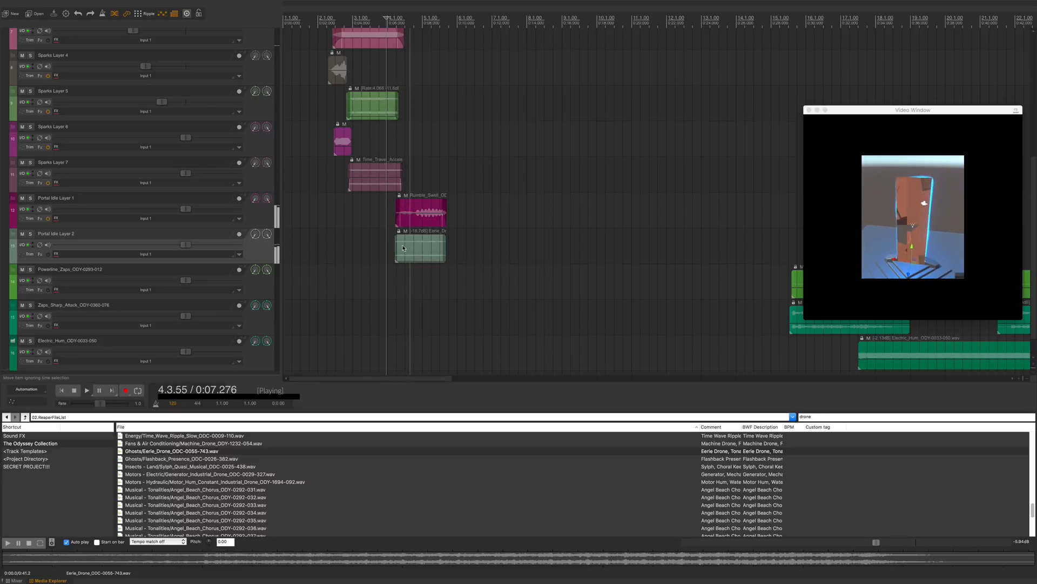
pyautogui.press('space')
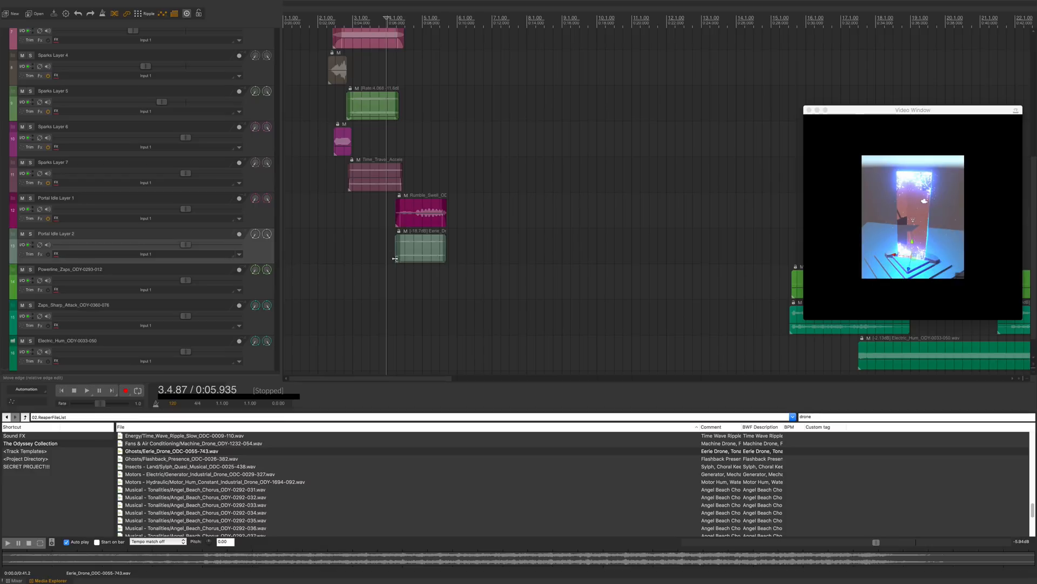
# Step: Shift the starts of the Rumble Swell and drone items slightly earlier and play back from bar 3
pyautogui.moveTo(394, 252); pyautogui.dragTo(393, 204)
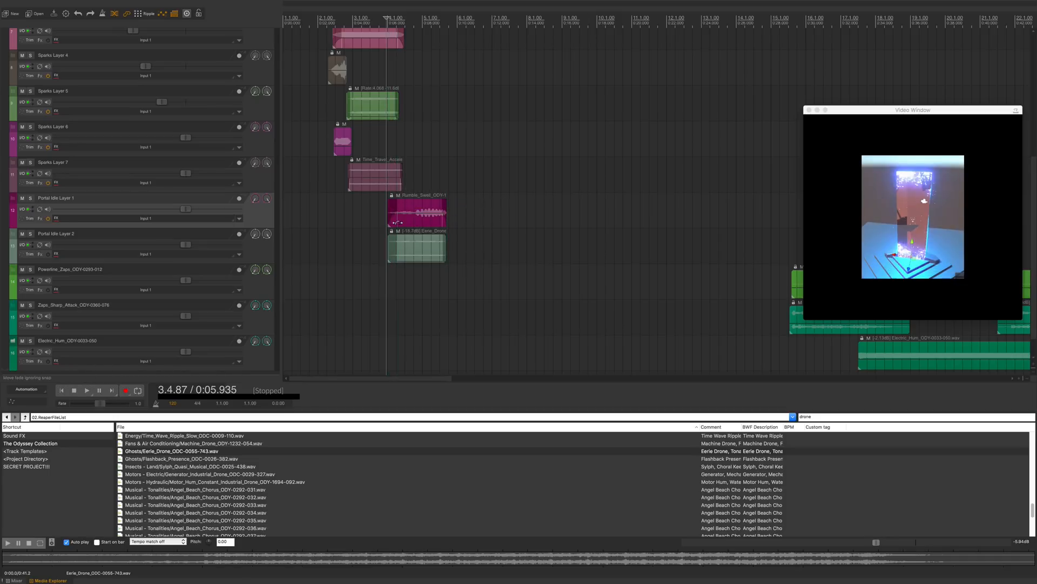
pyautogui.click(374, 18)
pyautogui.press('space')
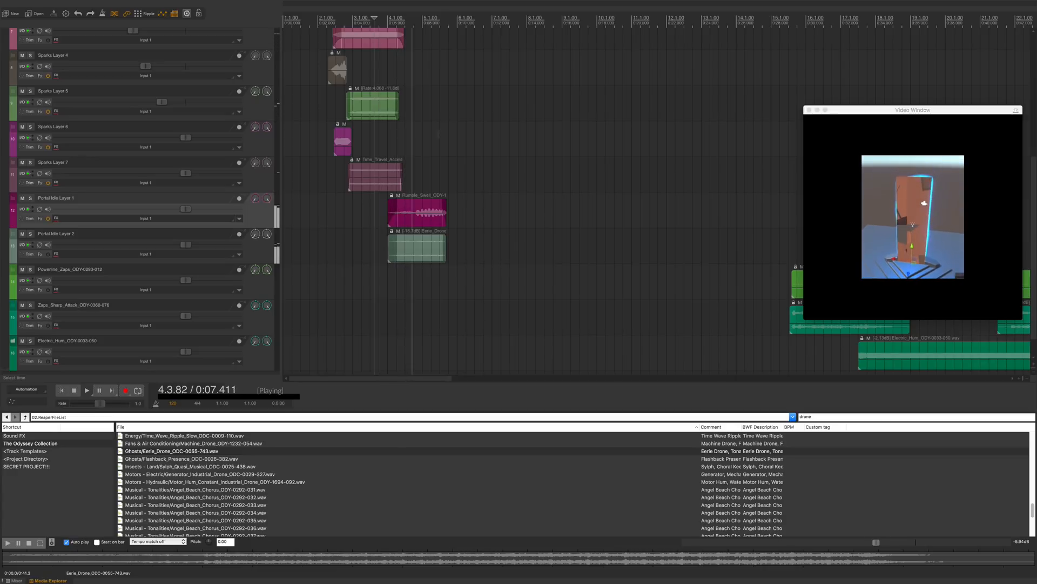
pyautogui.press('space')
# Step: Select the Rumble Swell and drone items, nudge them slightly later and play back
pyautogui.moveTo(476, 209); pyautogui.dragTo(422, 240)
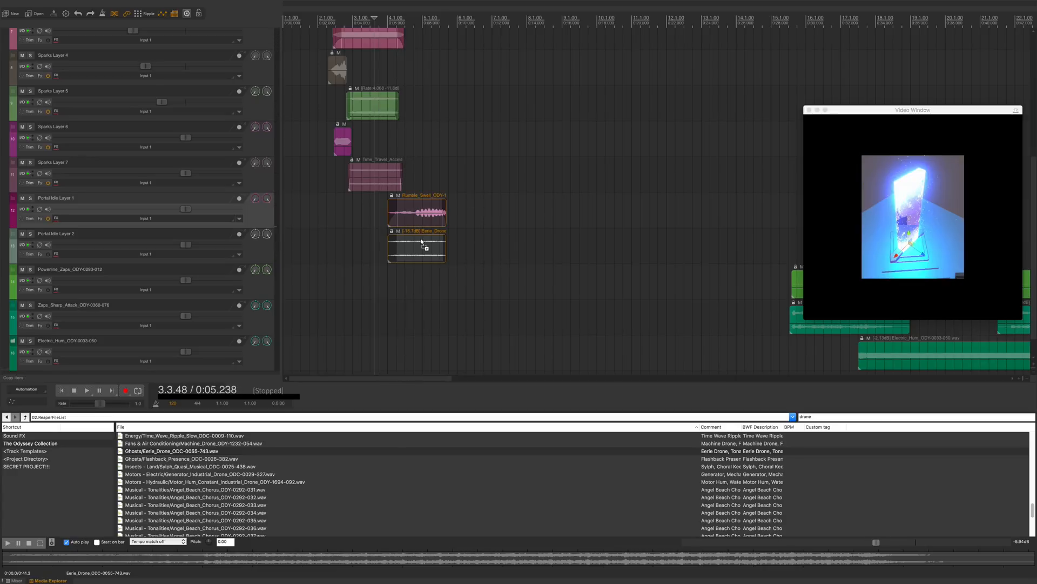
pyautogui.press('super+Right')
pyautogui.press('super+Right')
pyautogui.press('super+Right')
pyautogui.press('super+Right')
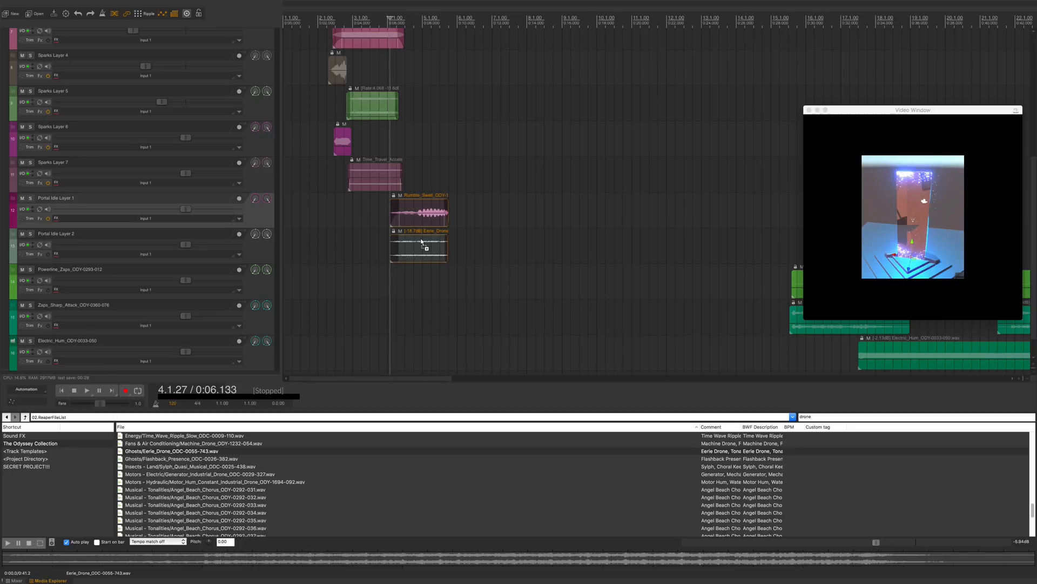
pyautogui.press('space')
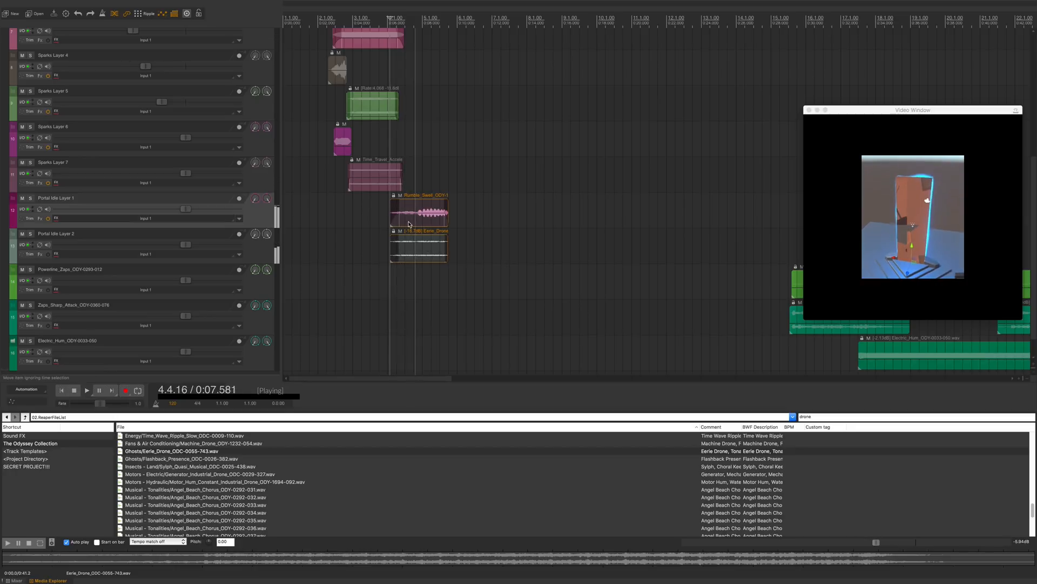
pyautogui.press('space')
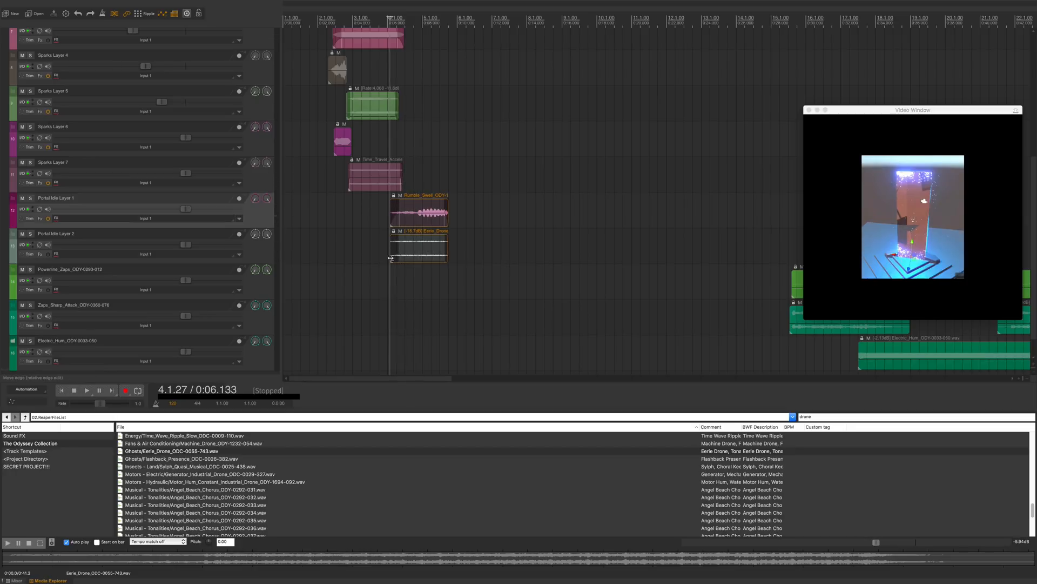
# Step: Move both items a little later to start at about bar 4 and play back
pyautogui.moveTo(390, 257); pyautogui.dragTo(394, 257)
pyautogui.press('space')
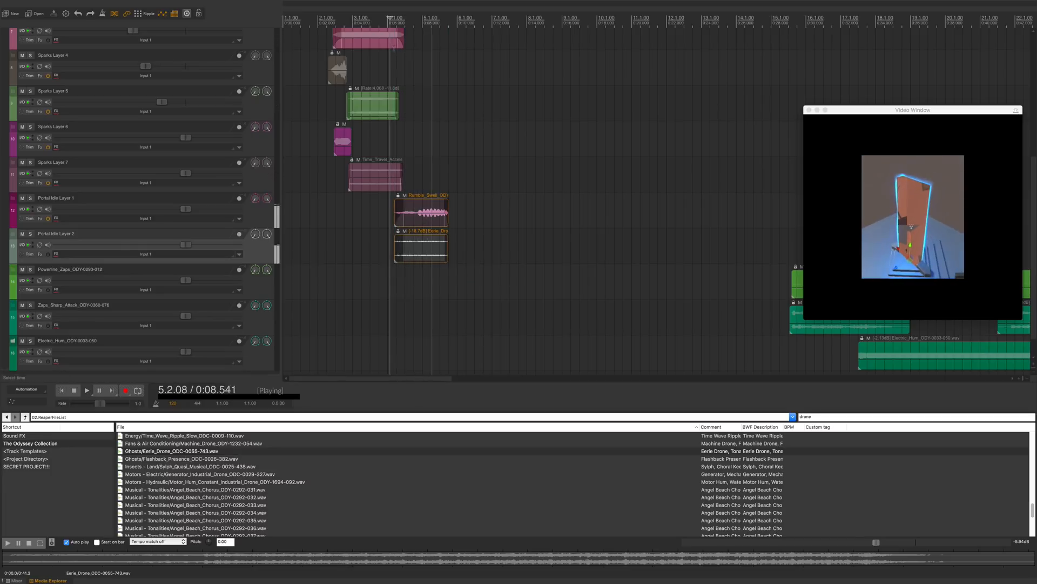
pyautogui.press('space')
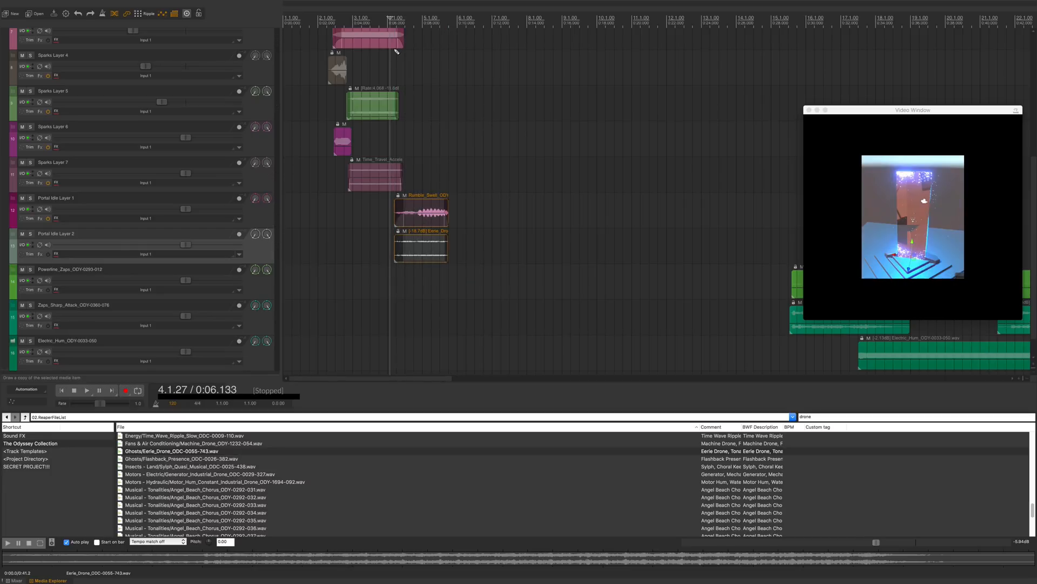
pyautogui.scroll(4, 463, 238)
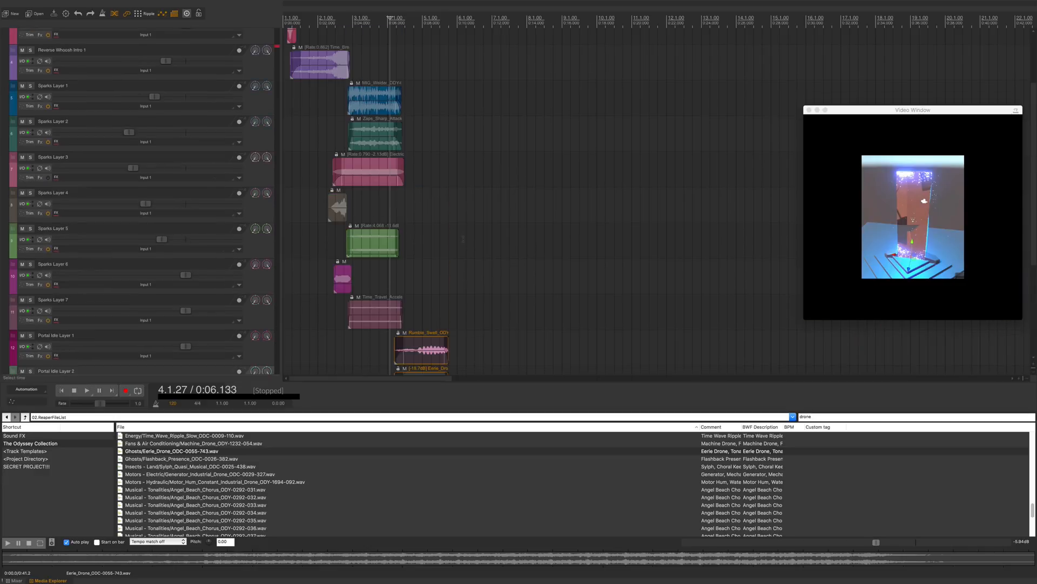
pyautogui.scroll(-2, 463, 238)
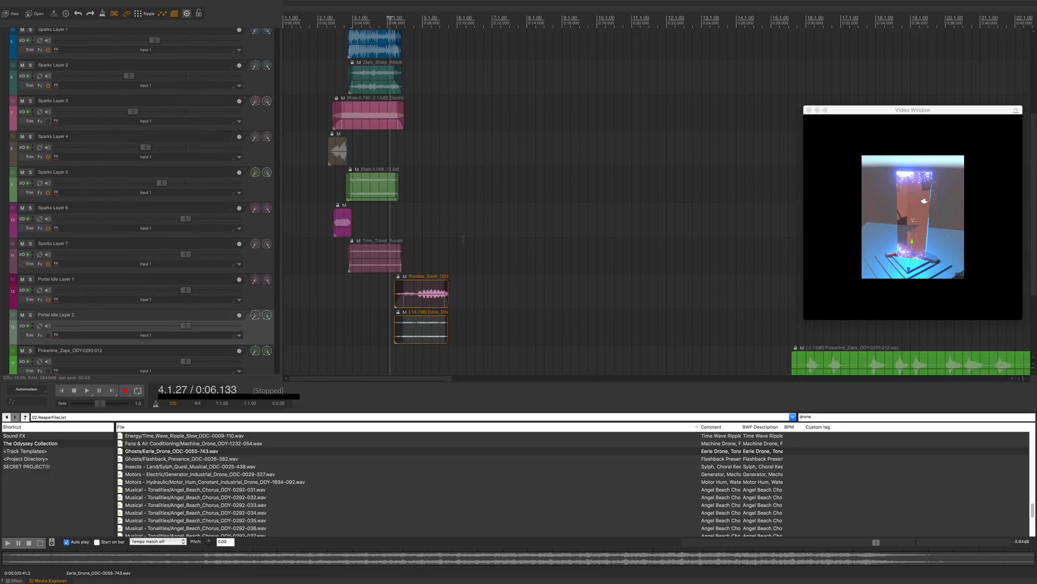
pyautogui.scroll(1, 463, 238)
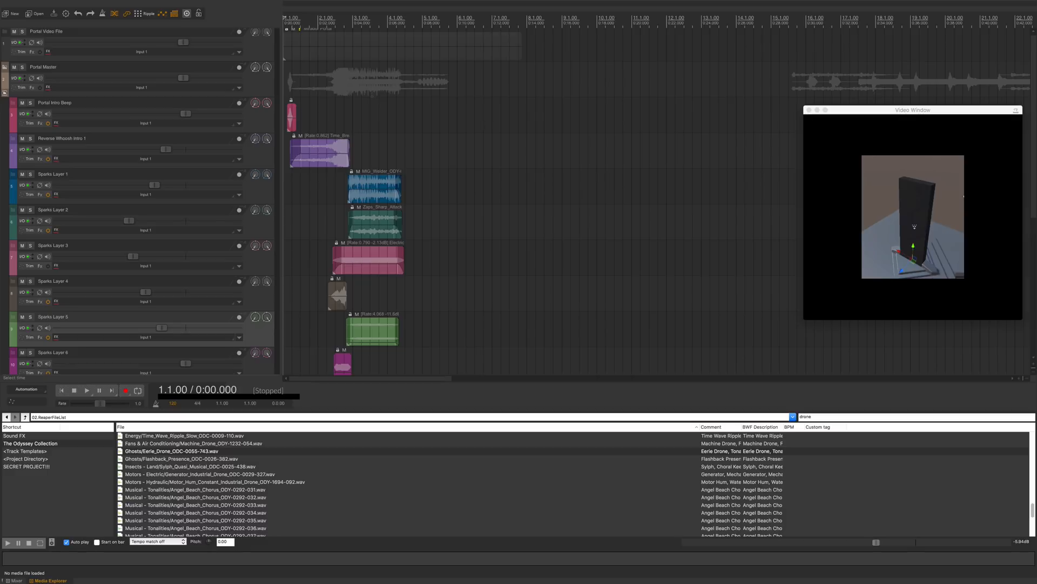
# Step: Move the video window to the centre and play the project from the start
pyautogui.moveTo(883, 116); pyautogui.dragTo(608, 136)
pyautogui.press('space')
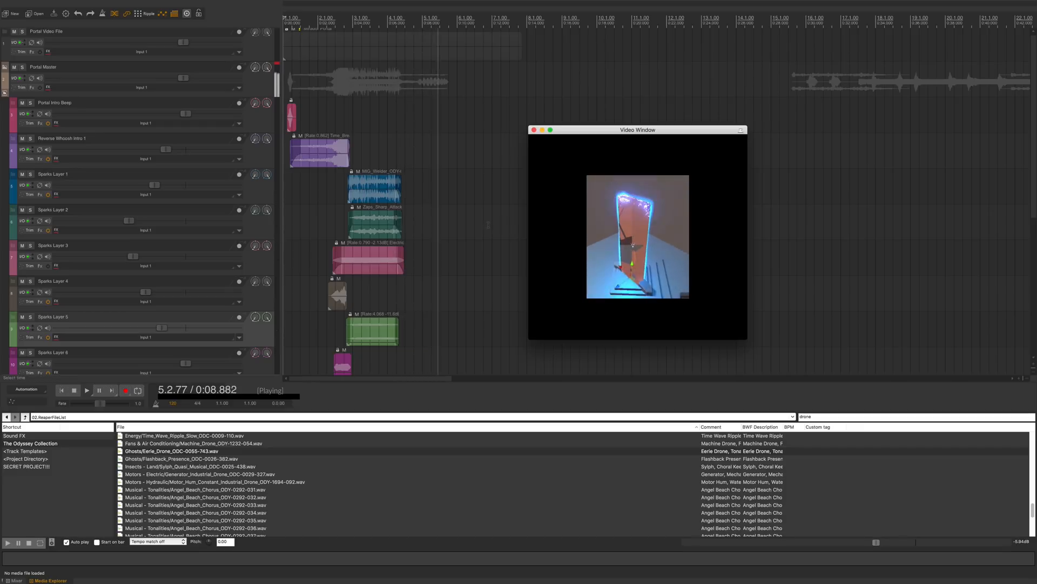
pyautogui.press('space')
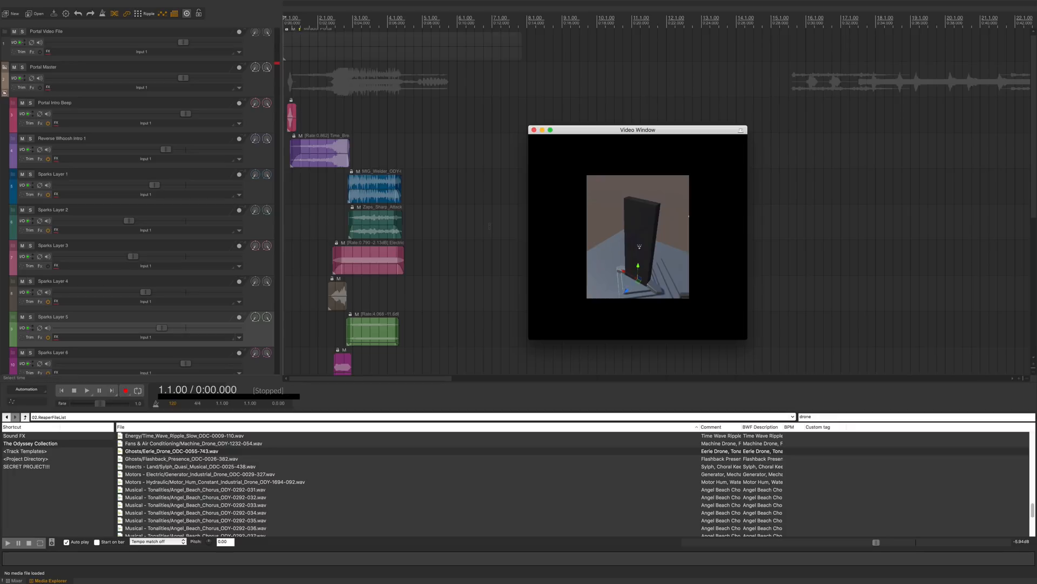
# Step: Open the mixer and select the MIG_Welder item on Sparks Layer 1
pyautogui.rightClick(243, 191)
pyautogui.click(259, 190)
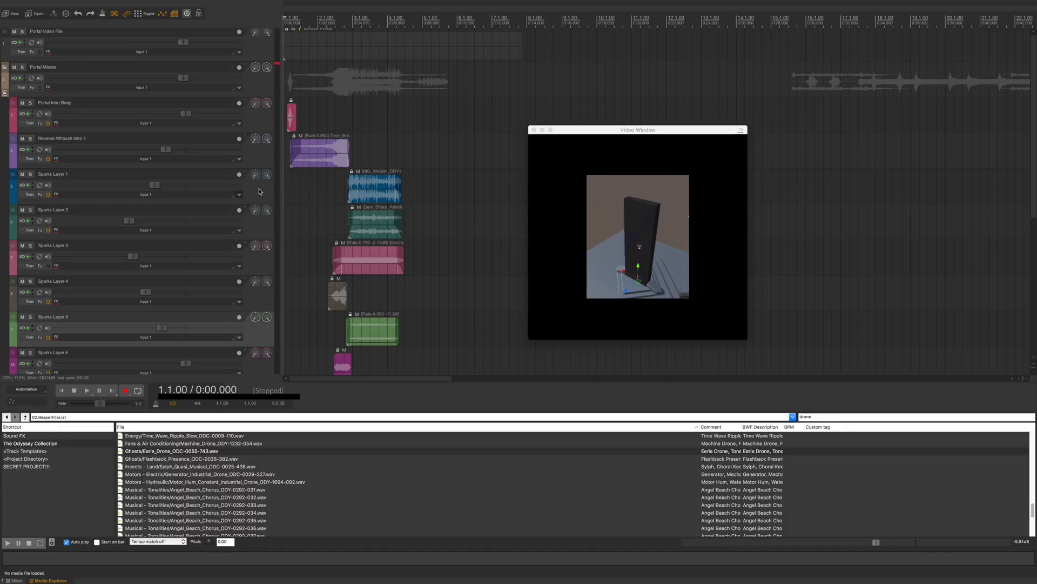
pyautogui.click(375, 188)
pyautogui.moveTo(441, 182); pyautogui.dragTo(396, 221)
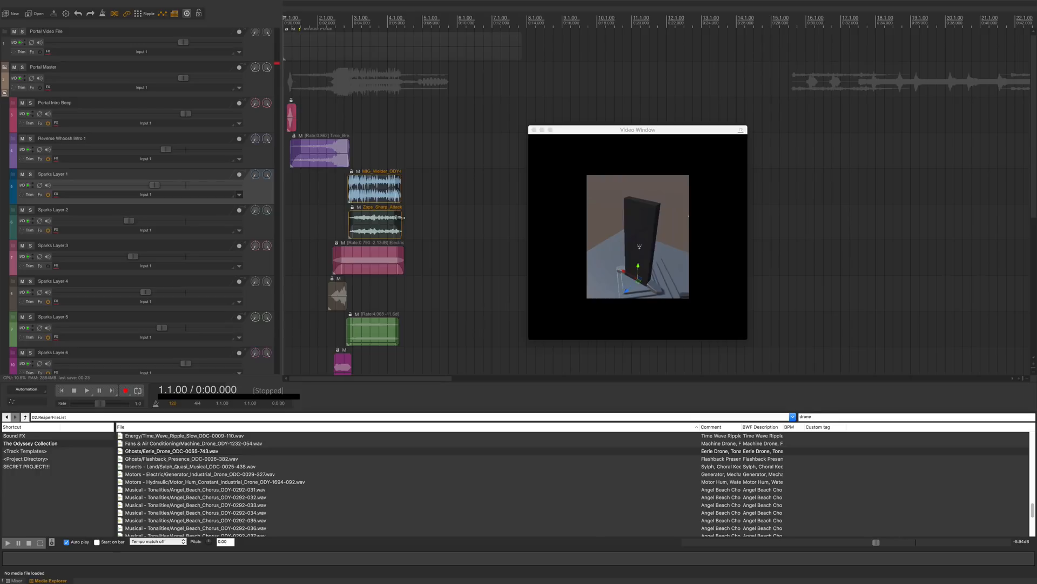
pyautogui.hotkey('ctrl', 'm')
pyautogui.click(317, 185)
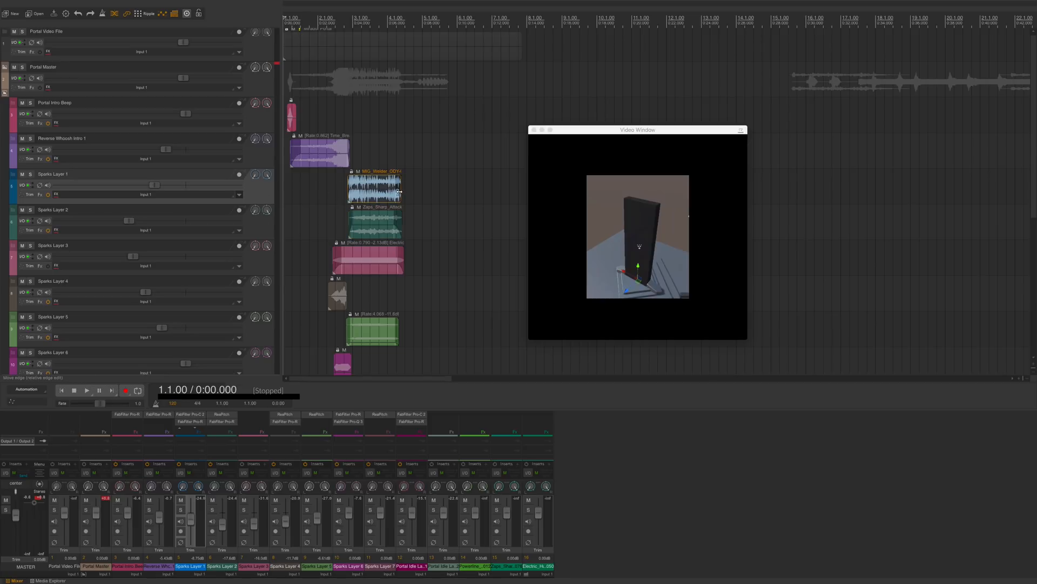
# Step: Solo the MIG_Welder item and play it back
pyautogui.hotkey('alt', 's')
pyautogui.press('Tab')
pyautogui.press('space')
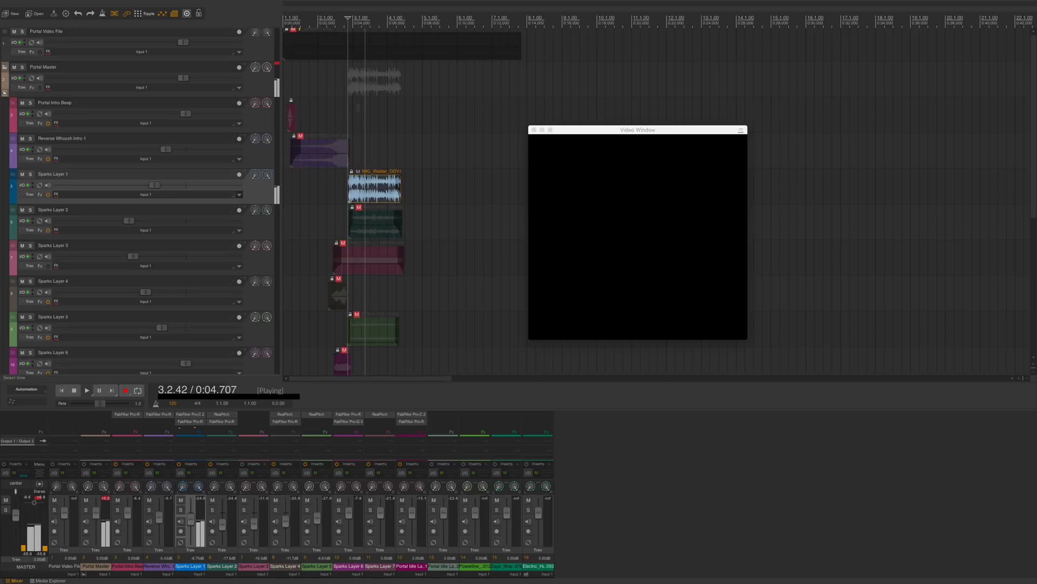
# Step: Stop playback, open the Pro-R reverb on Sparks Layer 1 and turn up its Distance
pyautogui.press('space')
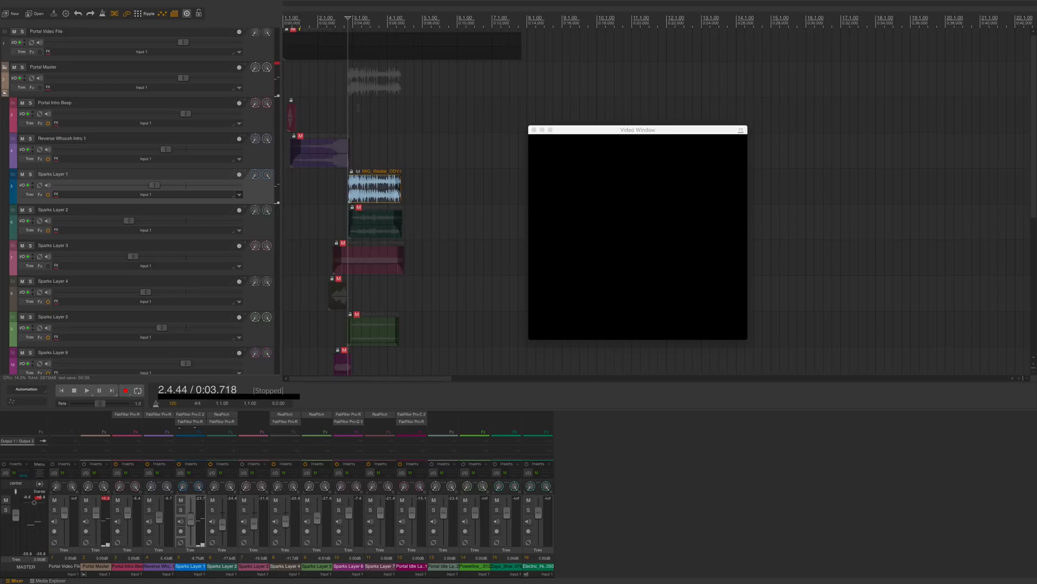
pyautogui.click(190, 421)
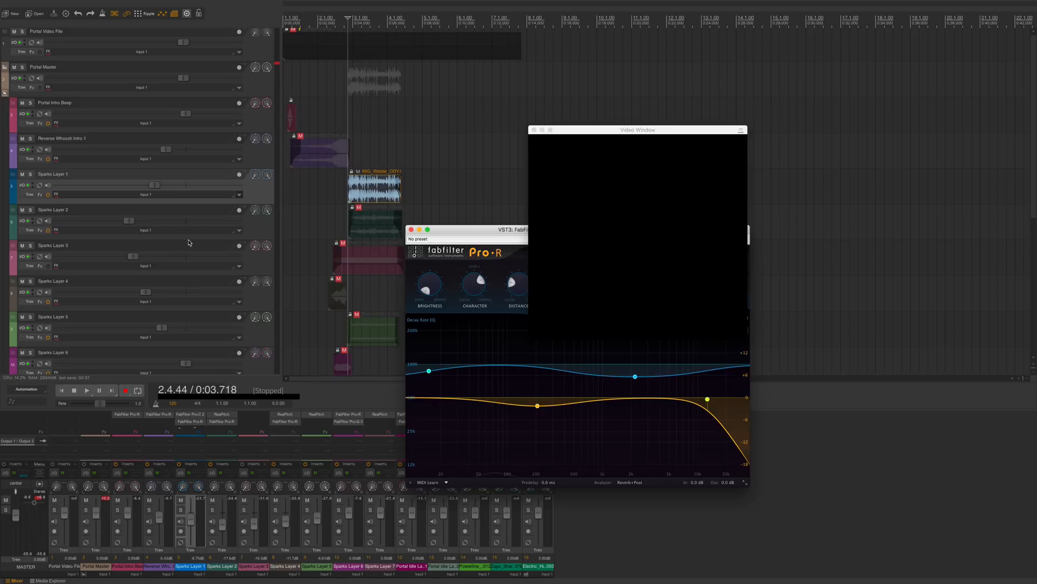
pyautogui.moveTo(464, 231); pyautogui.dragTo(172, 181)
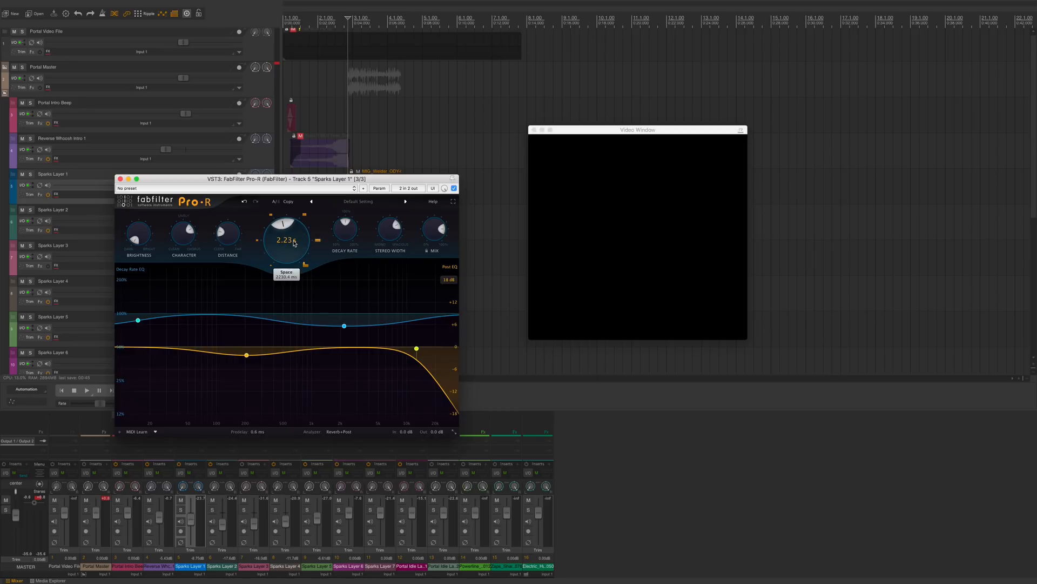
pyautogui.moveTo(231, 228)
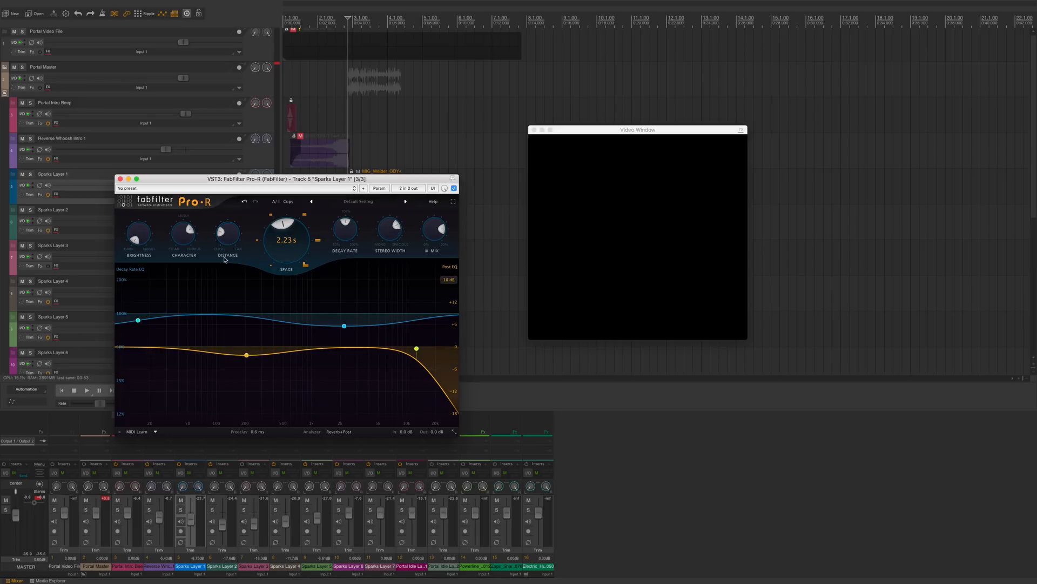
pyautogui.moveTo(233, 233); pyautogui.dragTo(231, 188)
# Step: Turn down the reverb's Mix and pull the post-EQ high-cut point to a lower frequency
pyautogui.moveTo(329, 178); pyautogui.dragTo(330, 239)
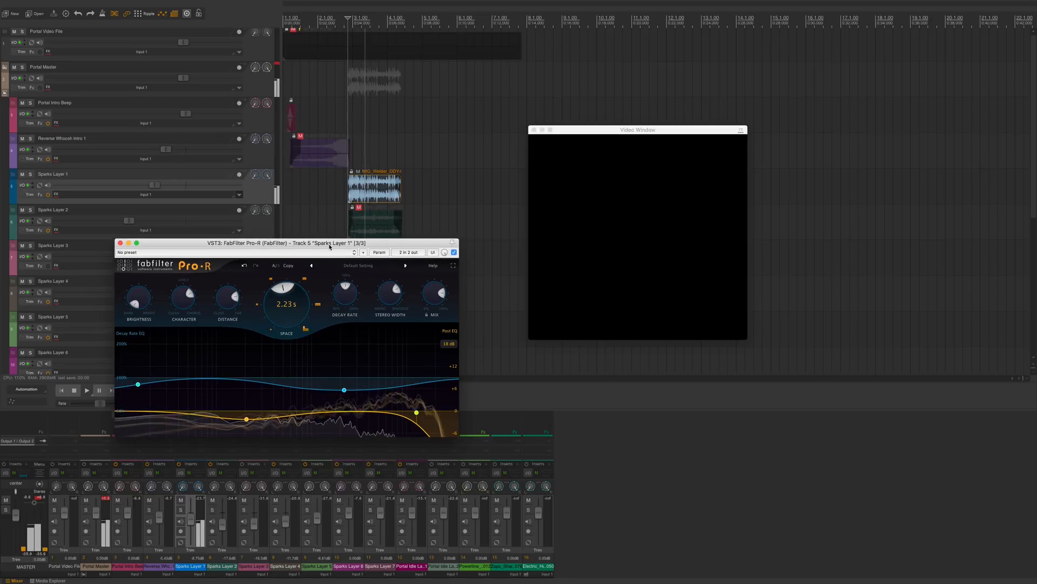
pyautogui.moveTo(329, 247); pyautogui.dragTo(336, 192)
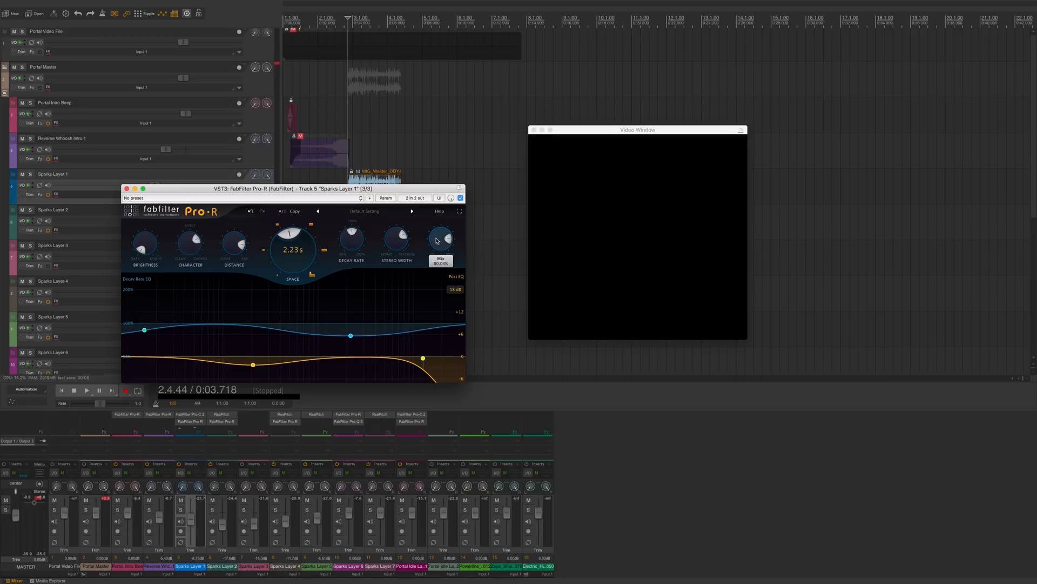
pyautogui.moveTo(438, 241); pyautogui.dragTo(437, 261)
pyautogui.moveTo(373, 188); pyautogui.dragTo(422, 121)
pyautogui.moveTo(471, 294); pyautogui.dragTo(432, 295)
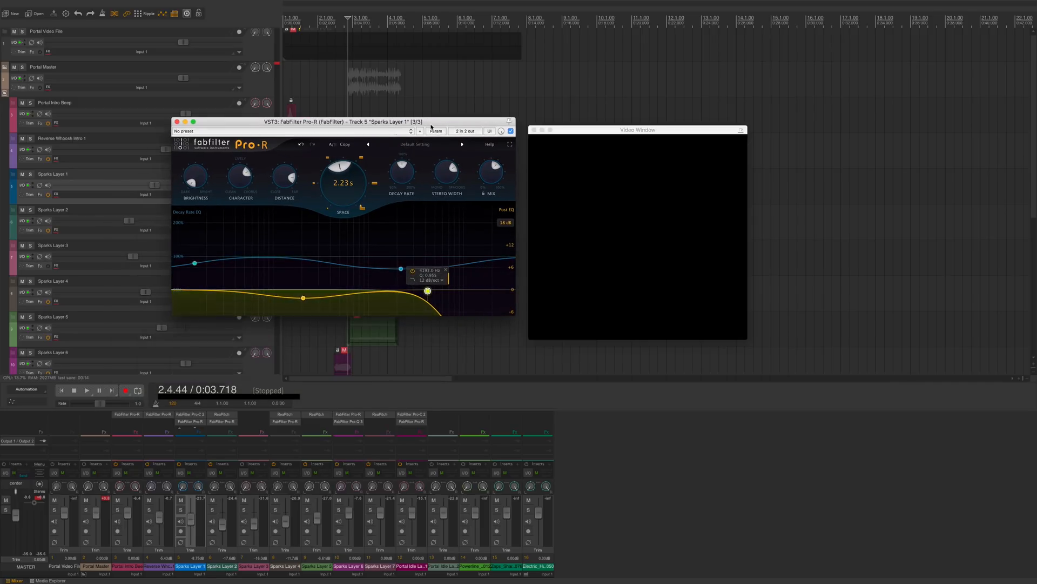
# Step: Play back the Sparks Layer 1 reverb, then close the Pro-R window
pyautogui.moveTo(431, 123); pyautogui.dragTo(419, 82)
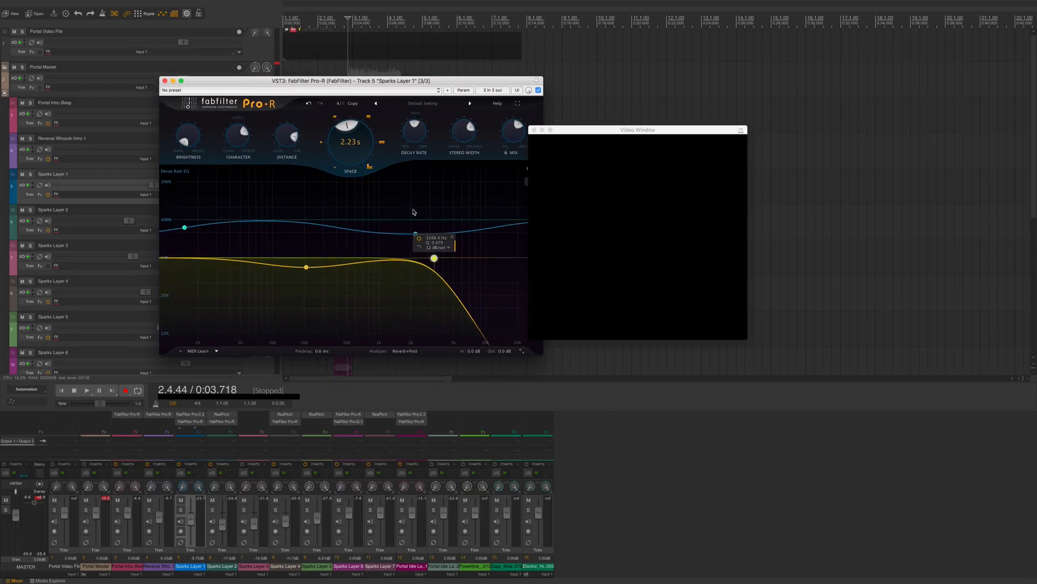
pyautogui.press('space')
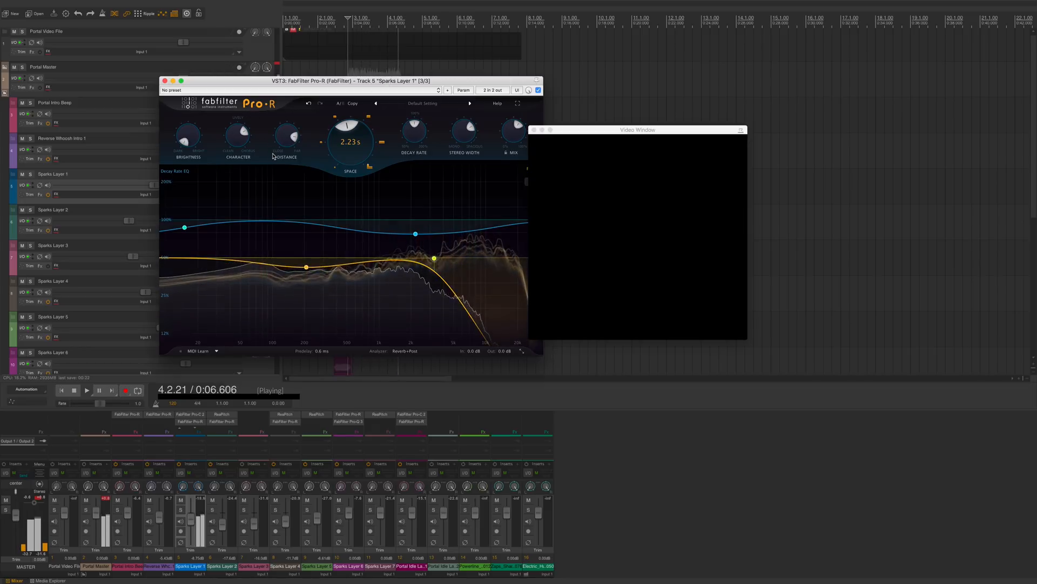
pyautogui.press('space')
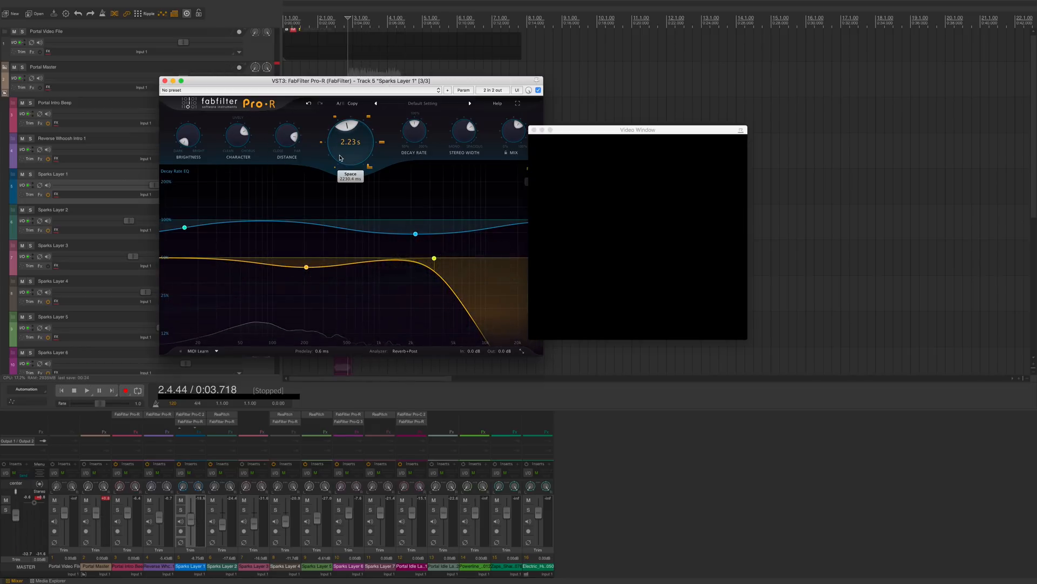
pyautogui.moveTo(276, 135)
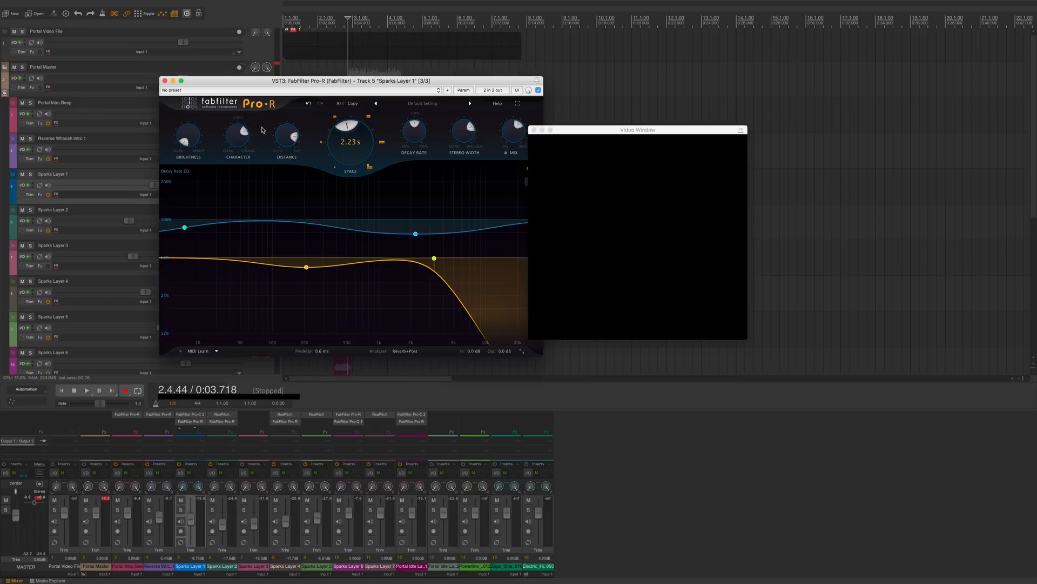
pyautogui.click(165, 81)
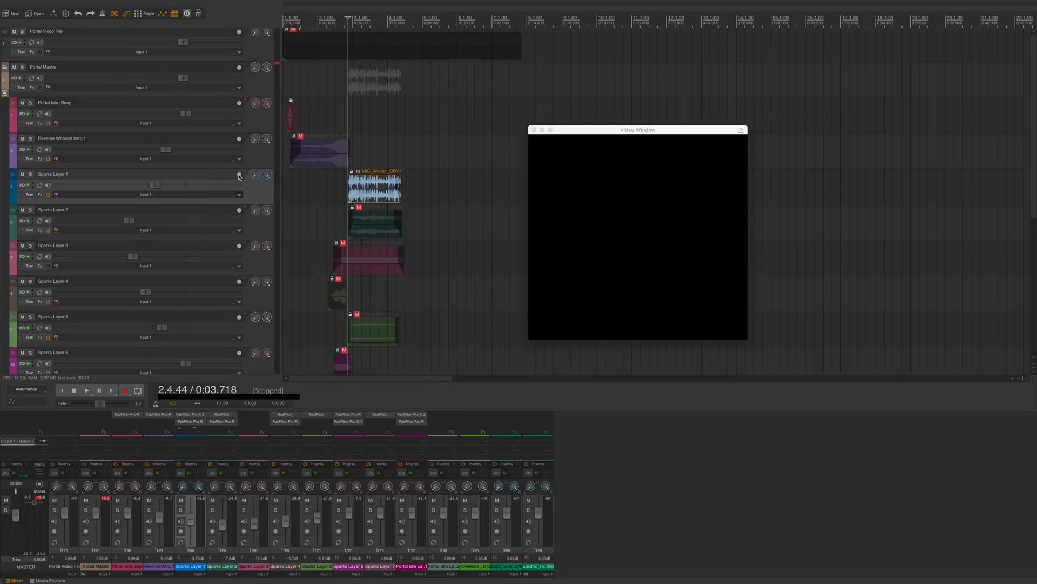
# Step: Select the Zaps item on Sparks Layer 2 and play it back
pyautogui.click(256, 227)
pyautogui.click(367, 222)
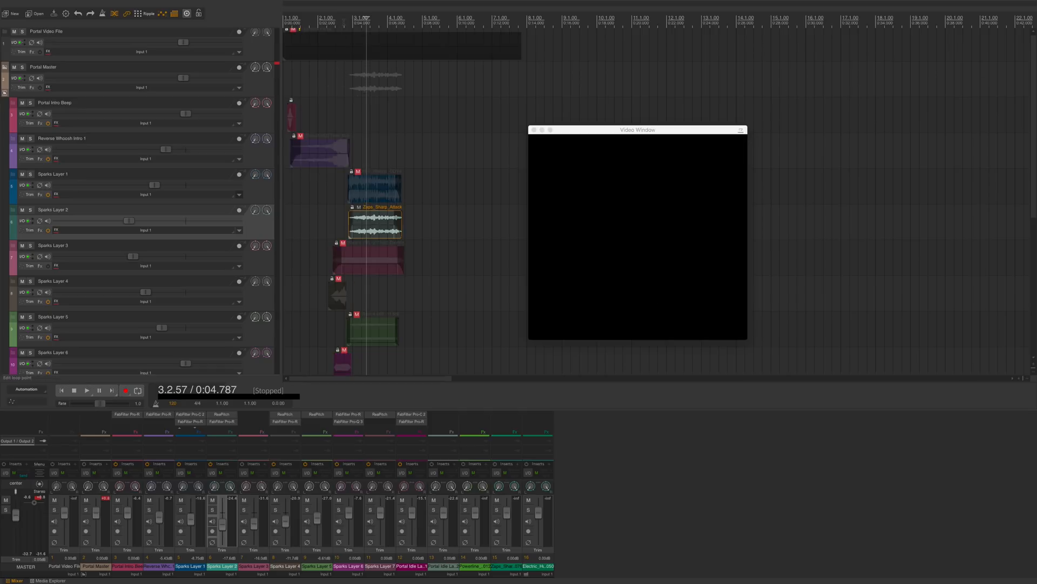
pyautogui.press('space')
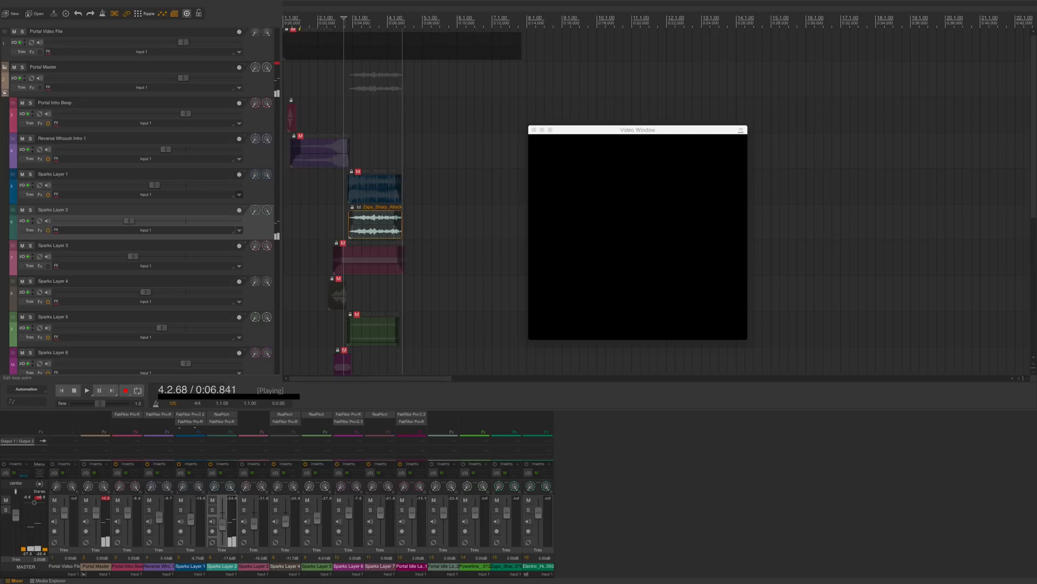
pyautogui.press('space')
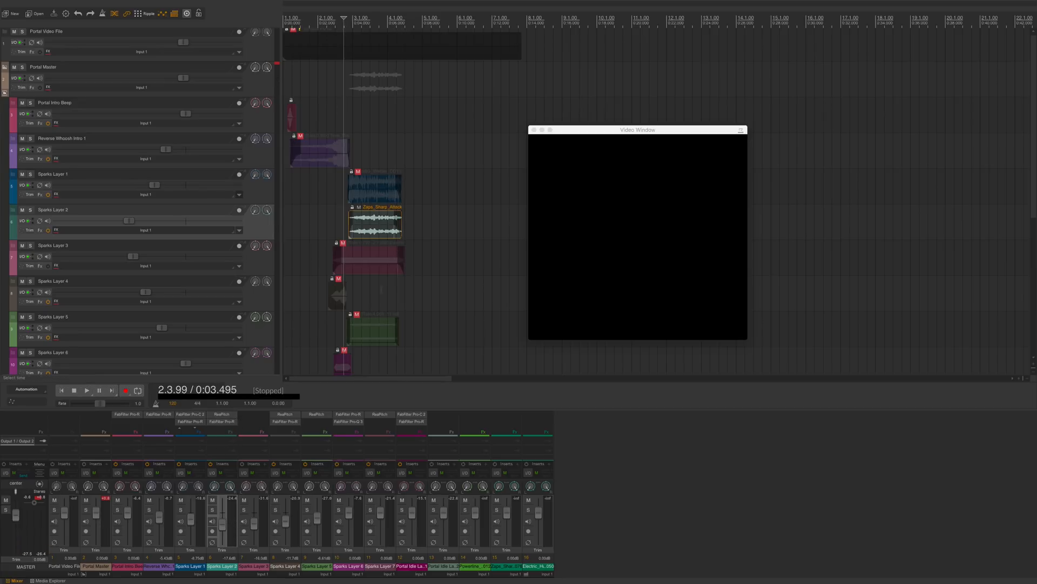
# Step: Open the Pro-R reverb on Sparks Layer 2 and pull its post-EQ high-cut point lower
pyautogui.click(226, 425)
pyautogui.moveTo(522, 98); pyautogui.dragTo(295, 109)
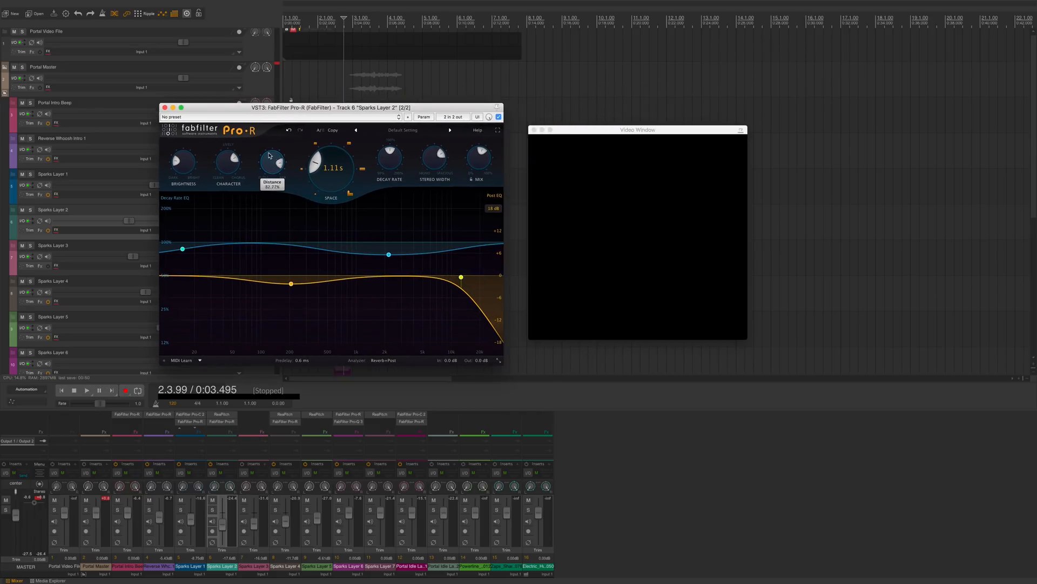
pyautogui.moveTo(479, 163)
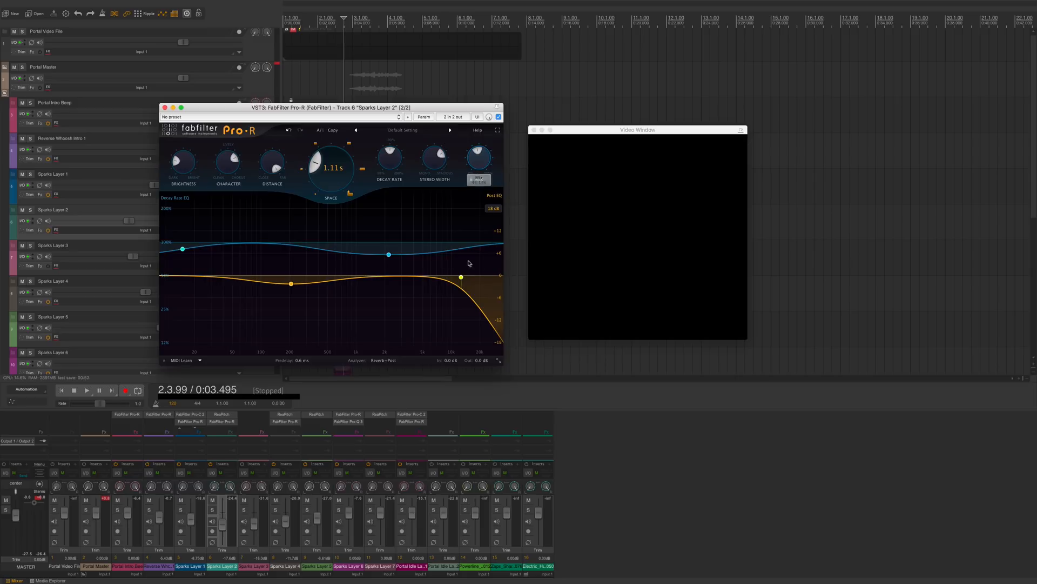
pyautogui.moveTo(460, 282)
pyautogui.moveTo(461, 278); pyautogui.dragTo(409, 276)
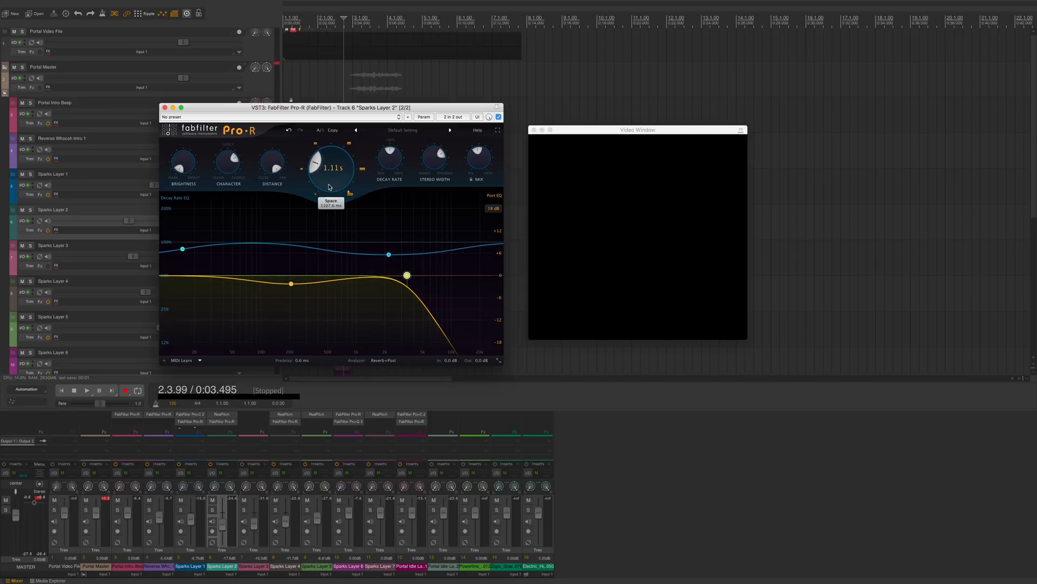
# Step: Set the reverb's Space to 1.54 s while playing back
pyautogui.moveTo(329, 187); pyautogui.dragTo(374, 240)
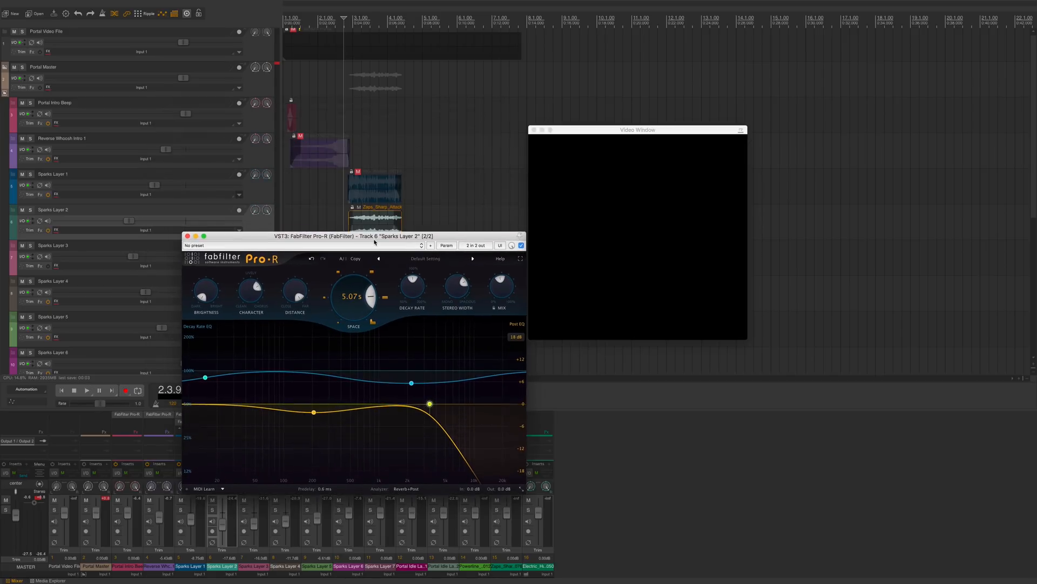
pyautogui.press('space')
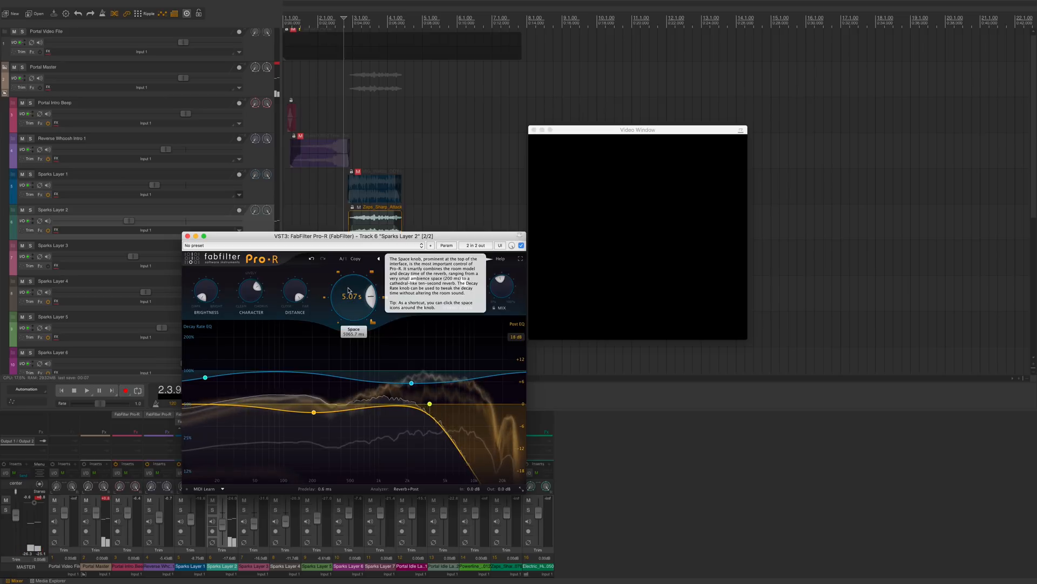
pyautogui.moveTo(349, 290); pyautogui.dragTo(348, 322)
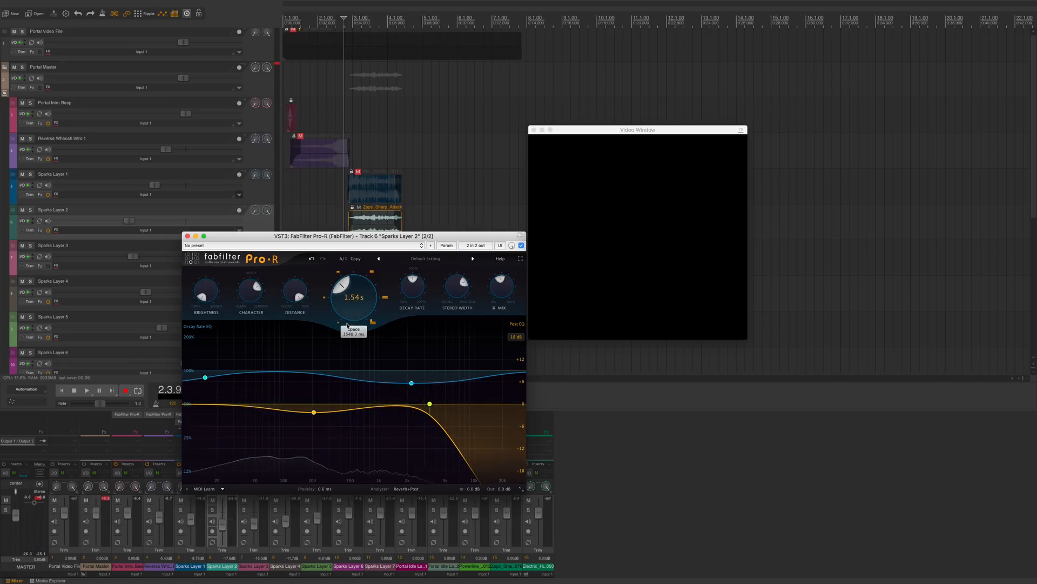
# Step: Move the post-EQ high-cut point lower and the low bell point down to about 72 Hz
pyautogui.moveTo(429, 403); pyautogui.dragTo(409, 405)
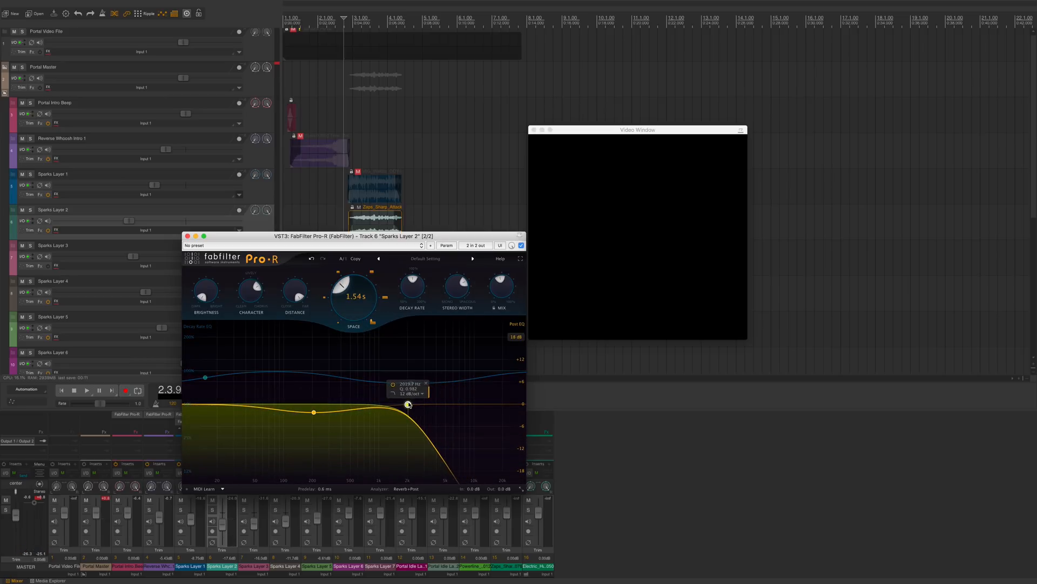
pyautogui.moveTo(314, 412); pyautogui.dragTo(271, 403)
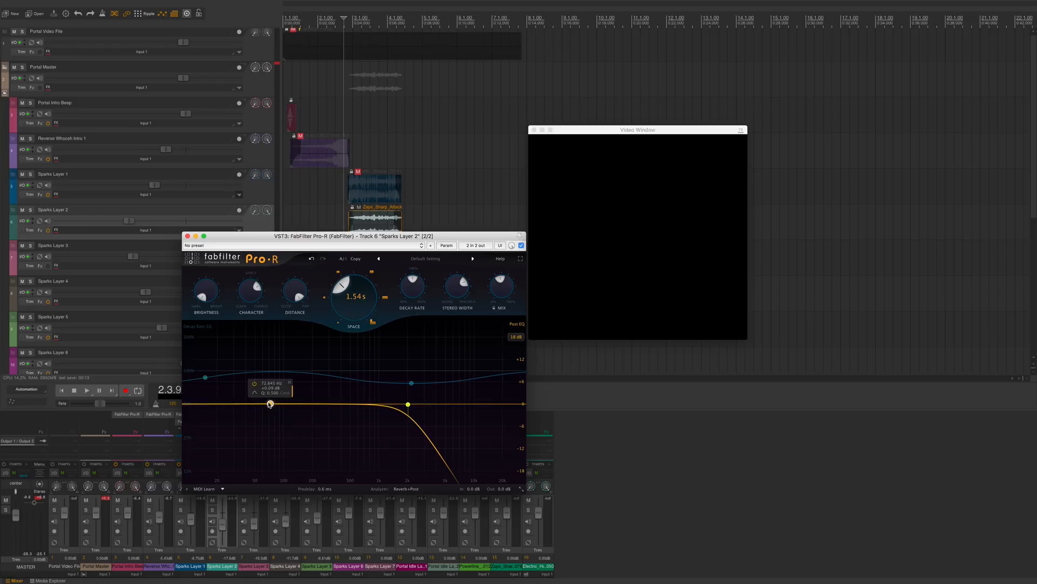
pyautogui.moveTo(408, 404); pyautogui.dragTo(404, 405)
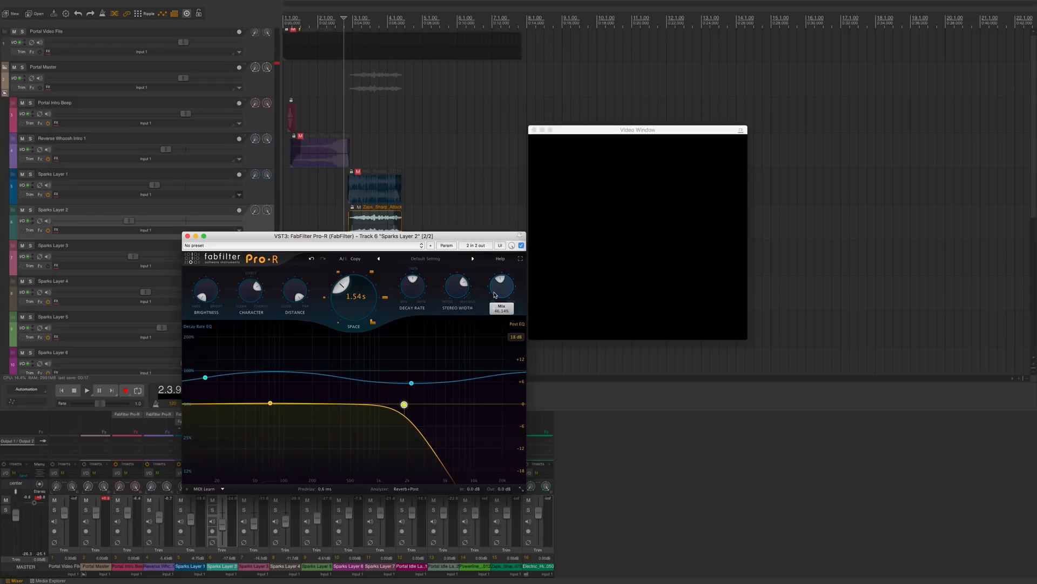
# Step: Play back the Sparks Layer 2 reverb, then close the Pro-R window
pyautogui.press('space')
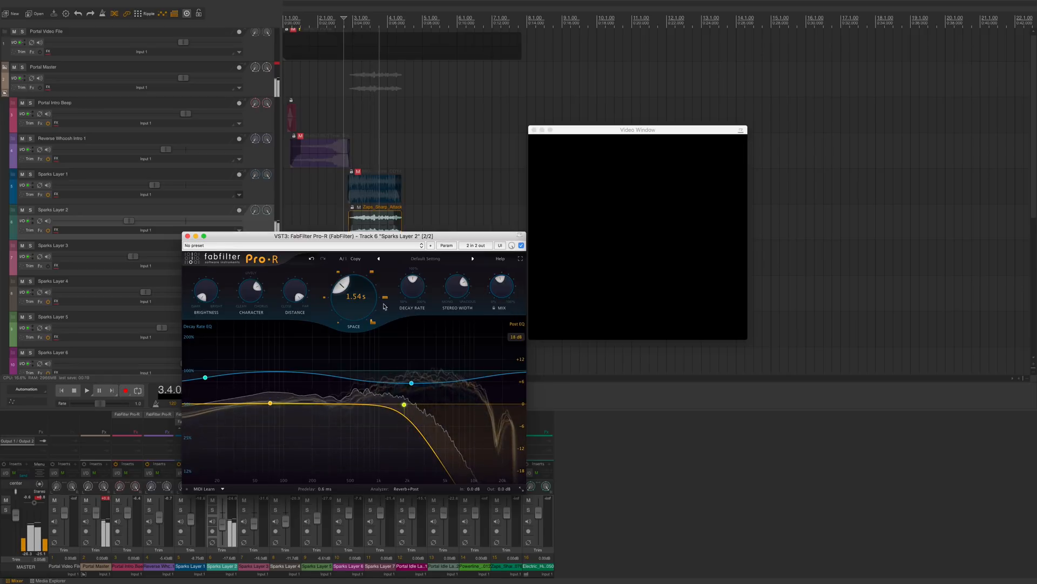
pyautogui.press('space')
pyautogui.click(188, 237)
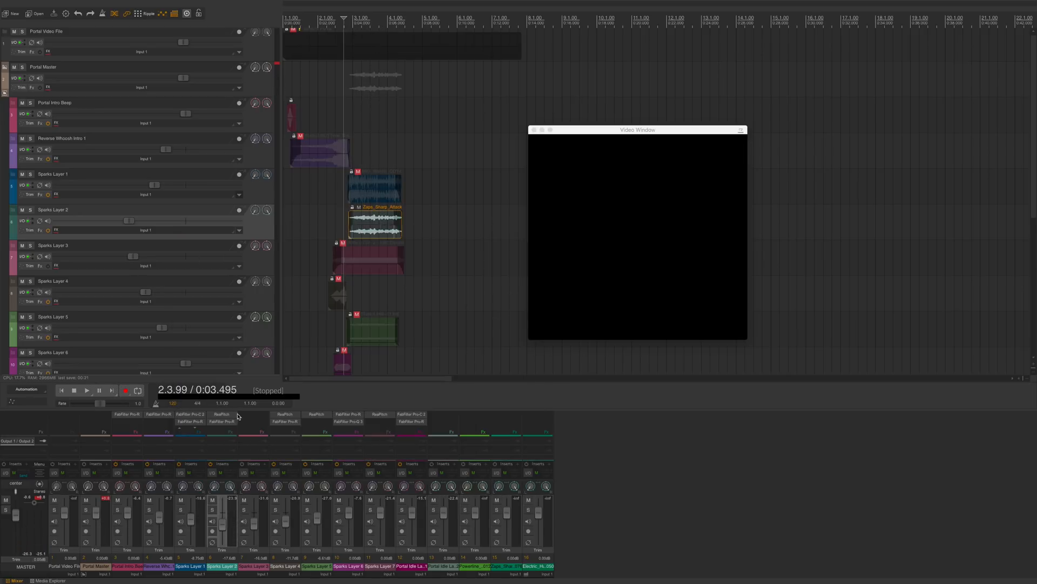
# Step: Add the VST3 FabFilter Pro-Q 3 plugin to Sparks Layer 2, filtering the plugin list by pro-q
pyautogui.doubleClick(231, 431)
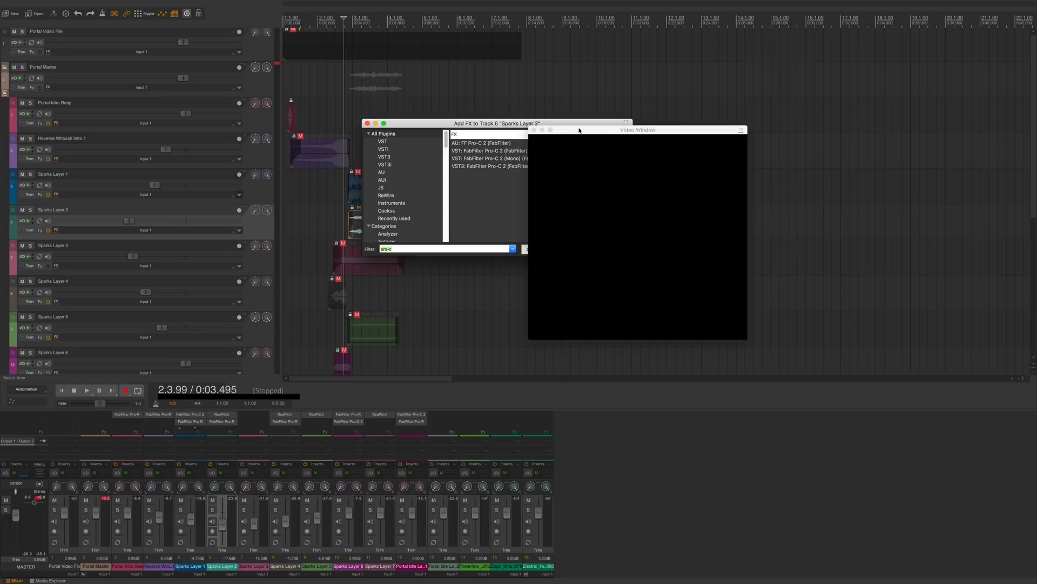
pyautogui.moveTo(594, 130); pyautogui.dragTo(781, 122)
pyautogui.click(456, 251)
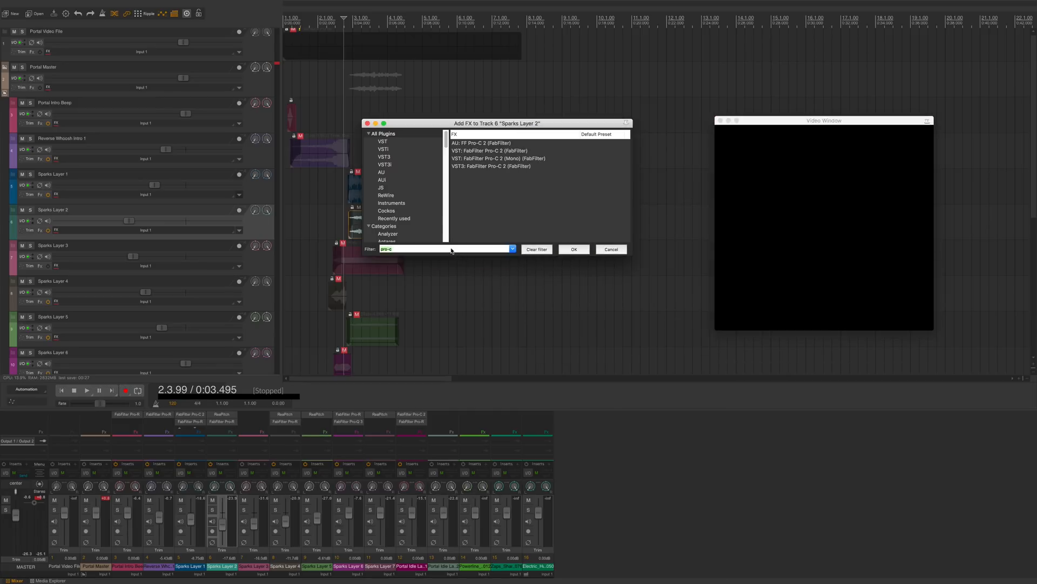
pyautogui.write('pr')
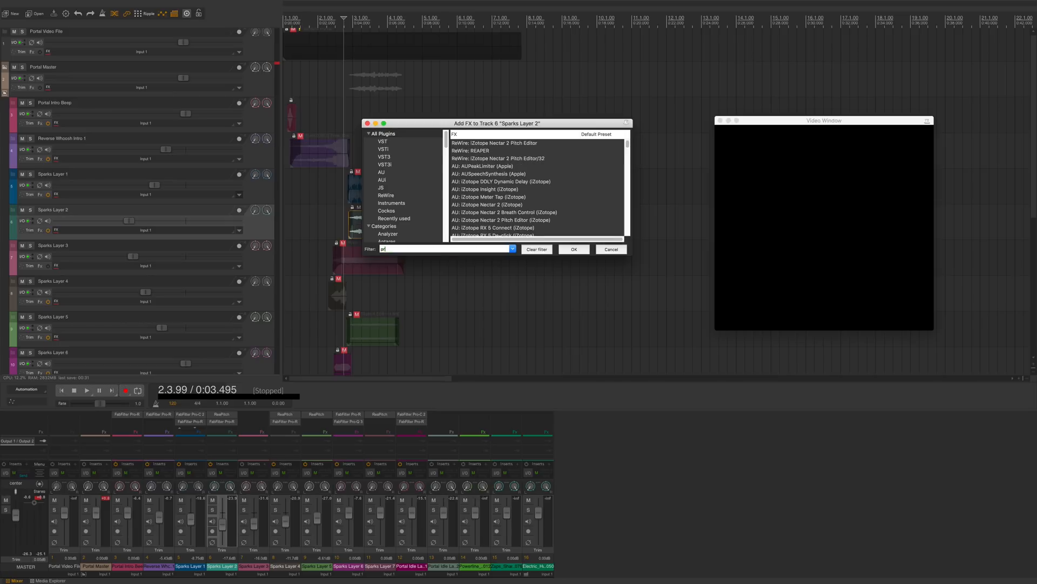
pyautogui.write('o-q')
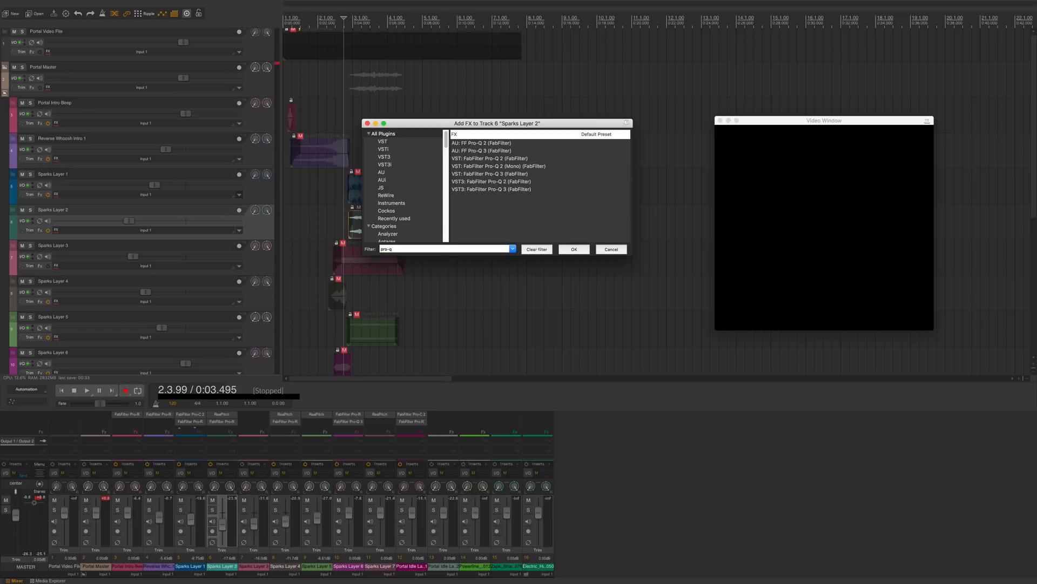
pyautogui.click(499, 190)
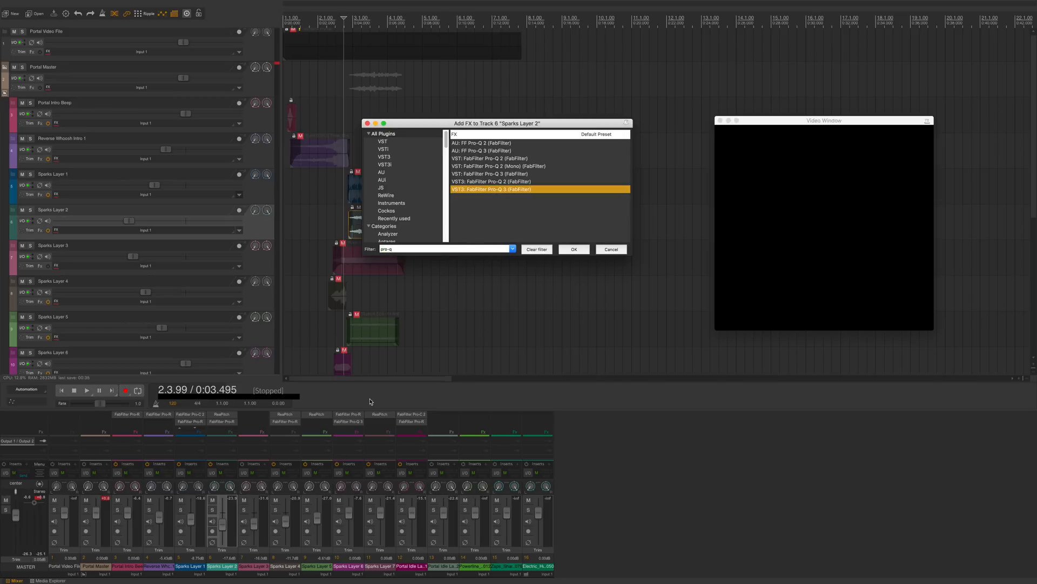
pyautogui.press('Return')
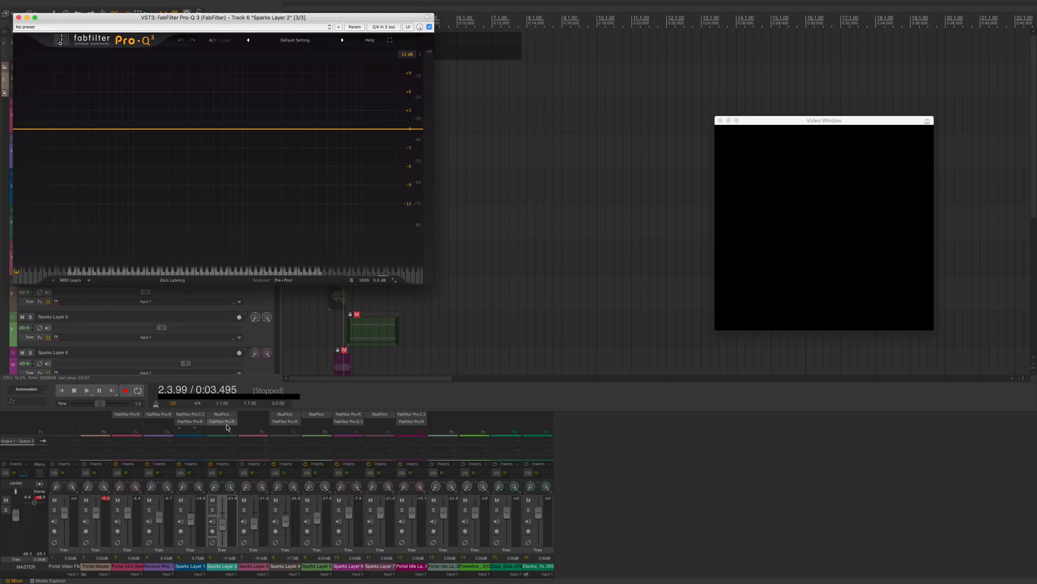
# Step: Loop the Sparks Layer 2 item and play it back through Pro-Q 3
pyautogui.click(226, 427)
pyautogui.scroll(-1, 229, 419)
pyautogui.moveTo(346, 17); pyautogui.dragTo(586, 299)
pyautogui.click(384, 217)
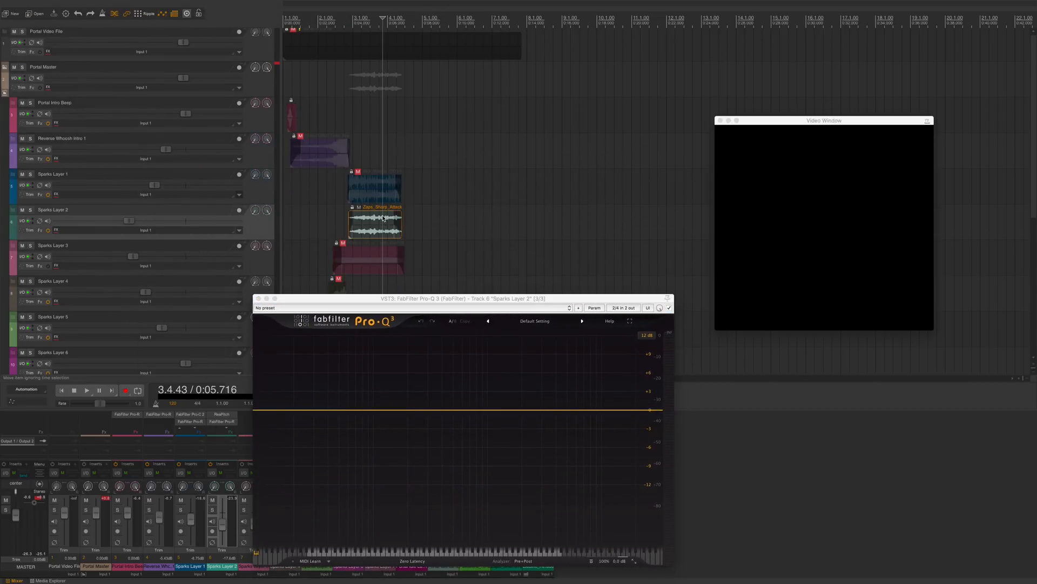
pyautogui.doubleClick(383, 219)
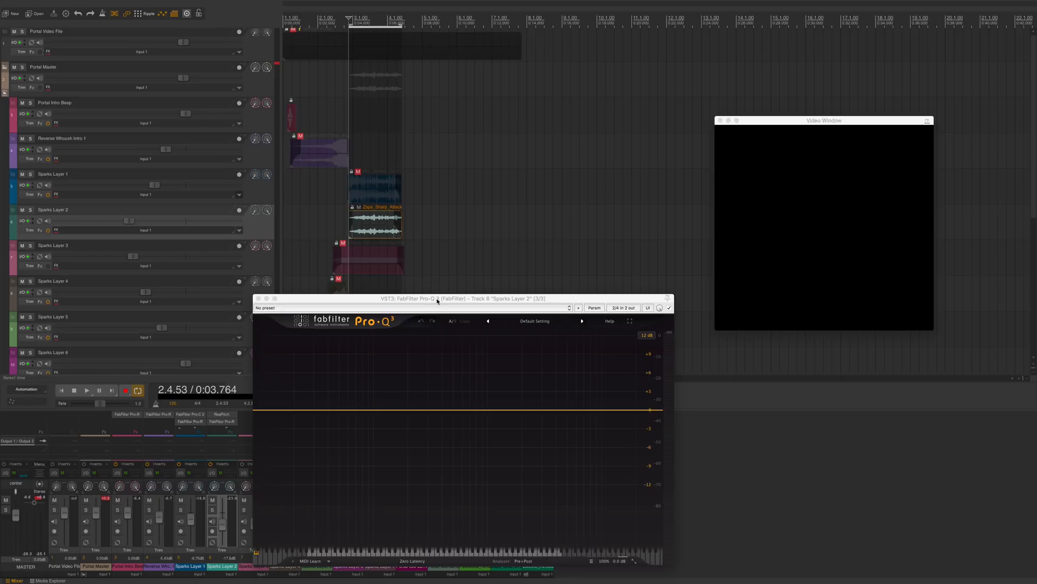
pyautogui.moveTo(438, 300); pyautogui.dragTo(468, 185)
pyautogui.press('space')
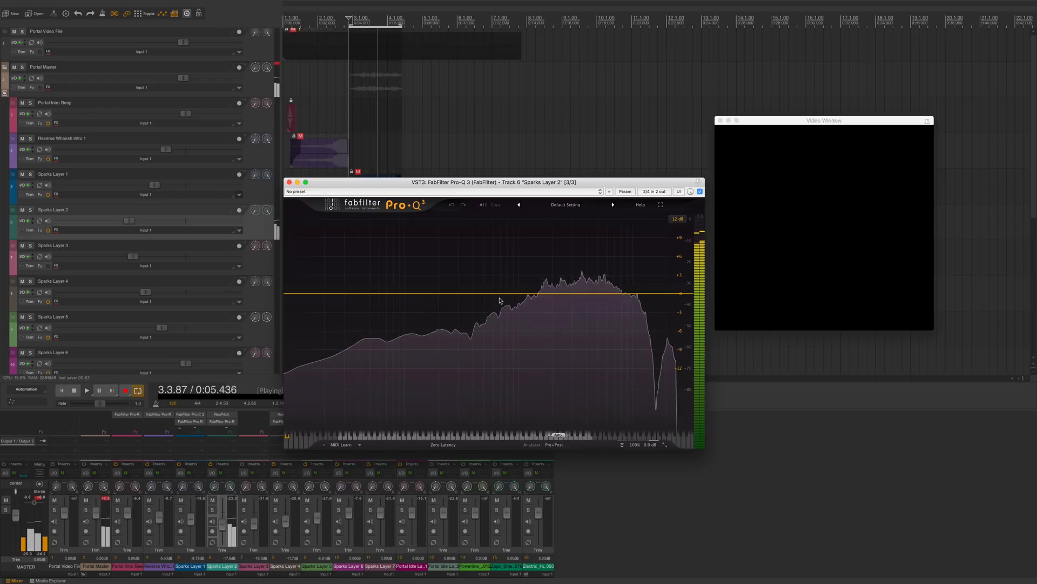
# Step: Add a Pro-Q 3 bell band in the low mids on Sparks Layer 2 and shape it into a deep, narrow cut
pyautogui.press('space')
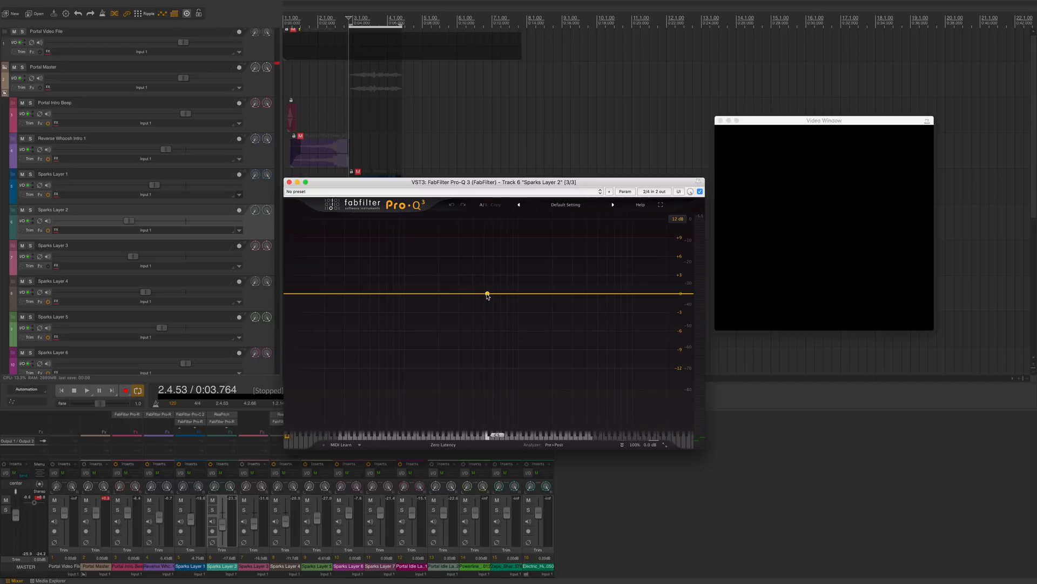
pyautogui.moveTo(487, 295); pyautogui.dragTo(526, 260)
pyautogui.press('space')
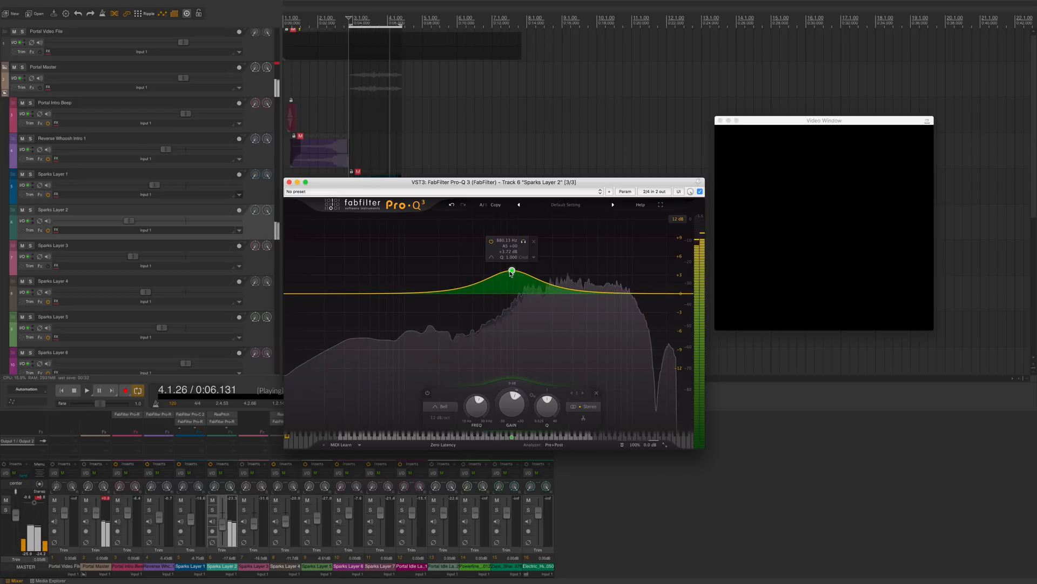
pyautogui.moveTo(512, 271); pyautogui.dragTo(508, 322)
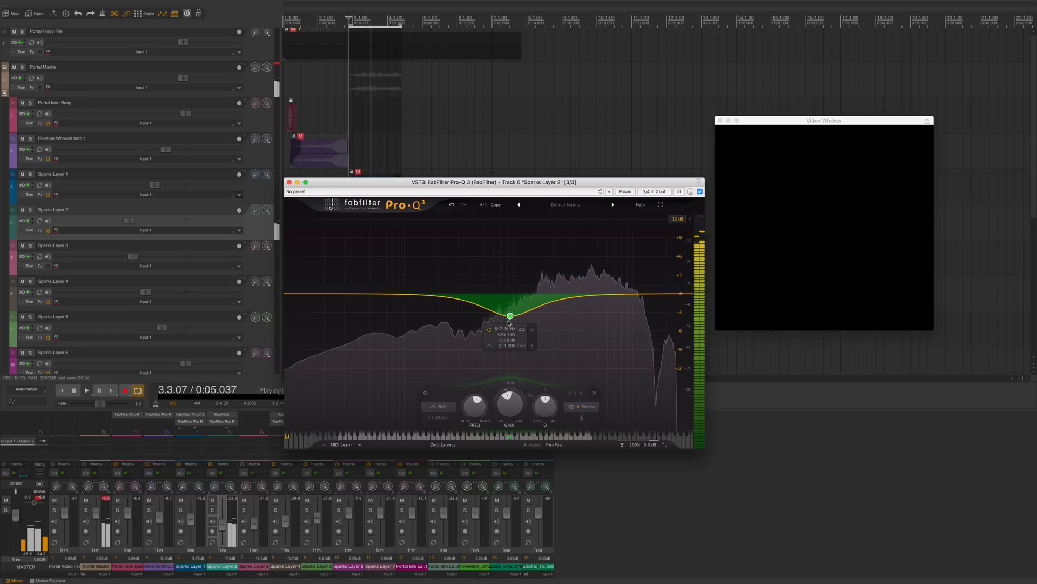
pyautogui.scroll(5, 508, 319)
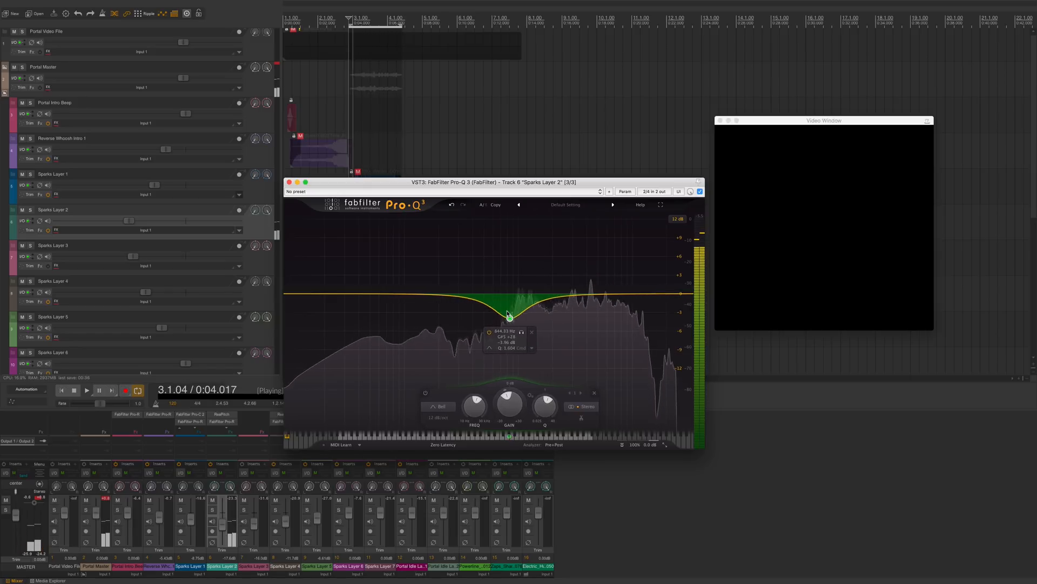
pyautogui.moveTo(510, 319); pyautogui.dragTo(510, 352)
pyautogui.scroll(-10, 510, 354)
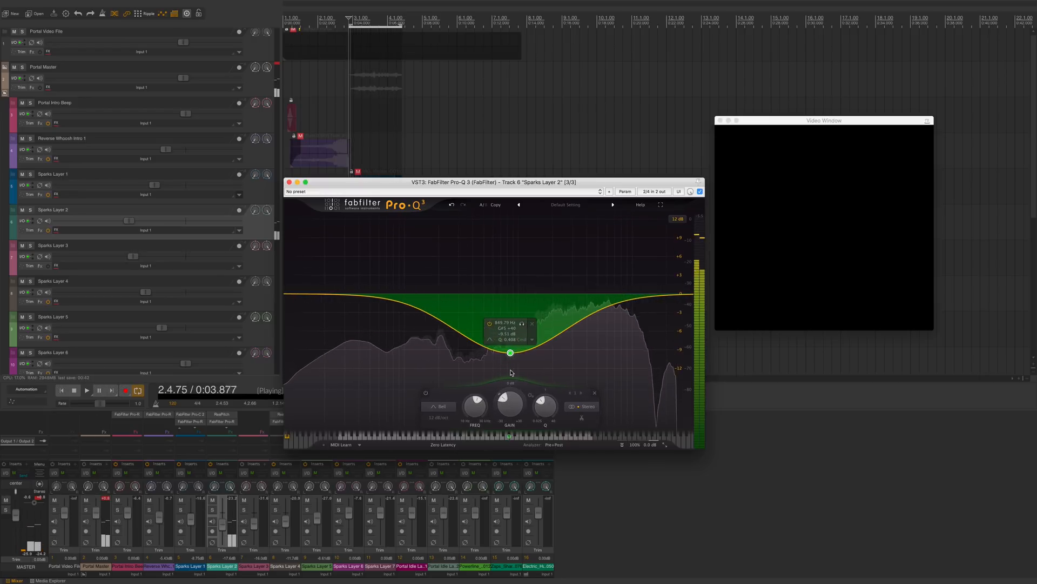
pyautogui.scroll(7, 510, 362)
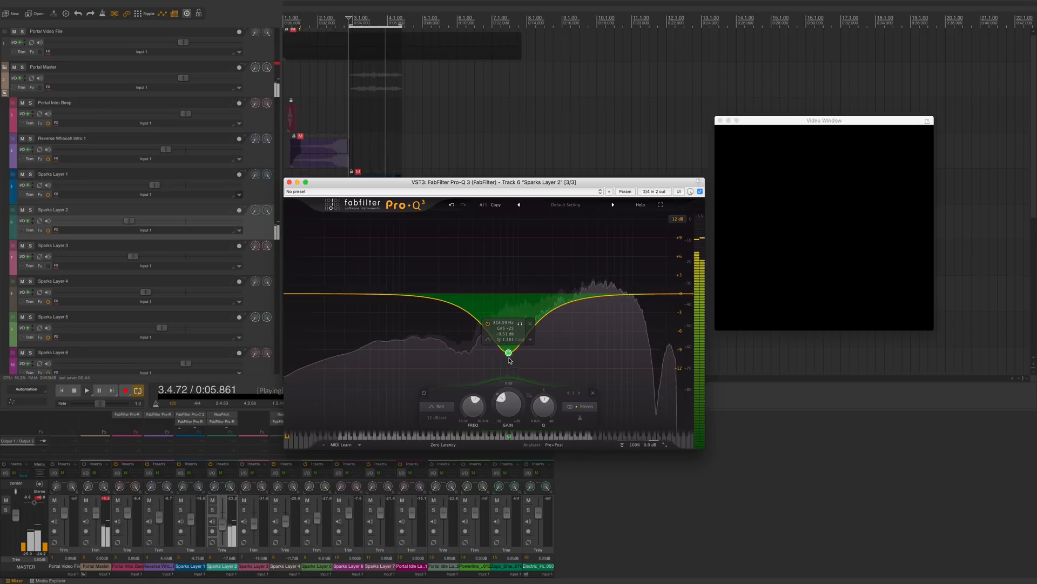
# Step: Add a second bell band around 1.2 kHz with a gentle cut of about 4 dB
pyautogui.click(597, 297)
pyautogui.press('space')
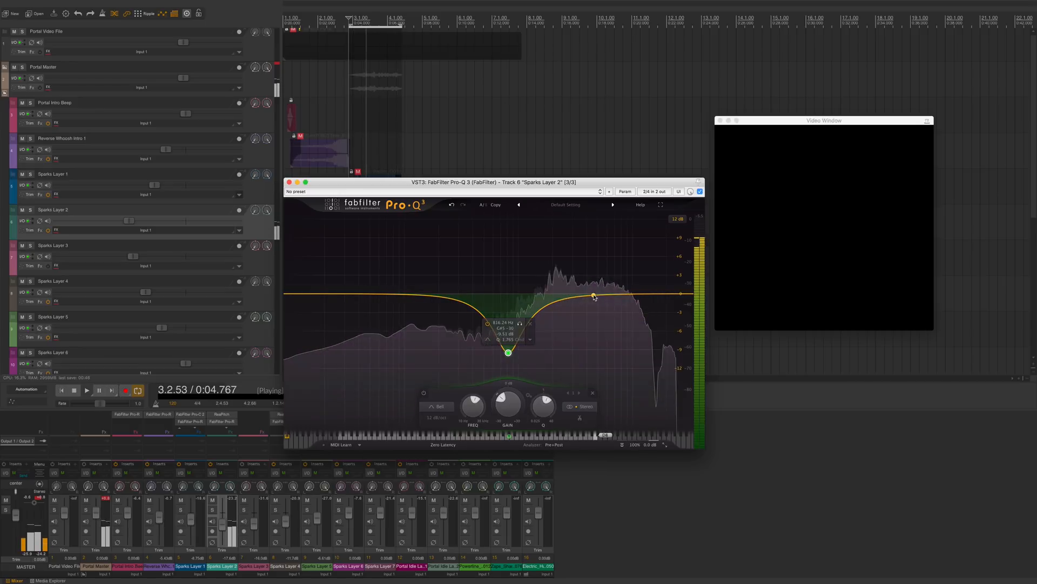
pyautogui.moveTo(595, 299)
pyautogui.mouseDown()
pyautogui.moveTo(592, 315)
pyautogui.moveTo(597, 301)
pyautogui.moveTo(582, 307)
pyautogui.moveTo(612, 308)
pyautogui.mouseUp()
pyautogui.click(602, 331)
pyautogui.press('space')
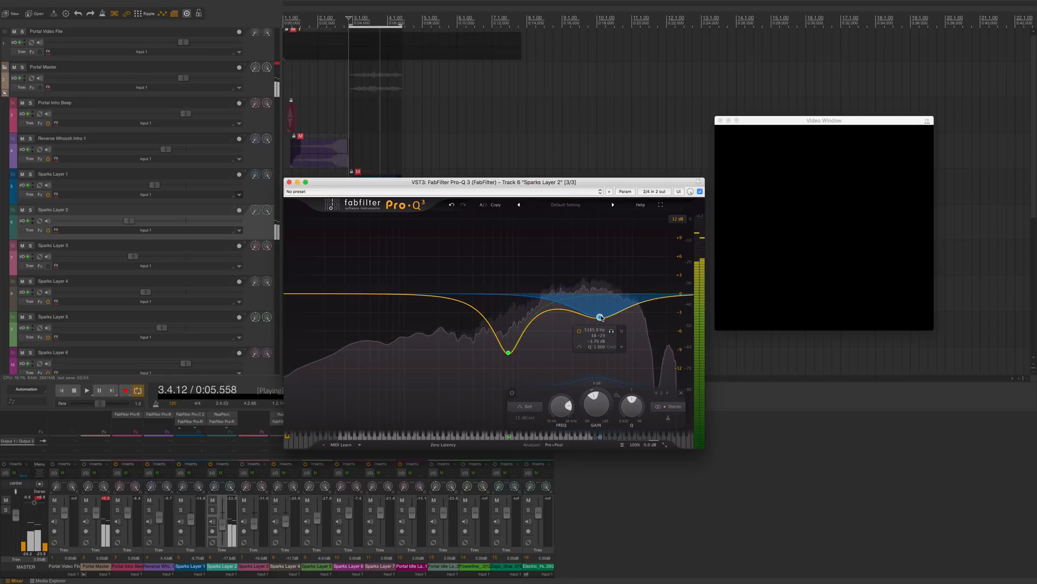
# Step: Add a broad low bell band around 83 Hz and boost it while playing back
pyautogui.press('space')
pyautogui.moveTo(388, 295); pyautogui.dragTo(395, 236)
pyautogui.press('space')
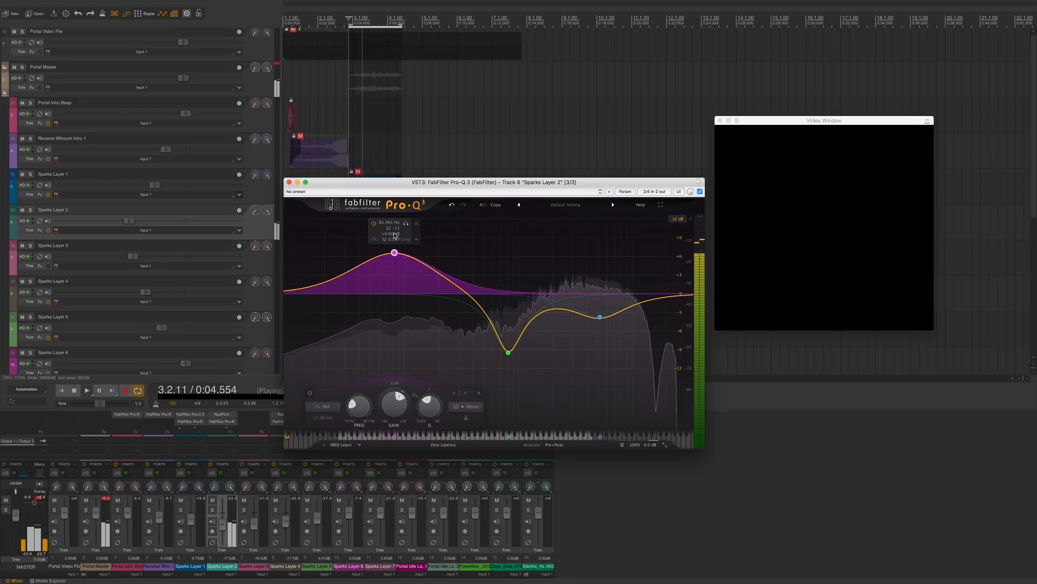
# Step: Add a high-shelf band near the top of the spectrum and pull it slightly down
pyautogui.press('space')
pyautogui.click(664, 309)
pyautogui.moveTo(664, 335); pyautogui.dragTo(664, 340)
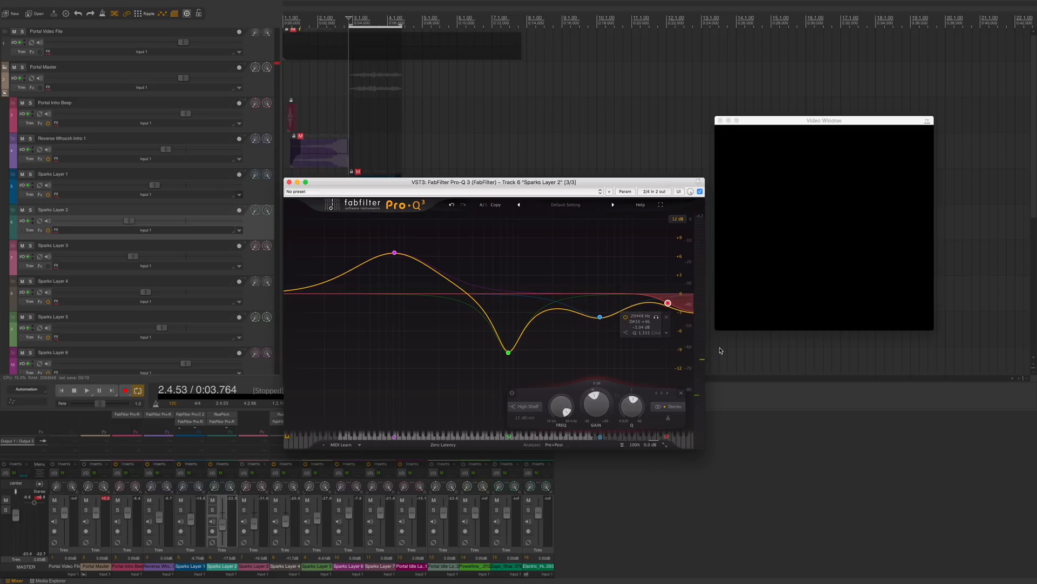
pyautogui.press('space')
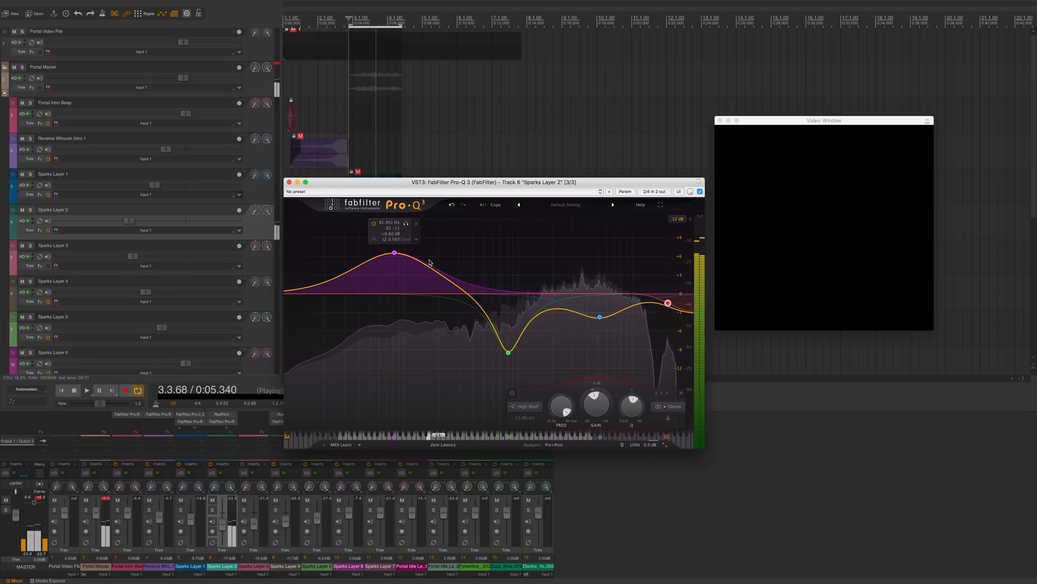
# Step: Compare the Pro-Q 3 bypassed and active during playback, then close the plugin window
pyautogui.click(700, 192)
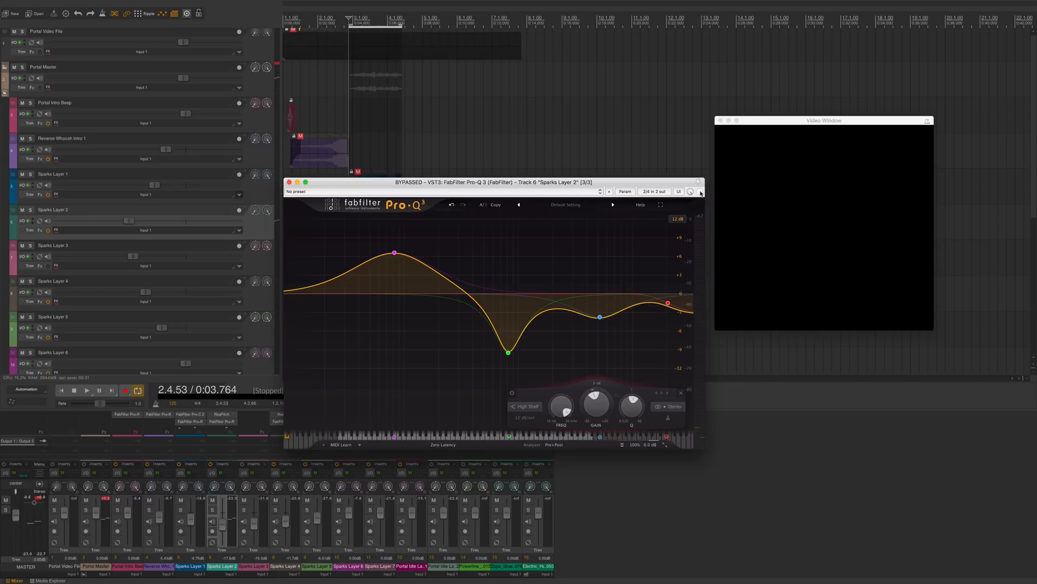
pyautogui.click(701, 192)
pyautogui.press('space')
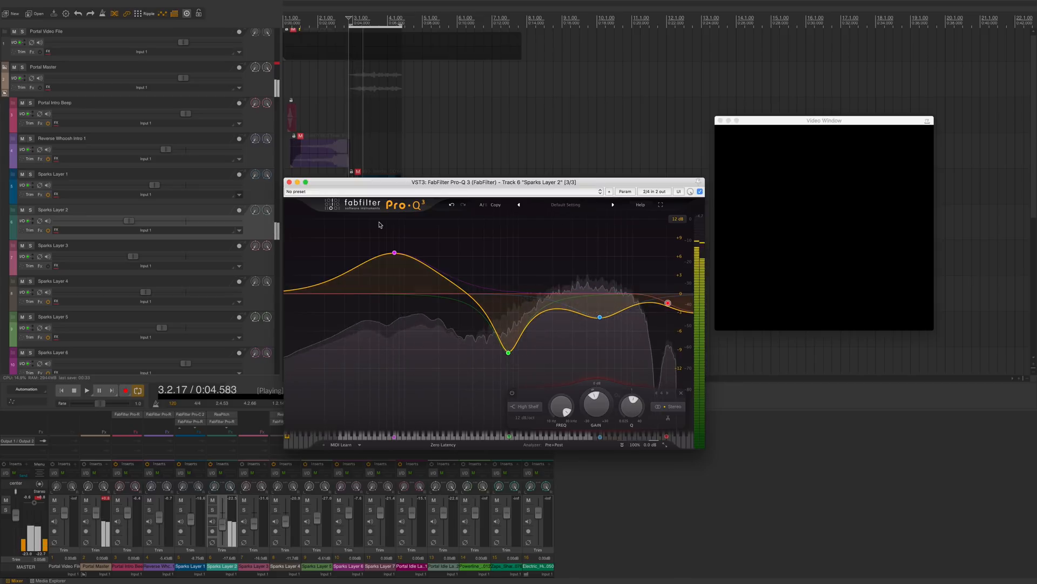
pyautogui.click(289, 182)
pyautogui.press('space')
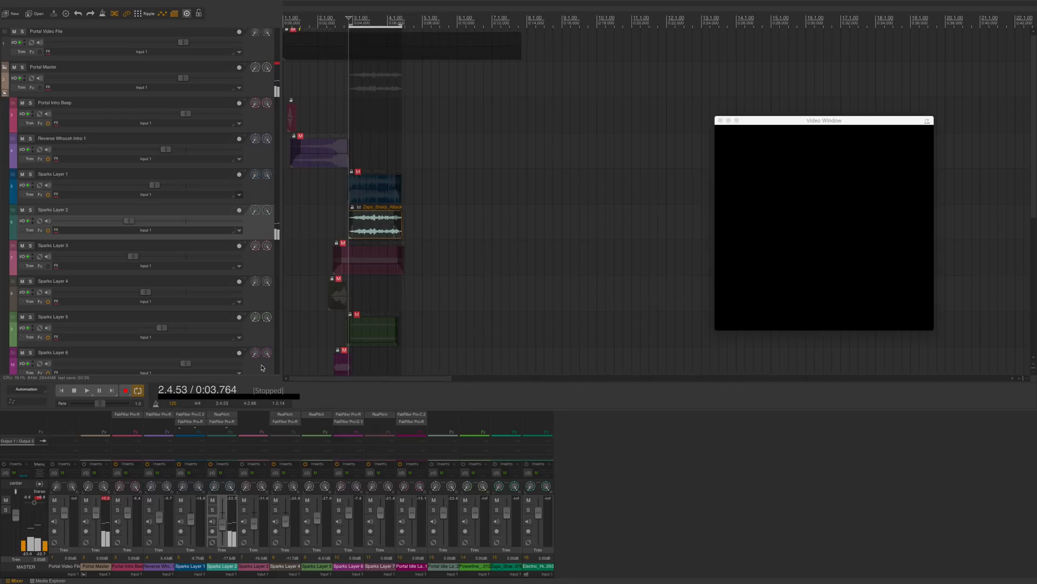
# Step: Add the VST3 FabFilter Pro-C 2 compressor to Sparks Layer 2, filtering the plugin list by pro-c
pyautogui.scroll(-2, 220, 422)
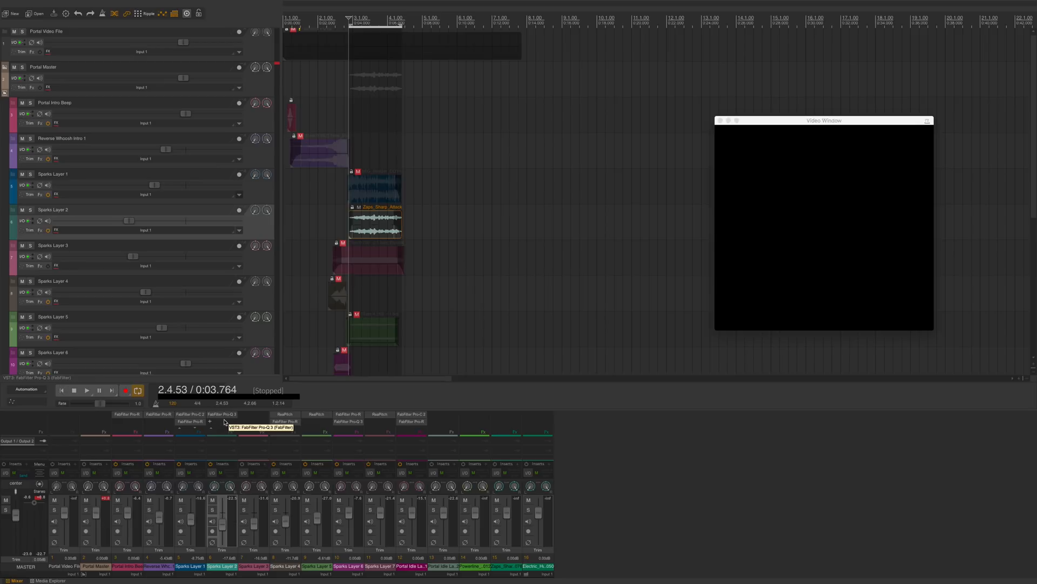
pyautogui.click(225, 422)
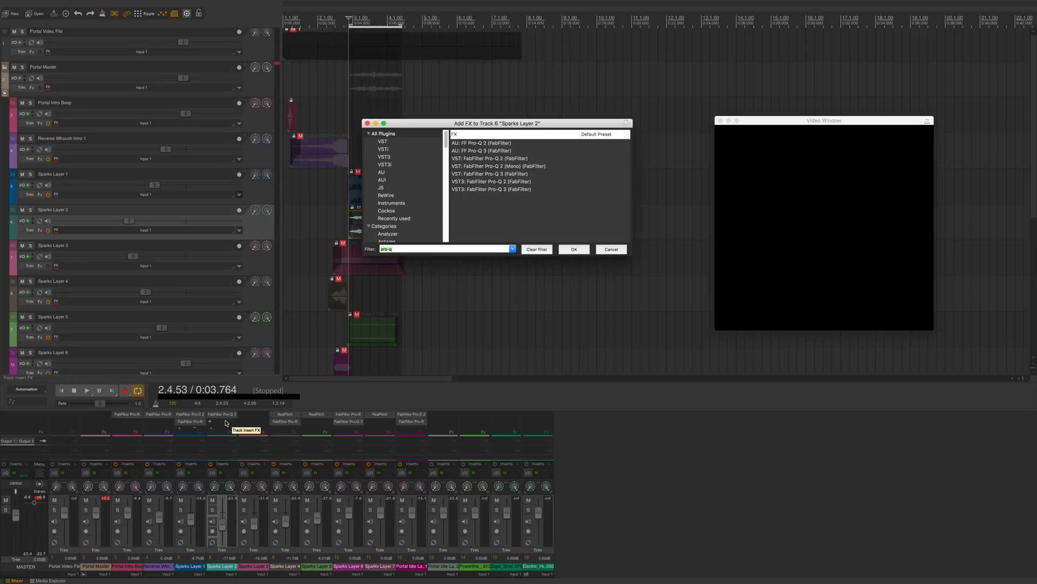
pyautogui.write('o-c')
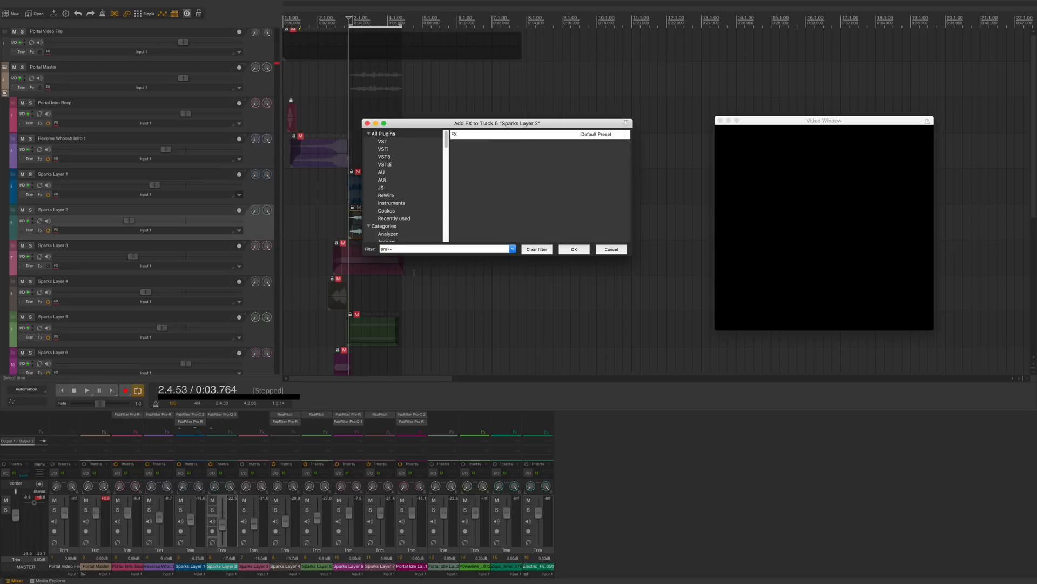
pyautogui.click(491, 166)
pyautogui.doubleClick(491, 166)
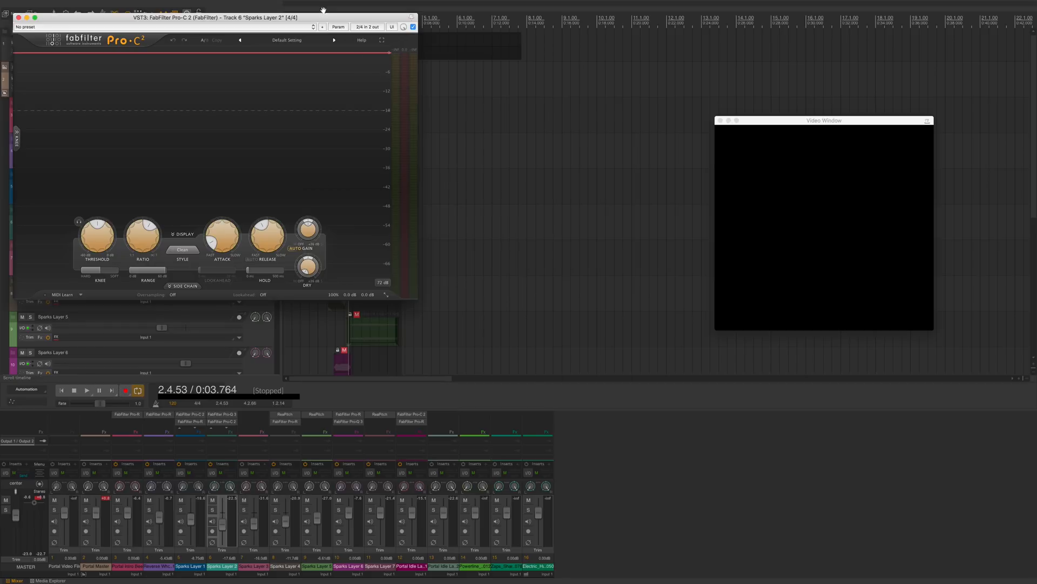
# Step: Set the Pro-C 2 threshold to about -28 dB while playing the sparks sound
pyautogui.moveTo(323, 10); pyautogui.dragTo(579, 58)
pyautogui.press('space')
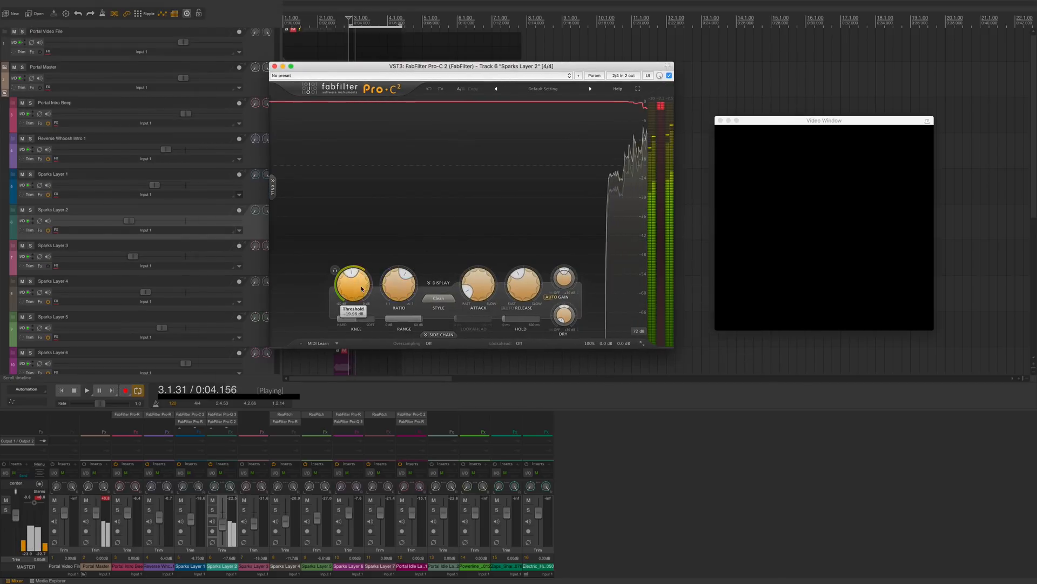
pyautogui.moveTo(361, 288); pyautogui.dragTo(360, 300)
pyautogui.press('space')
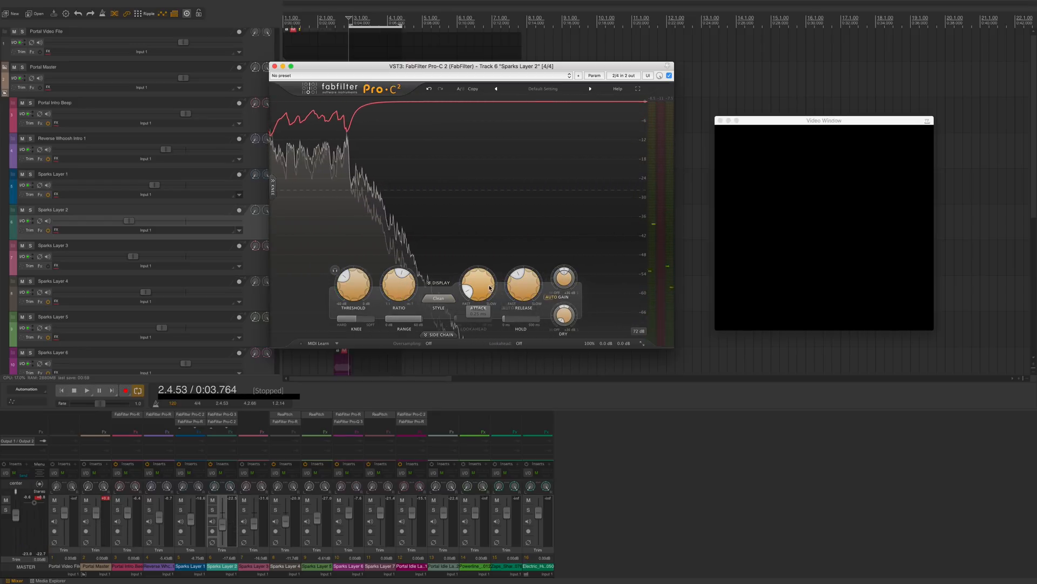
# Step: Shorten the compressor attack and raise the ratio to 7.02:1, then close the Pro-C 2 window
pyautogui.moveTo(490, 288); pyautogui.dragTo(483, 293)
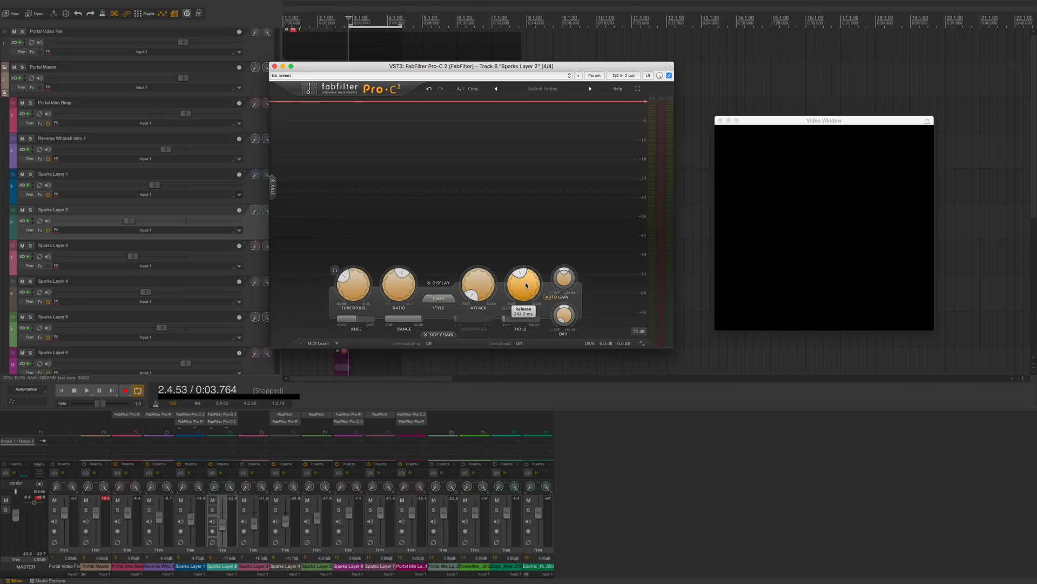
pyautogui.press('space')
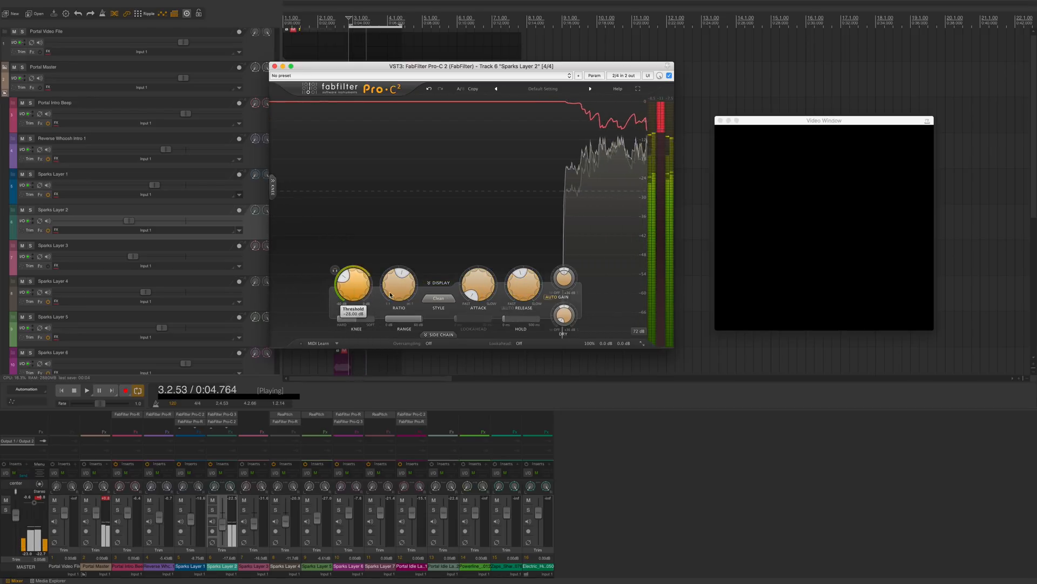
pyautogui.moveTo(390, 294); pyautogui.dragTo(399, 267)
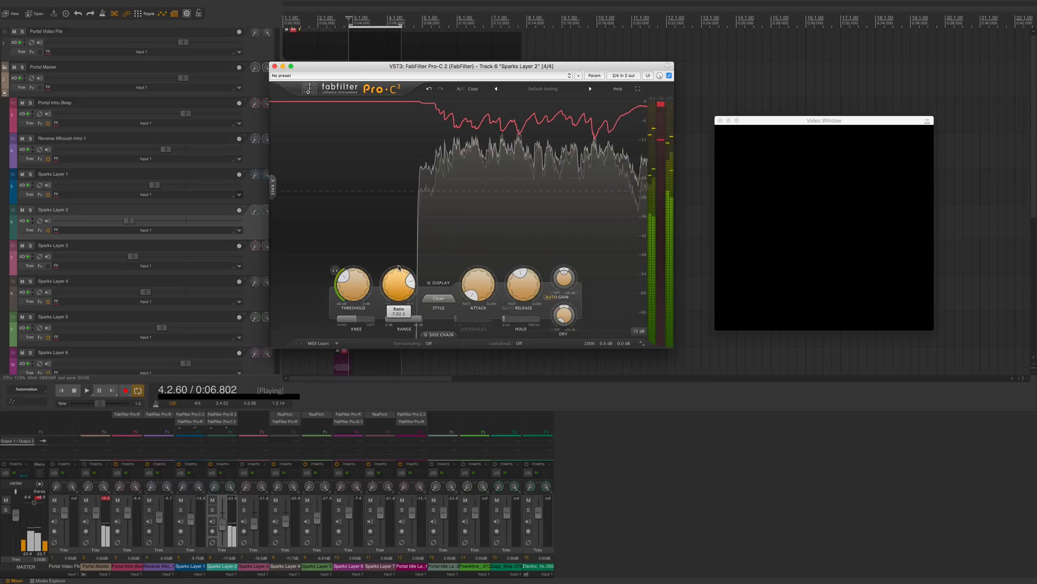
pyautogui.click(275, 66)
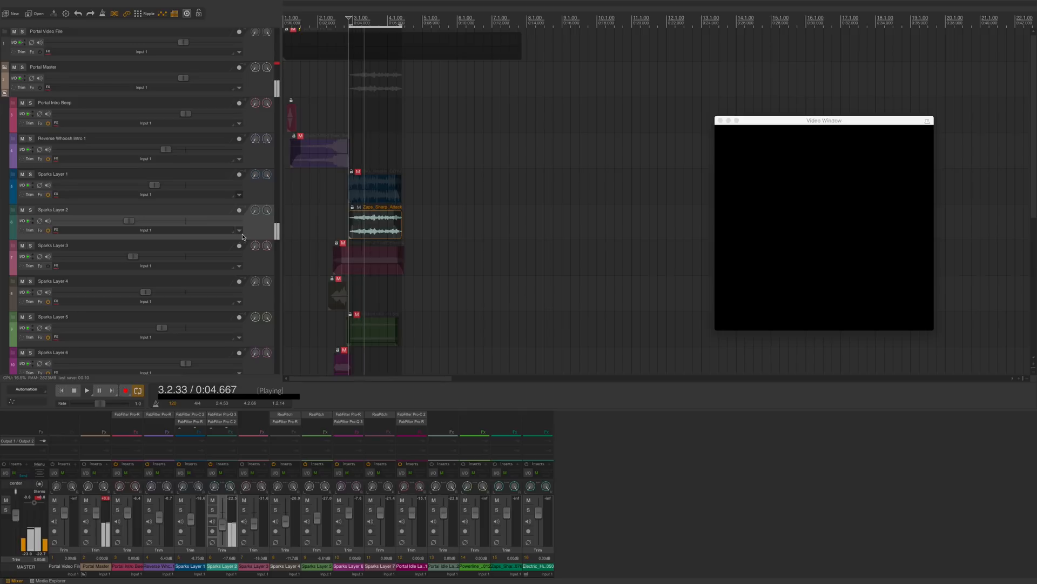
# Step: Undo the last change and play back the portal section against the video
pyautogui.press('space')
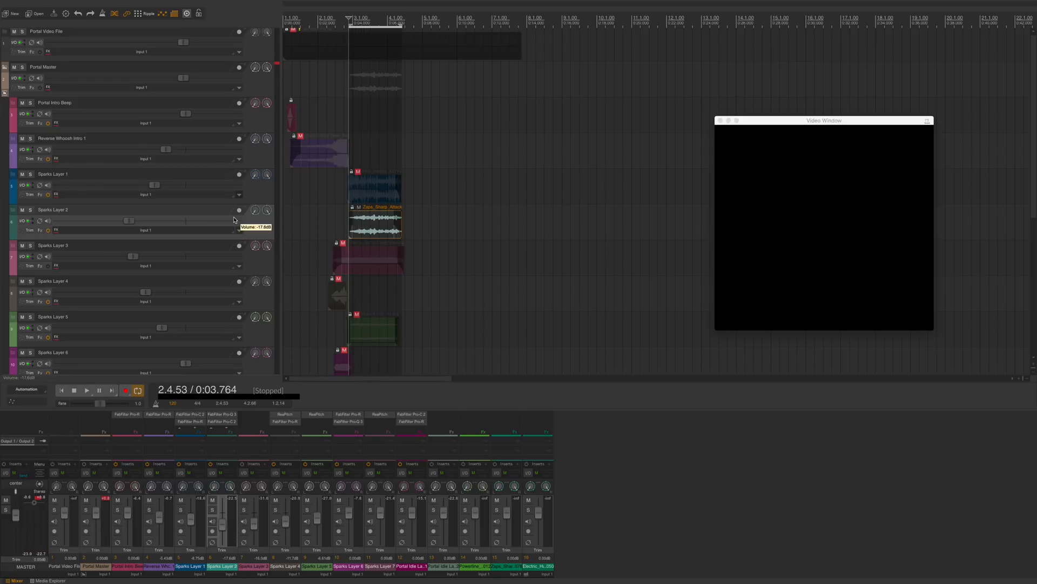
pyautogui.press('super+z')
pyautogui.press('space')
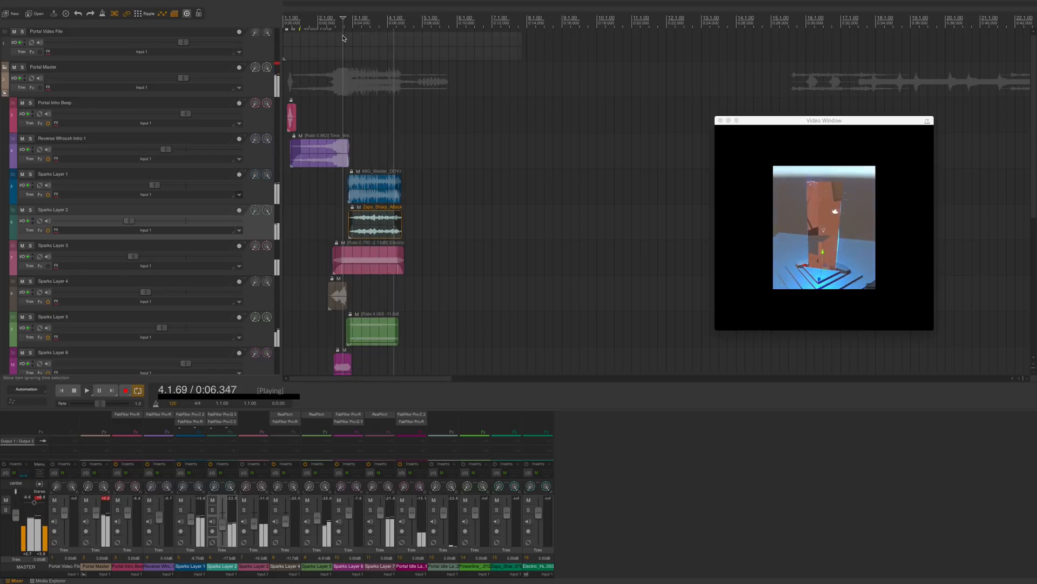
pyautogui.press('space')
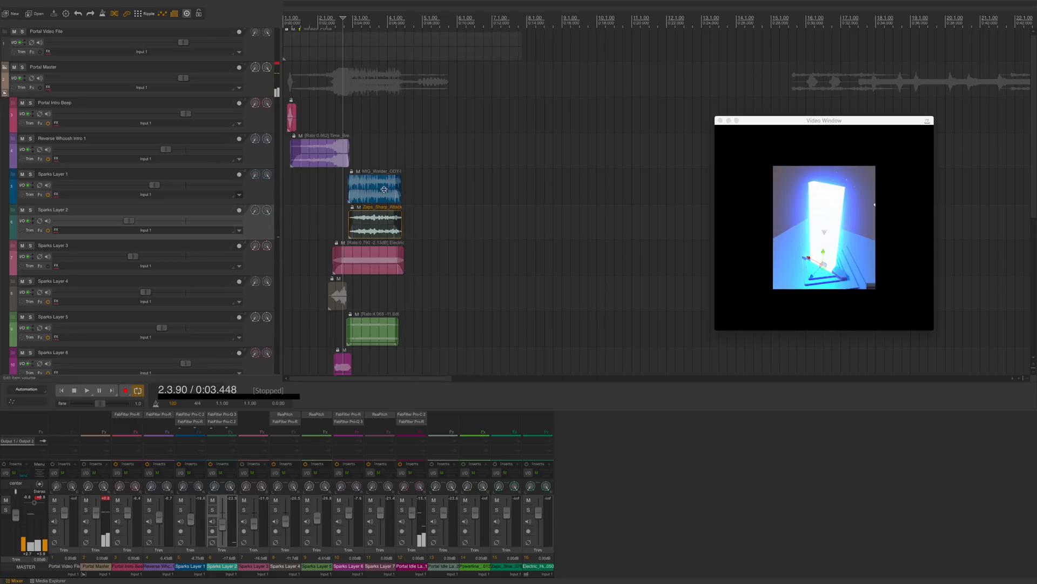
# Step: Play the project from the start to review the layered sounds with the video
pyautogui.scroll(-3, 405, 239)
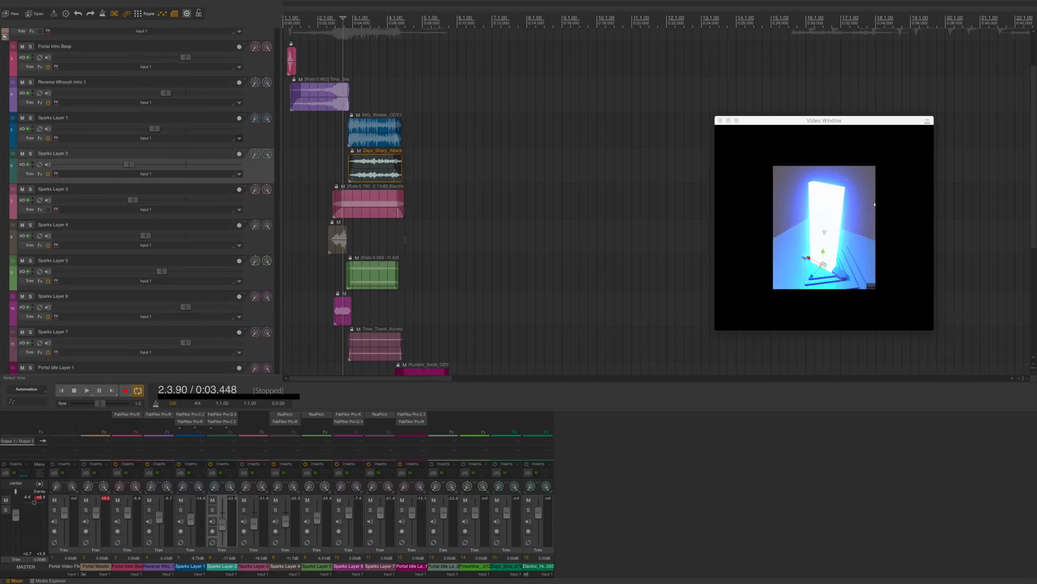
pyautogui.press('Home')
pyautogui.press('space')
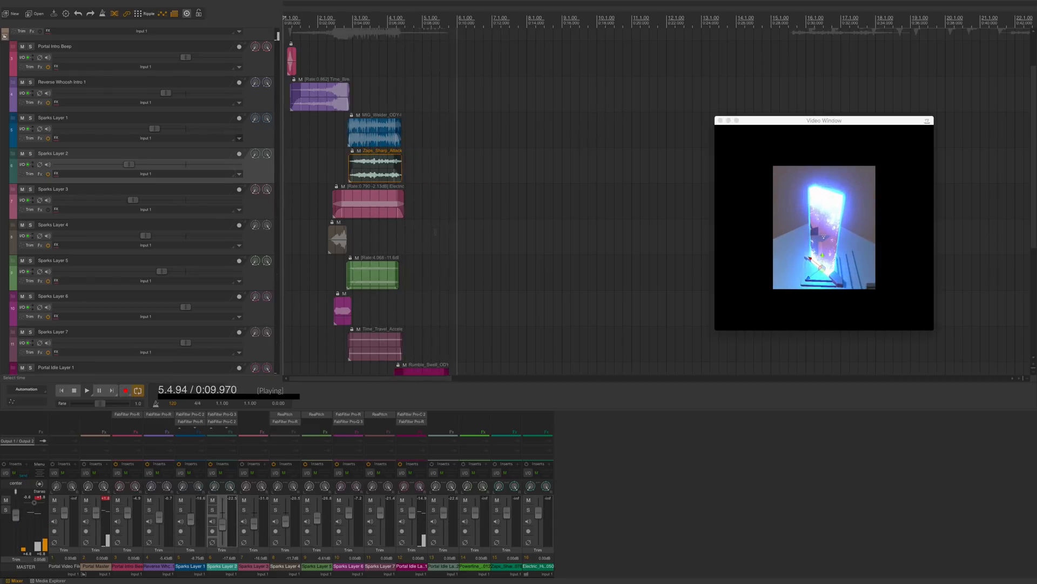
pyautogui.press('space')
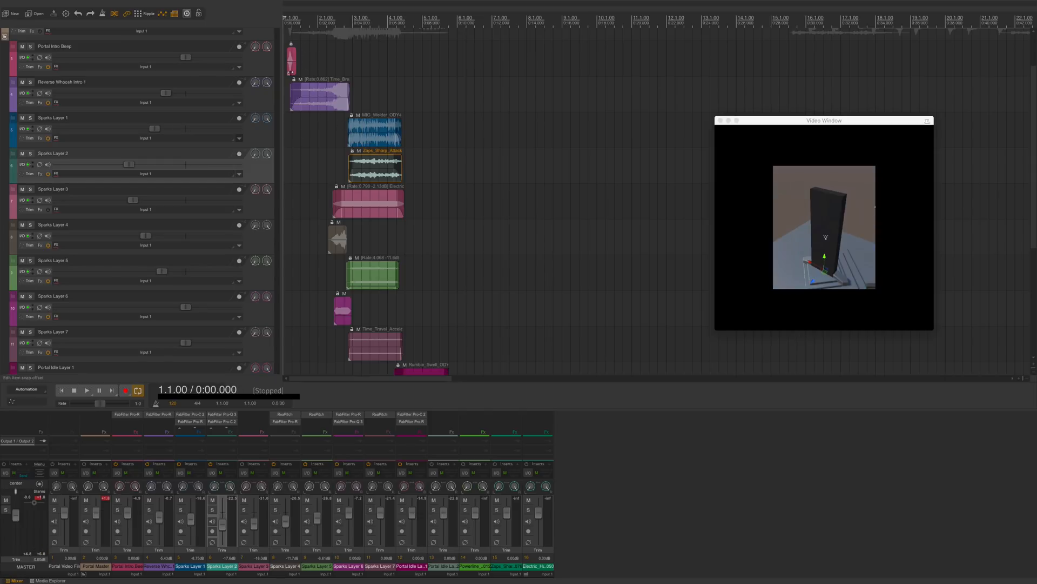
# Step: Select the Reverse Whoosh Intro 1 item and play the project again from the start
pyautogui.click(317, 94)
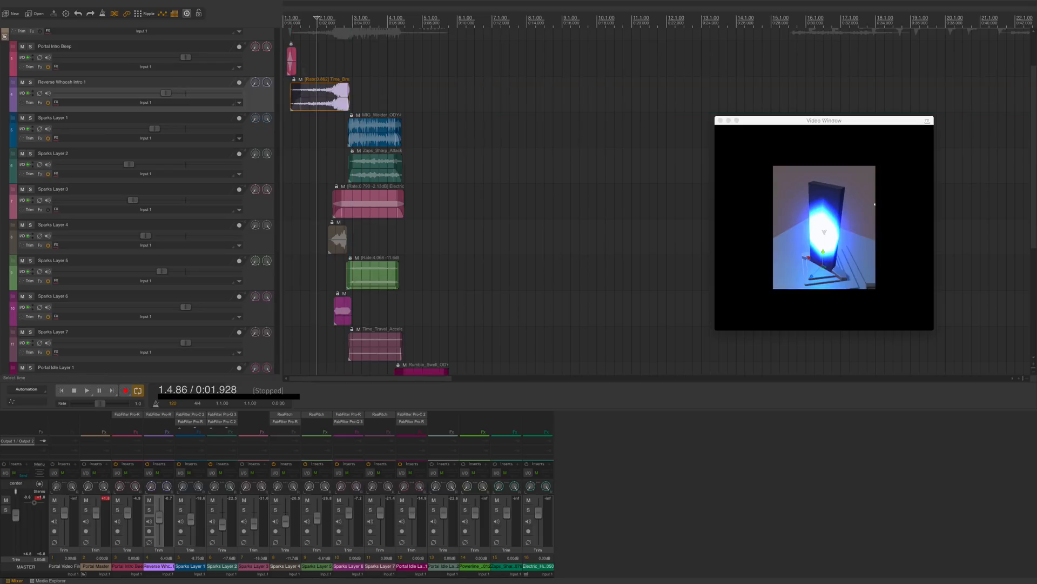
pyautogui.click(302, 94)
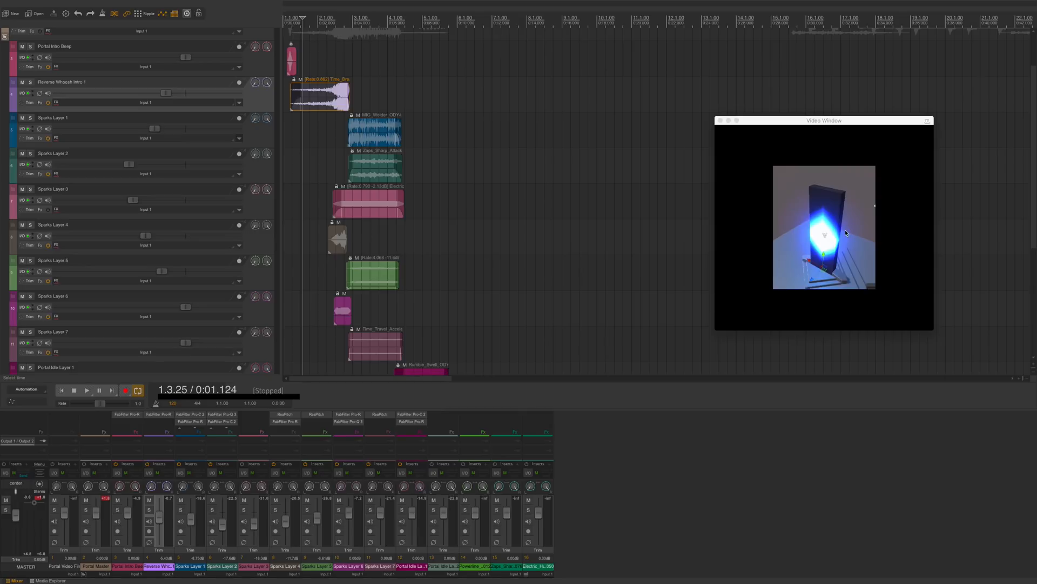
pyautogui.press('Home')
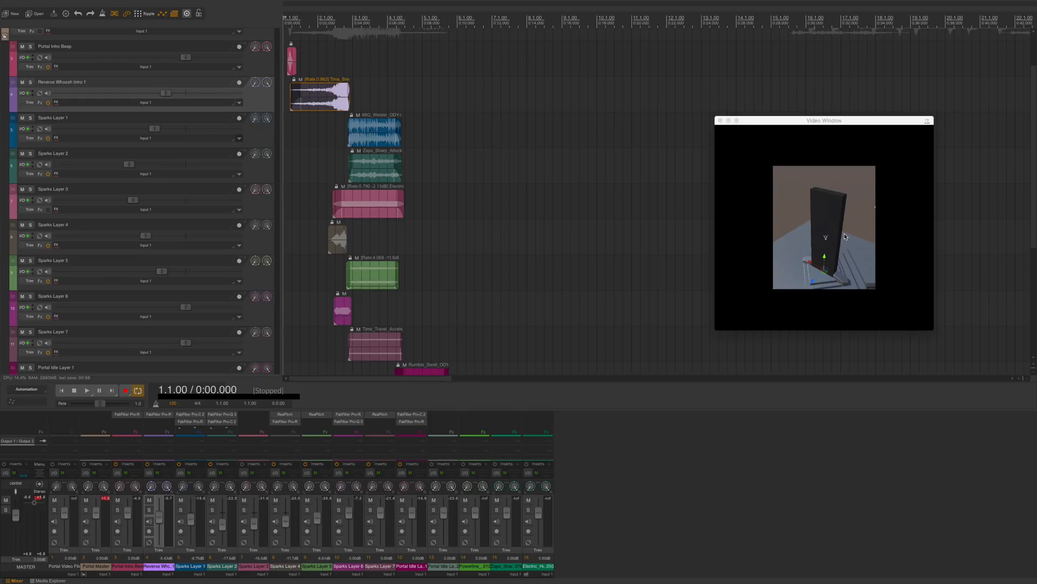
pyautogui.press('space')
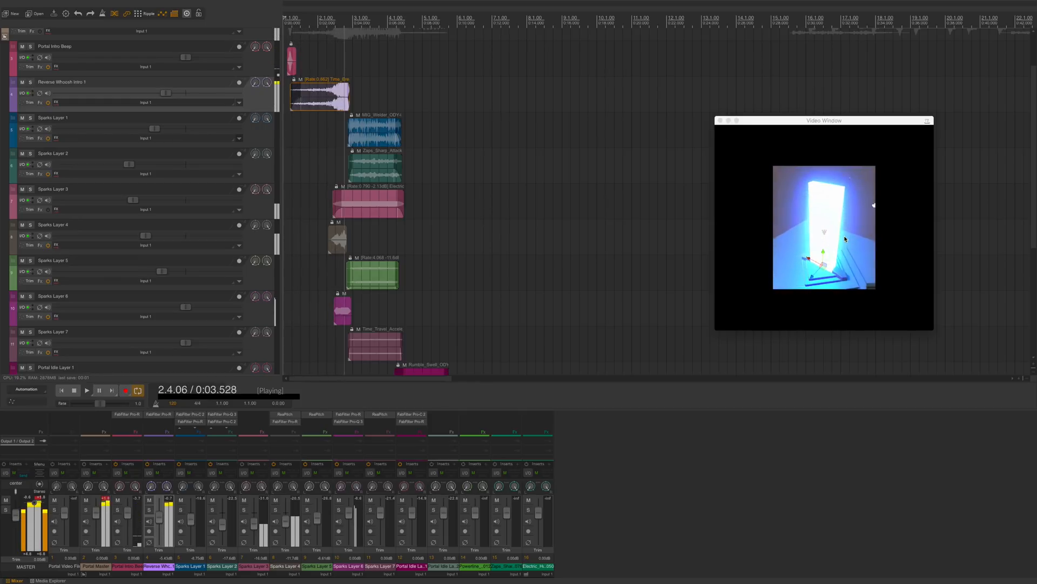
pyautogui.press('space')
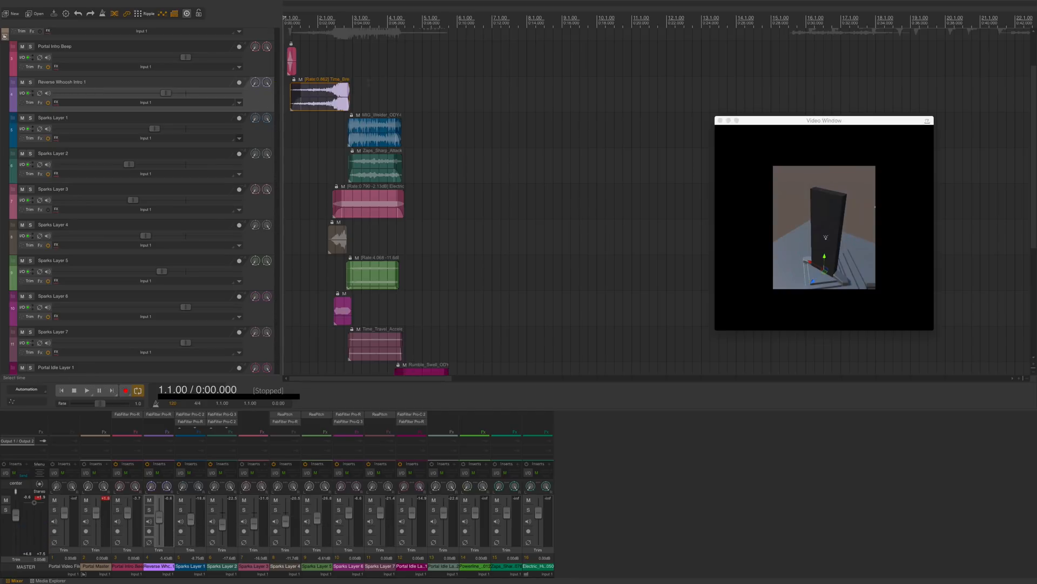
pyautogui.click(371, 89)
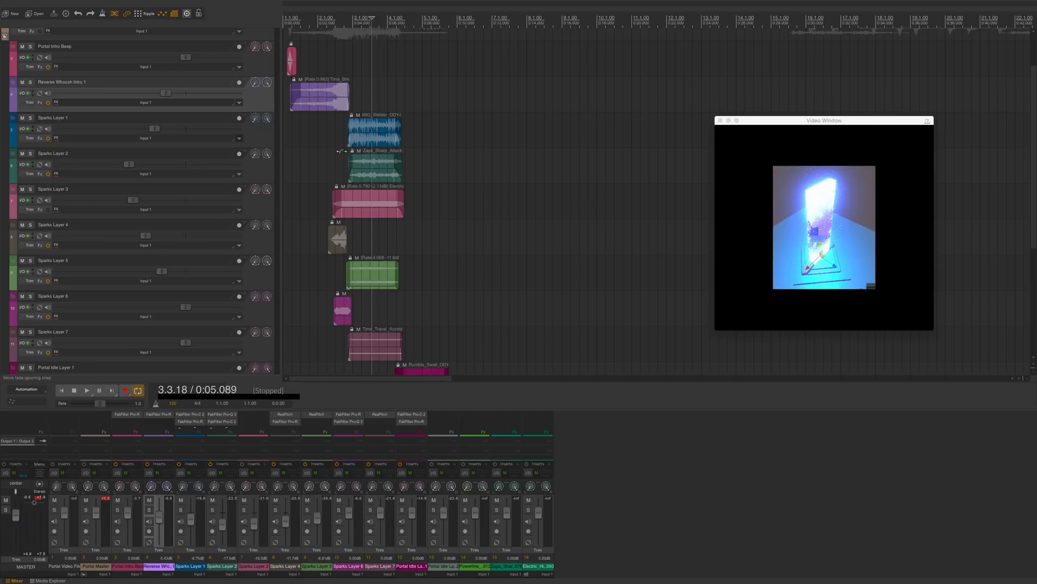
pyautogui.scroll(-3, 371, 200)
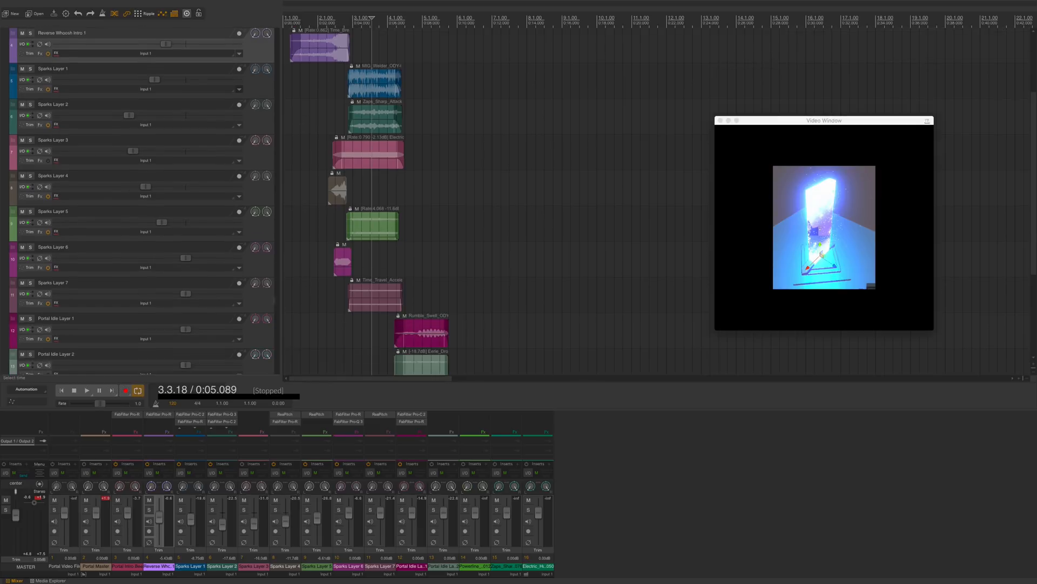
pyautogui.scroll(5, 266, 296)
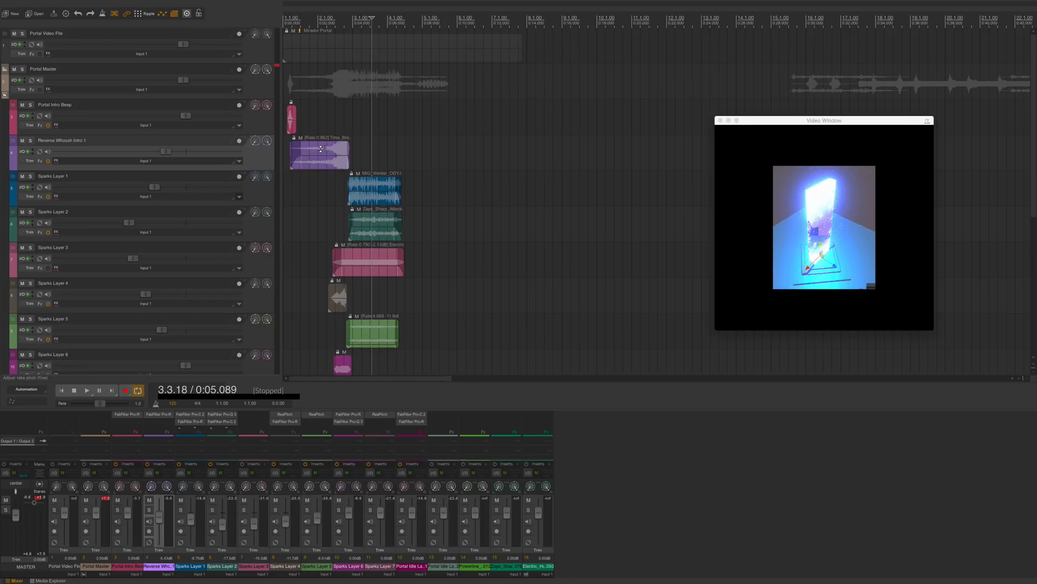
# Step: Search the media library for energy and add Low_End_Pulse_ODY-0336-007.wav to the project on a new track
pyautogui.press('super+alt+x')
pyautogui.click(847, 417)
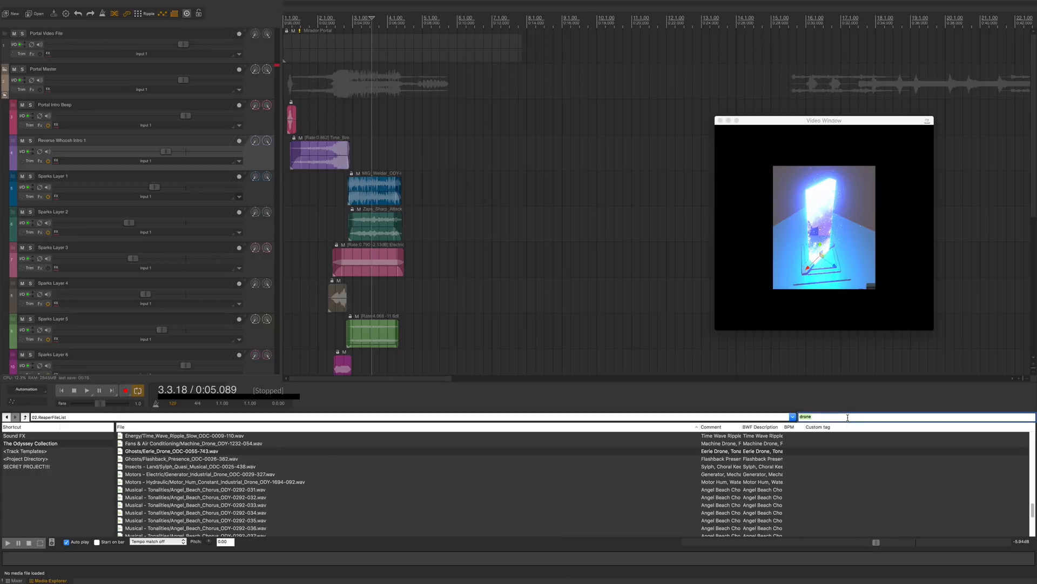
pyautogui.write('energy')
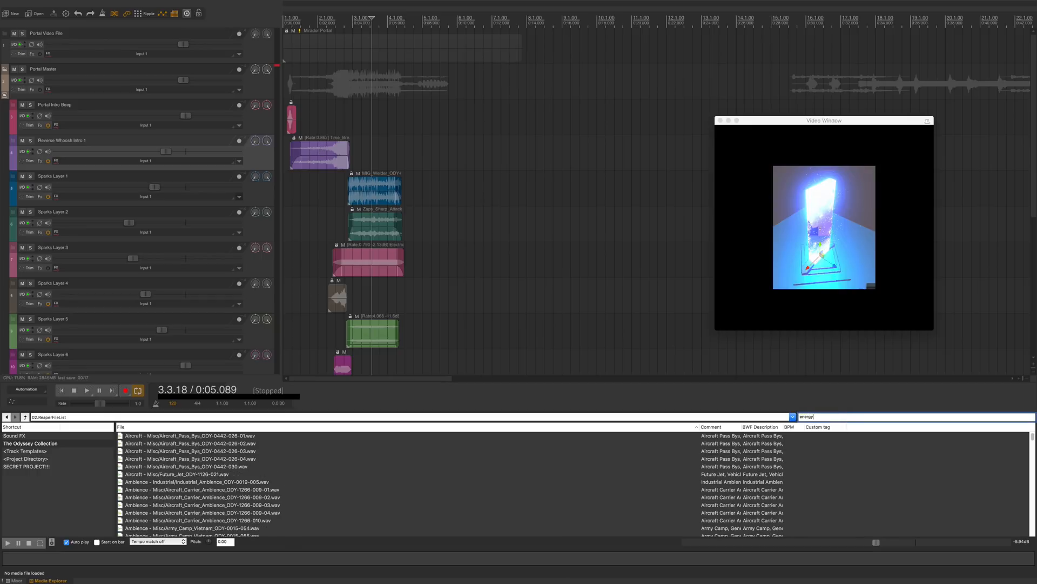
pyautogui.scroll(-10, 278, 438)
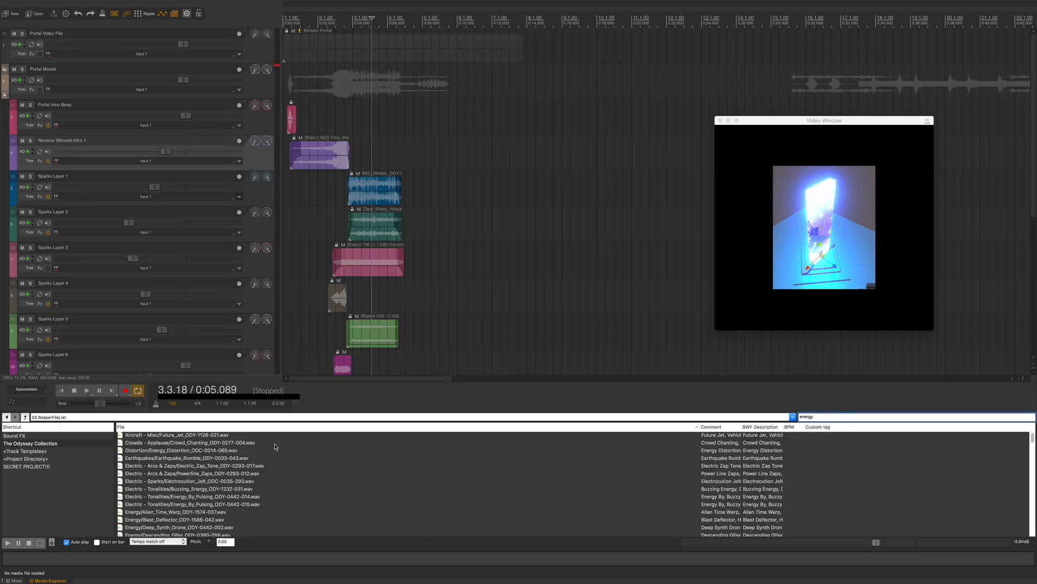
pyautogui.click(277, 455)
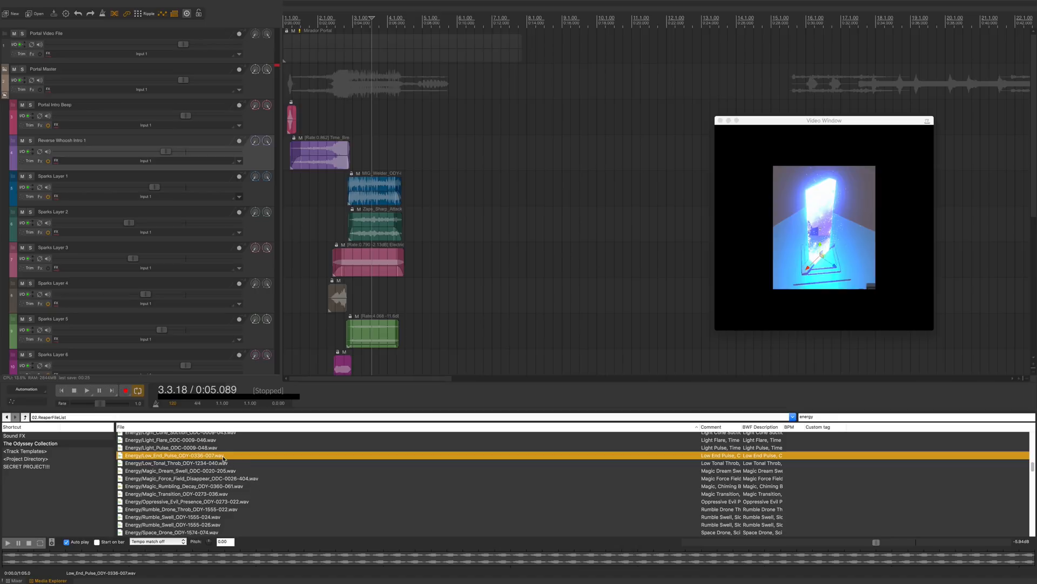
pyautogui.moveTo(276, 371); pyautogui.dragTo(312, 362)
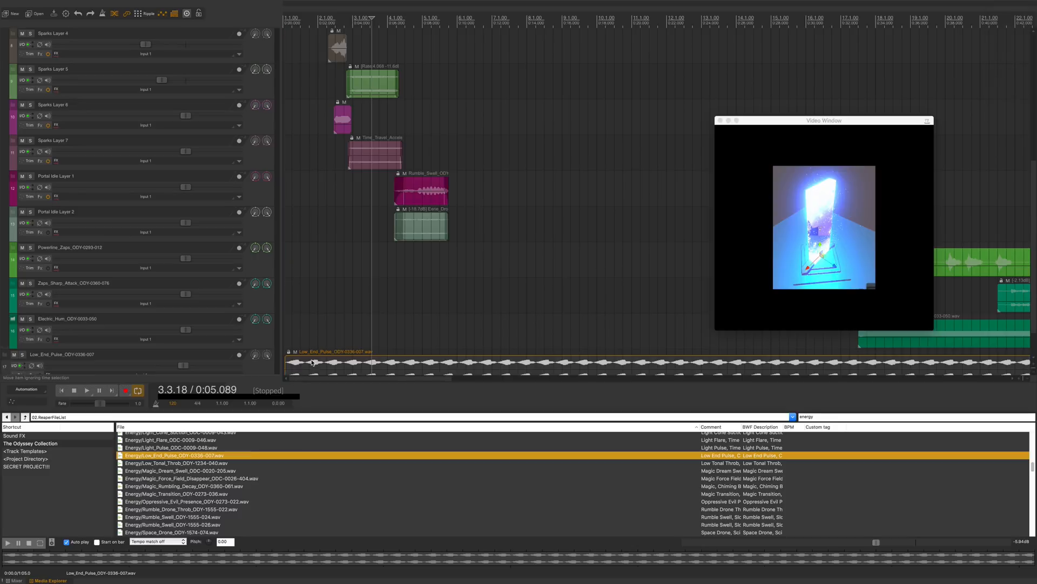
# Step: Move the Low_End_Pulse track up to sit directly below the Portal Intro Beep track
pyautogui.moveTo(240, 364); pyautogui.dragTo(251, 136)
pyautogui.scroll(5, 248, 246)
# Step: Shorten the Low_End_Pulse item by splitting it at about 1.3.79, deleting the tail and nudging the remaining clip
pyautogui.click(292, 118)
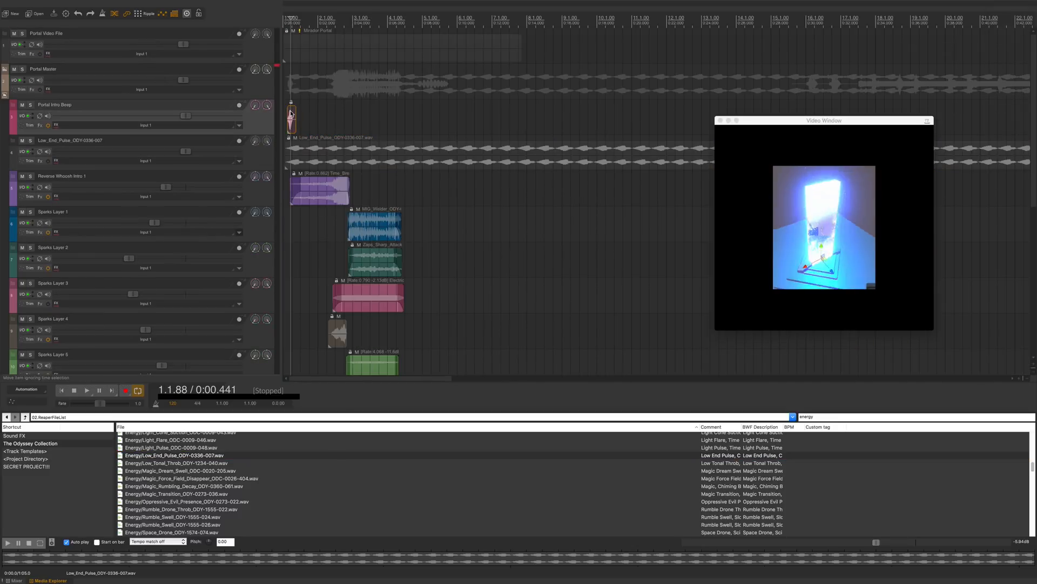
pyautogui.click(308, 150)
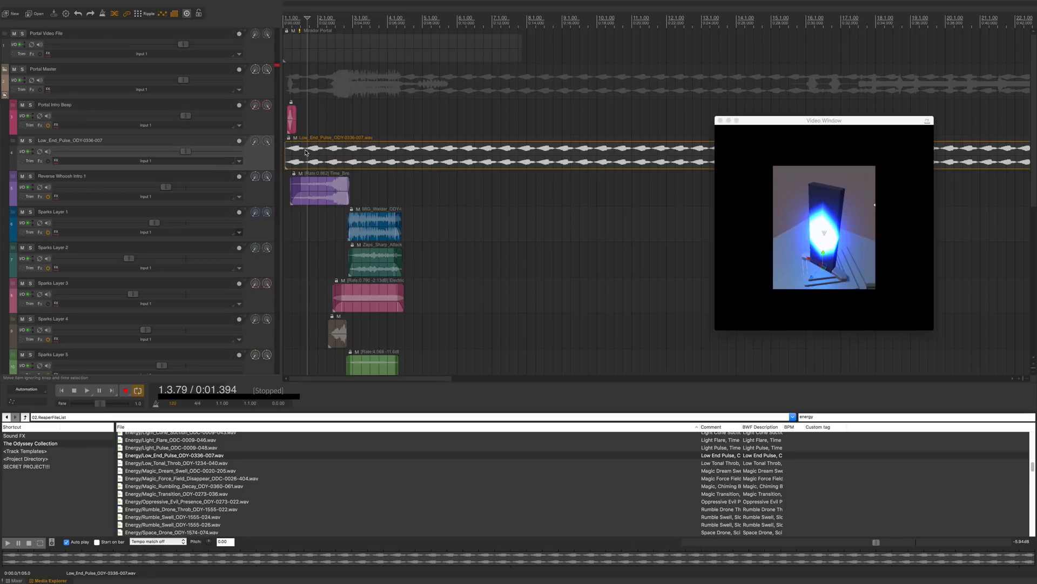
pyautogui.press('s')
pyautogui.click(323, 152)
pyautogui.press('Delete')
pyautogui.click(296, 152)
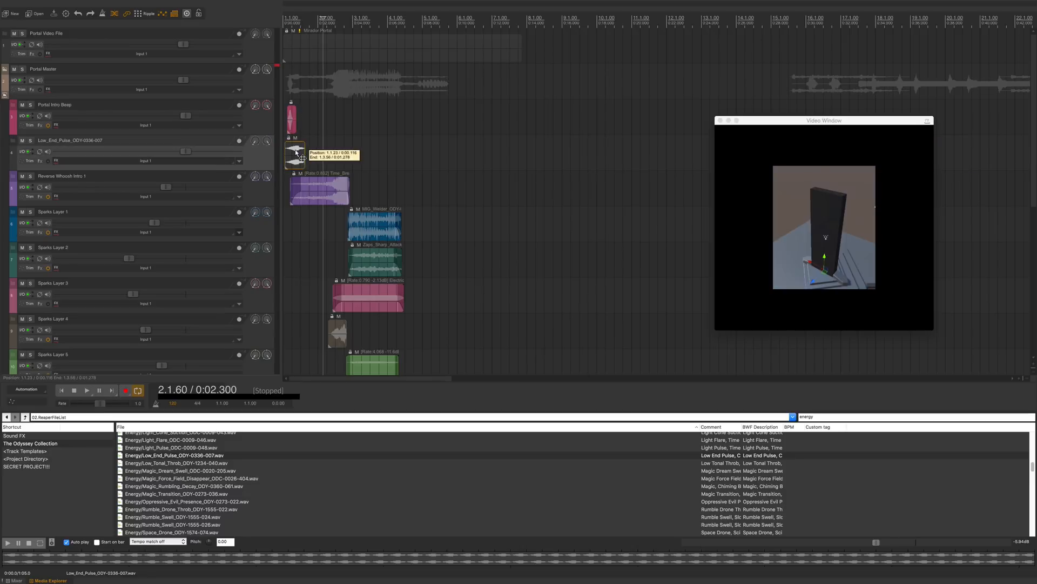
pyautogui.moveTo(301, 156); pyautogui.dragTo(299, 155)
# Step: Solo the intro beep and pulse items together and play them from the start
pyautogui.click(265, 127)
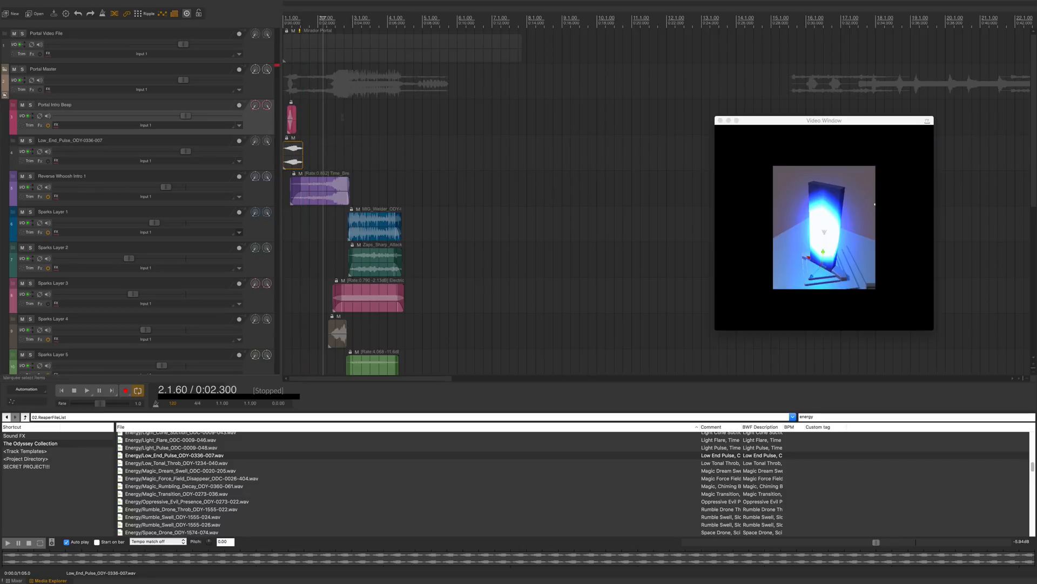
pyautogui.moveTo(343, 116); pyautogui.dragTo(269, 155)
pyautogui.hotkey('alt', 's')
pyautogui.press('Home')
pyautogui.press('space')
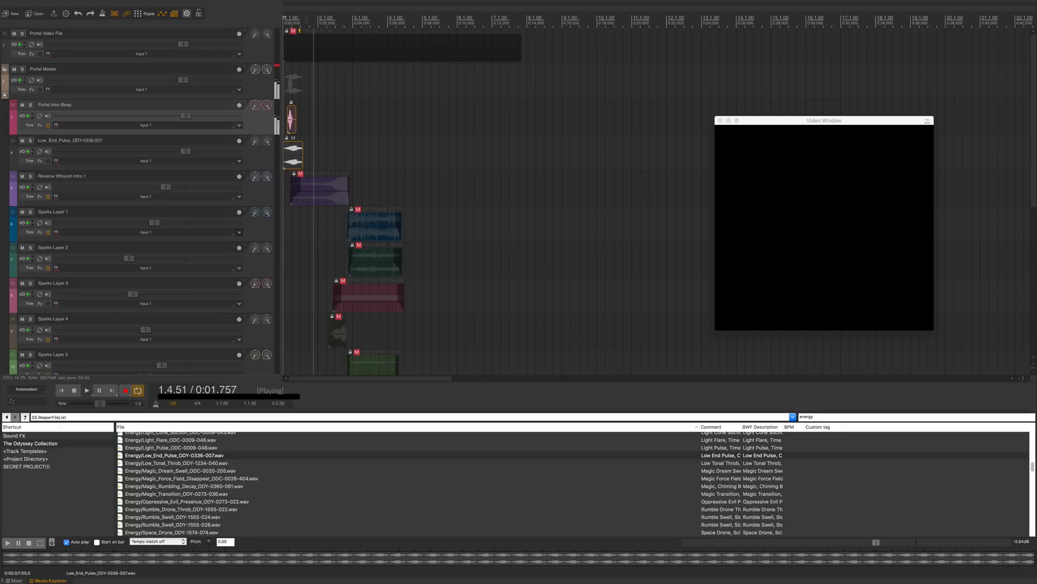
pyautogui.press('space')
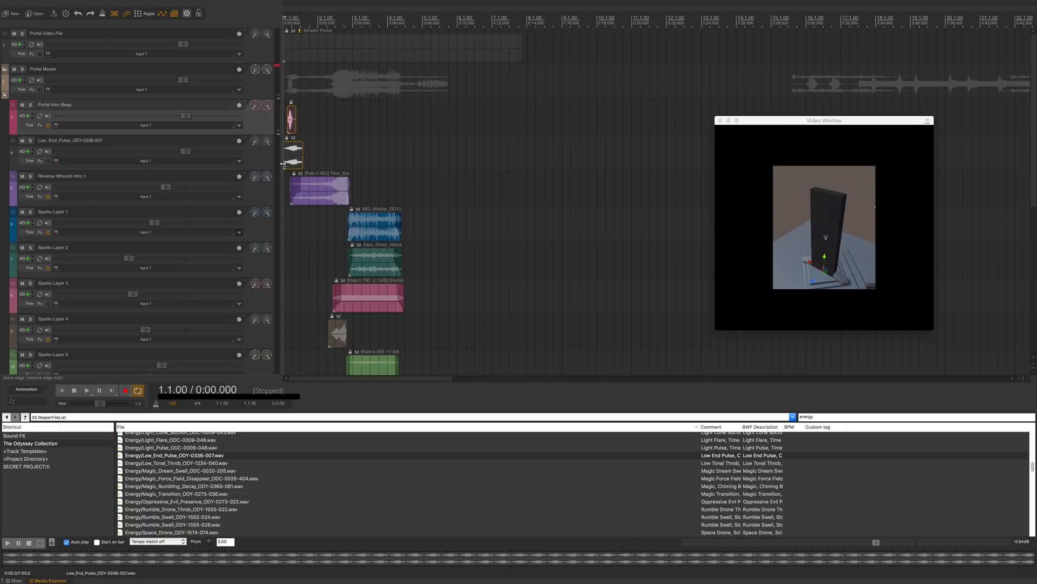
# Step: Clear the item solo and bring the mixer back into view
pyautogui.moveTo(283, 163); pyautogui.dragTo(283, 161)
pyautogui.hotkey('alt', 's')
pyautogui.click(326, 160)
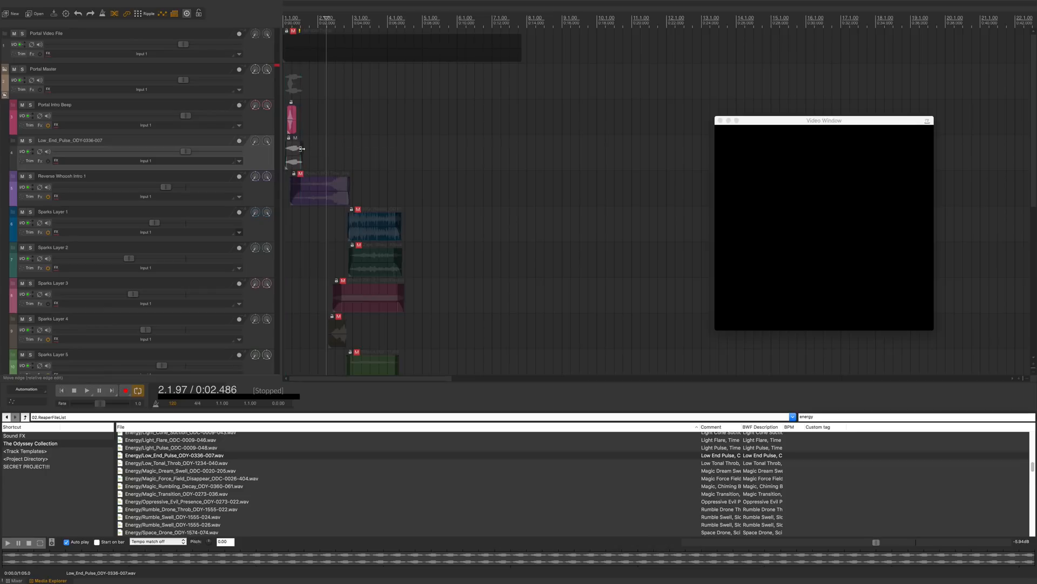
pyautogui.press('super+m')
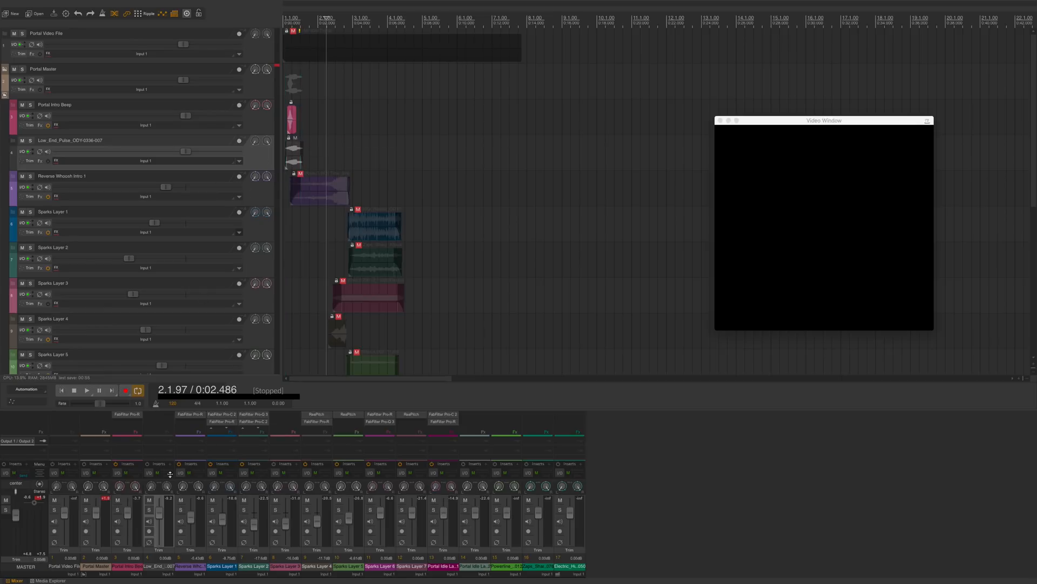
# Step: Rename the Portal Intro Beep track as Portal Intro Beep Layer 1 and copy its name
pyautogui.doubleClick(79, 104)
pyautogui.click(78, 105)
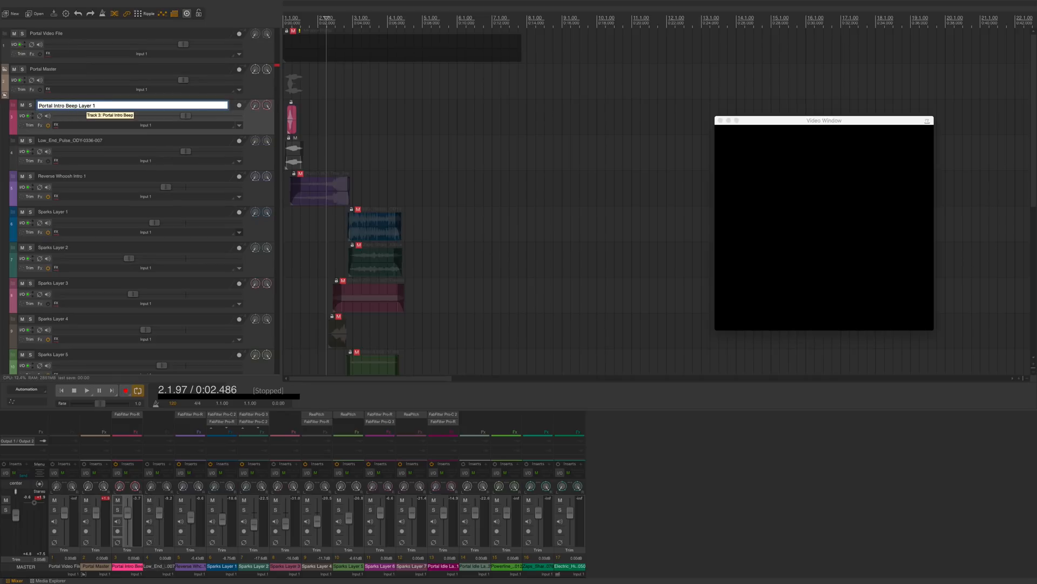
pyautogui.press('Tab')
pyautogui.hotkey('shift', 'Tab')
pyautogui.hotkey('ctrl', 'c')
pyautogui.press('Tab')
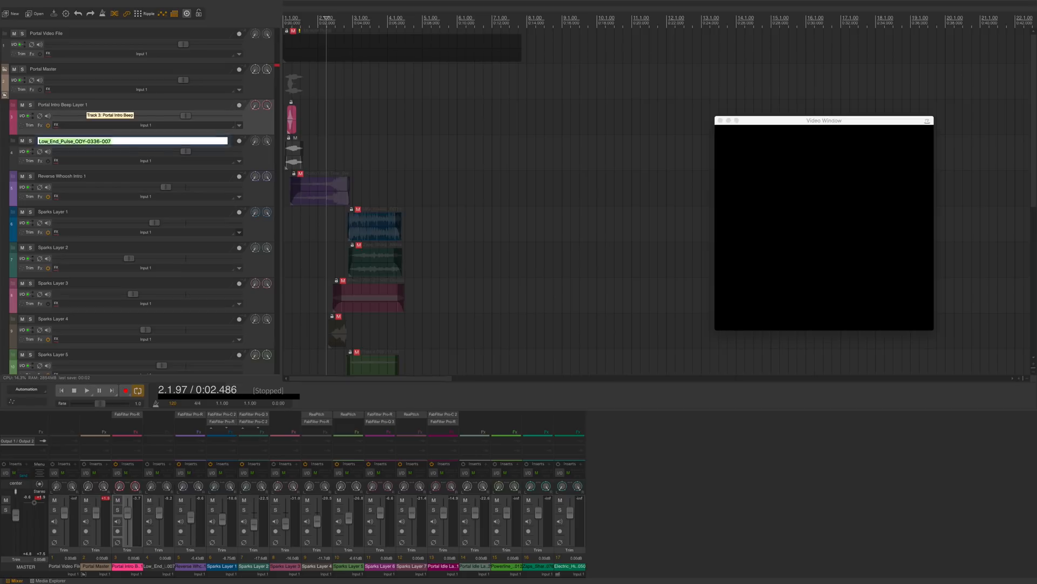
# Step: Rename the pulse track as Portal Intro Beep Layer 2
pyautogui.hotkey('ctrl', 'v')
pyautogui.press('BackSpace')
pyautogui.write('2')
pyautogui.press('Return')
pyautogui.keyDown('shift'); pyautogui.click(90, 157); pyautogui.keyUp('shift')
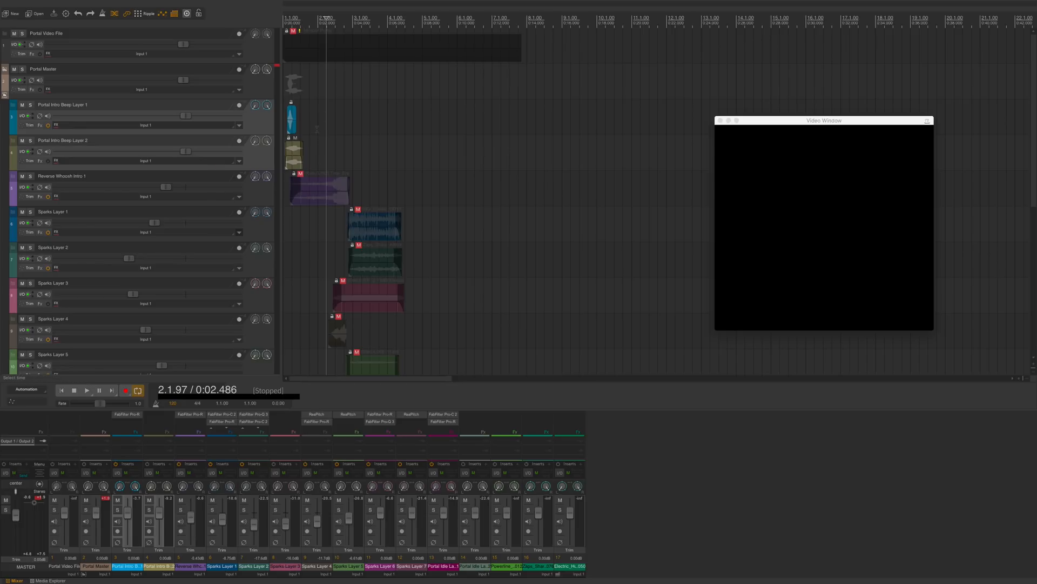
# Step: Copy the FabFilter Pro-R reverb from Portal Intro Beep Layer 1 onto Portal Intro Beep Layer 2 and audition it
pyautogui.press('Home')
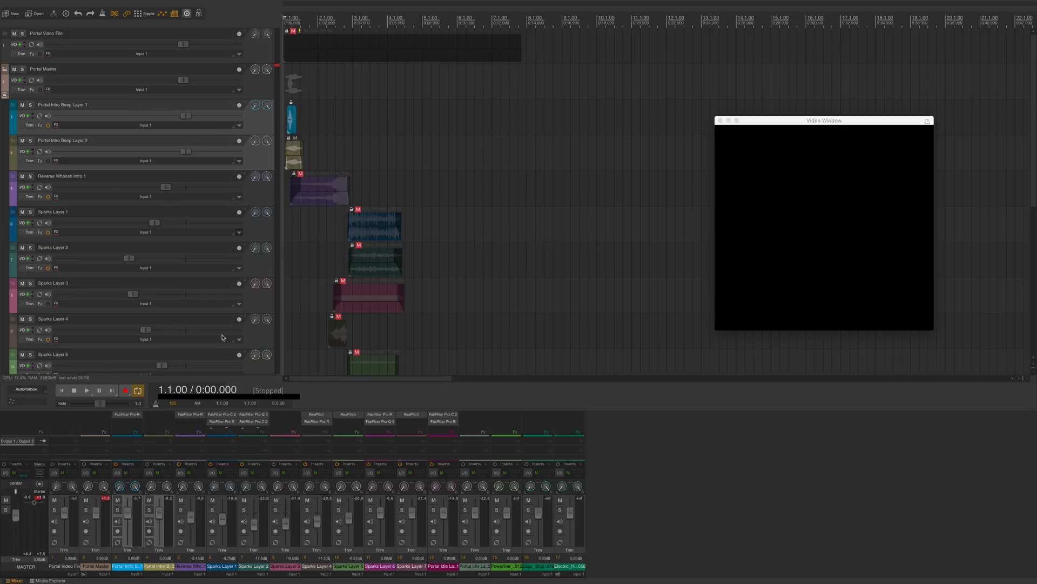
pyautogui.moveTo(148, 417); pyautogui.dragTo(158, 416)
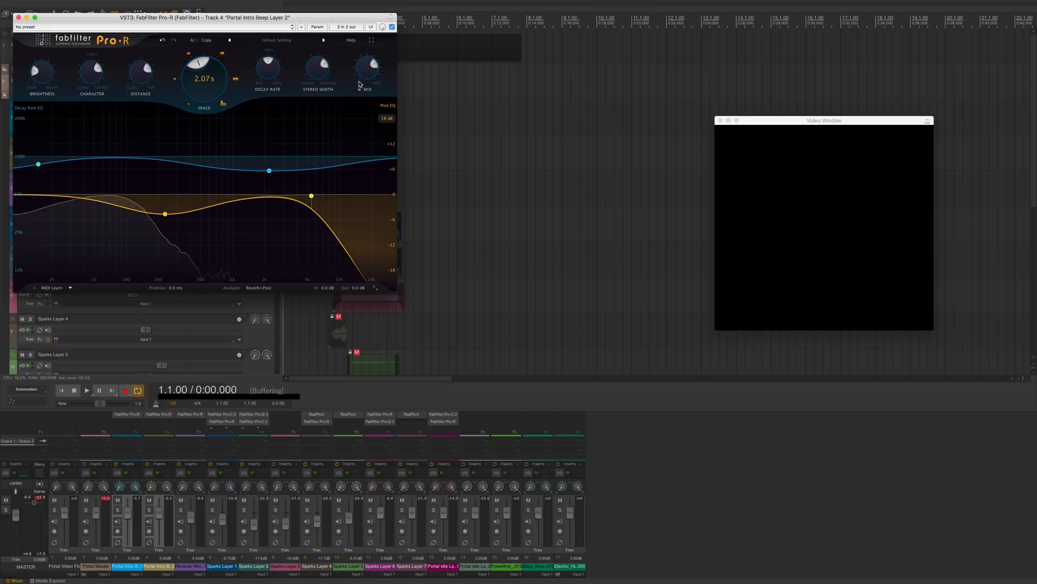
pyautogui.press('space')
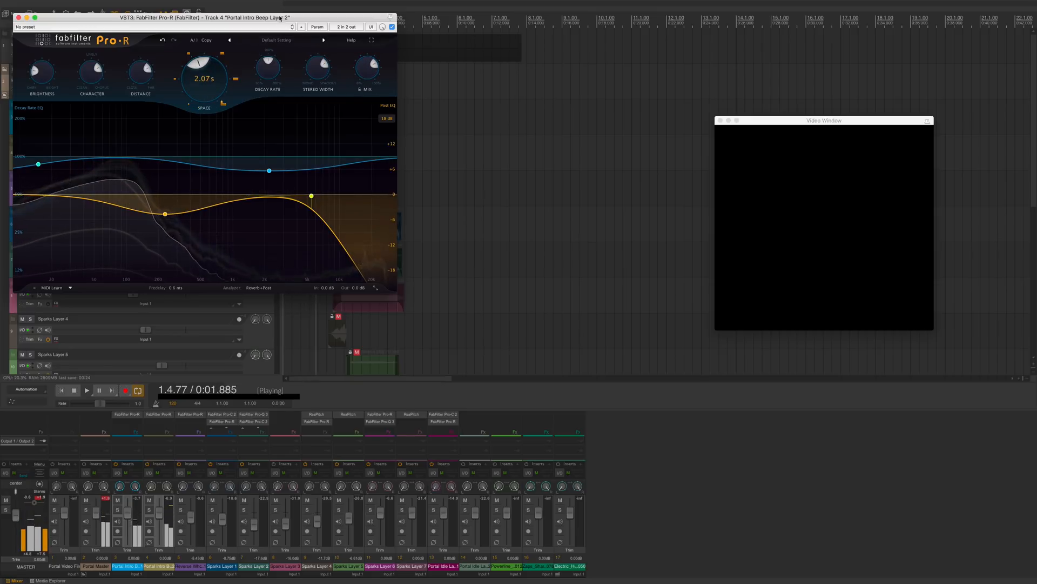
pyautogui.moveTo(281, 18); pyautogui.dragTo(515, 125)
pyautogui.press('space')
pyautogui.moveTo(412, 125); pyautogui.dragTo(475, 159)
# Step: Nudge the Layer 2 pulse item slightly later and play the intro from near the start
pyautogui.click(398, 125)
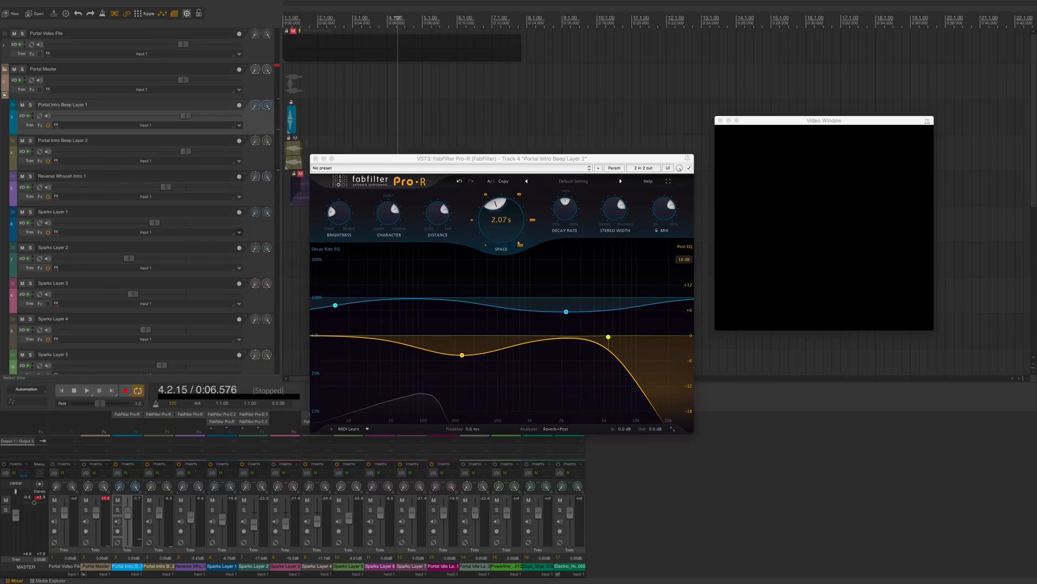
pyautogui.moveTo(296, 153); pyautogui.dragTo(300, 155)
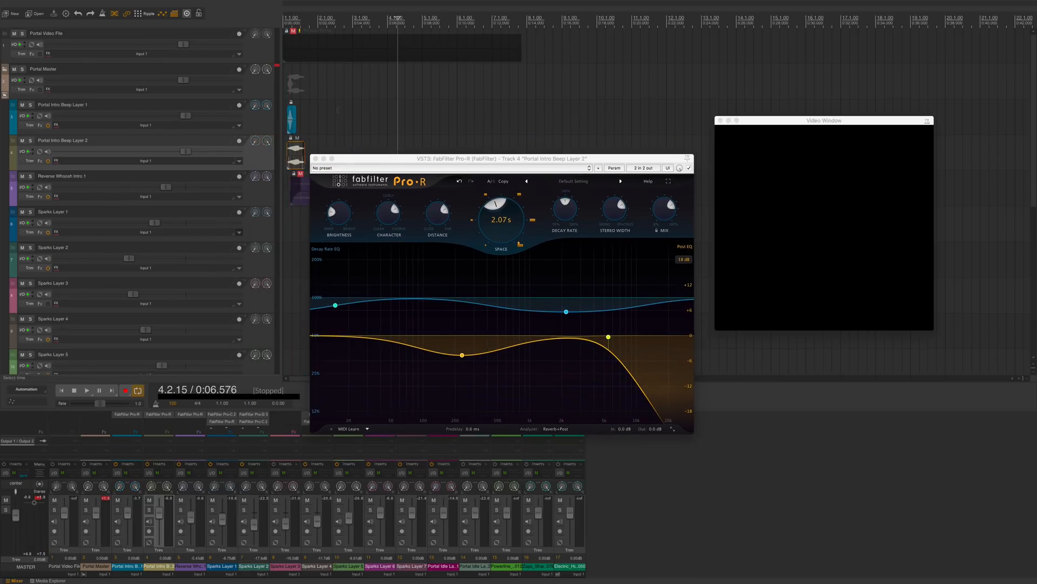
pyautogui.click(293, 25)
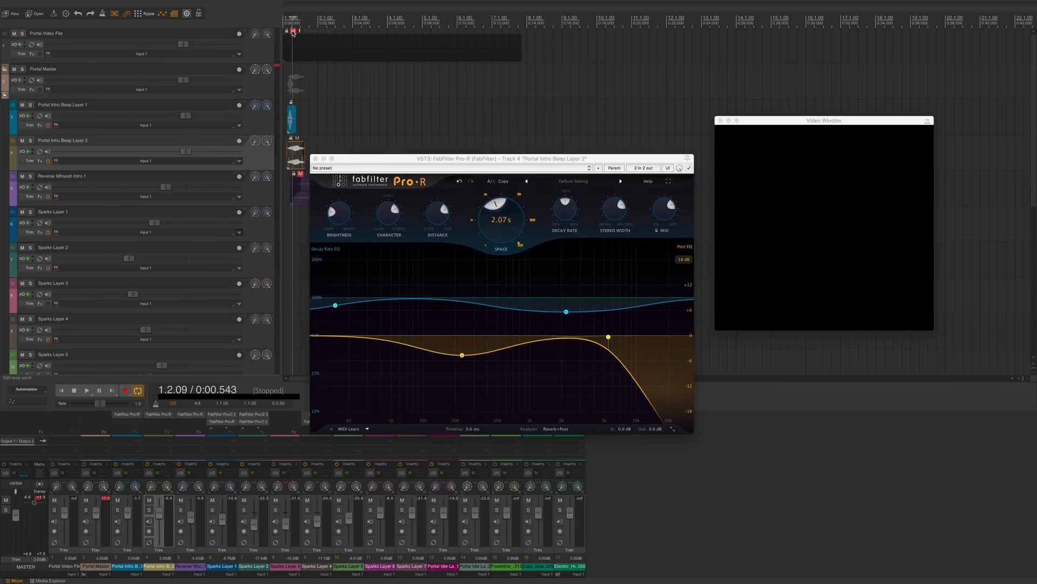
pyautogui.click(293, 30)
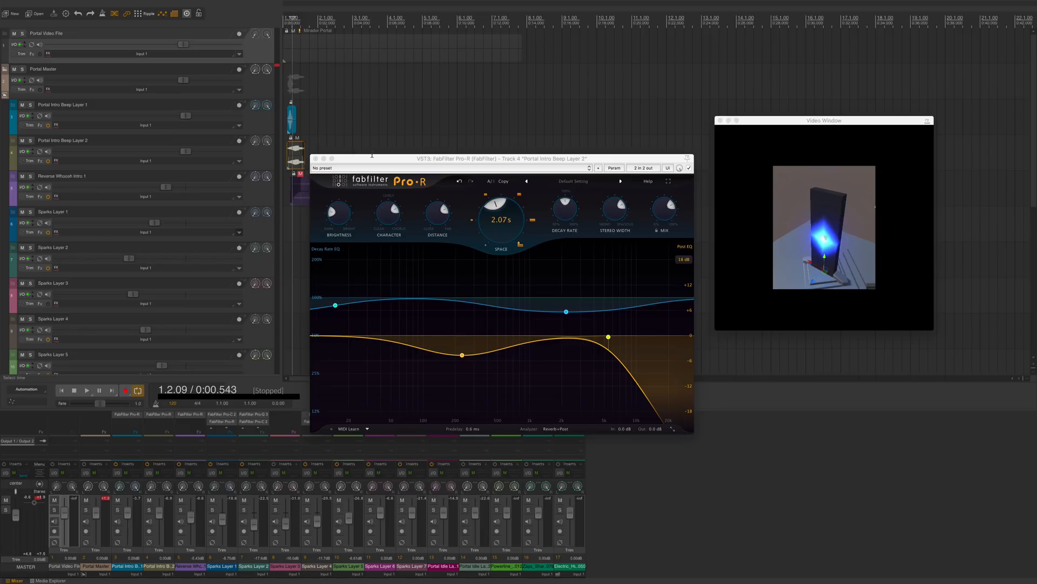
pyautogui.press('space')
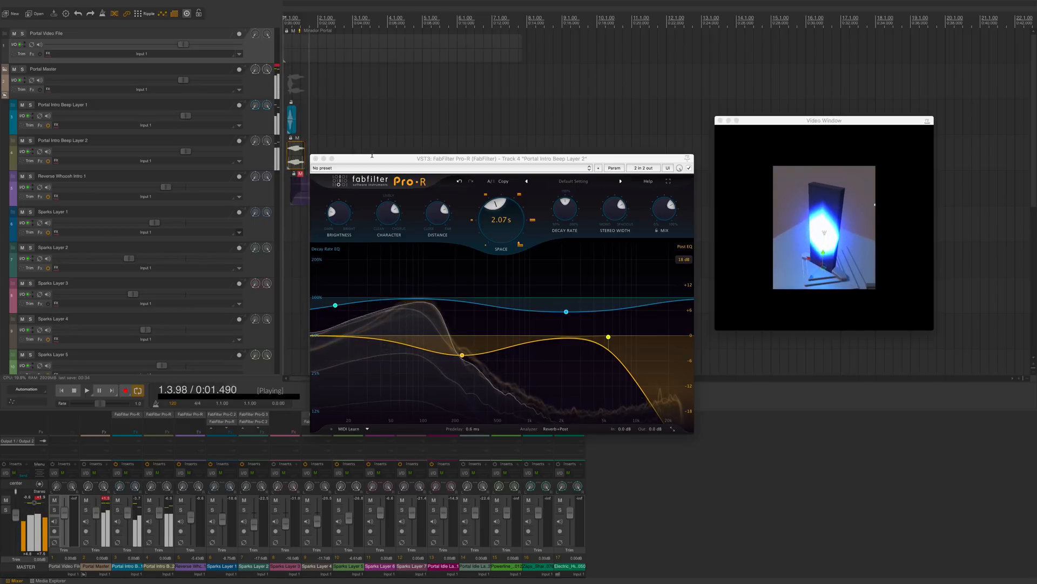
pyautogui.press('space')
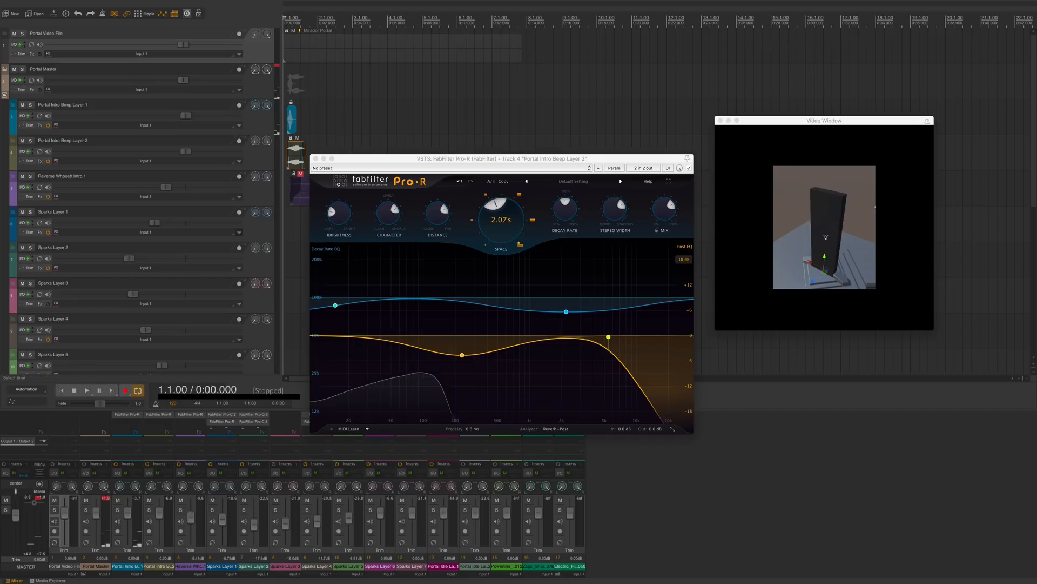
# Step: Replay the intro beep layers against the video and close the Pro-R window
pyautogui.click(297, 156)
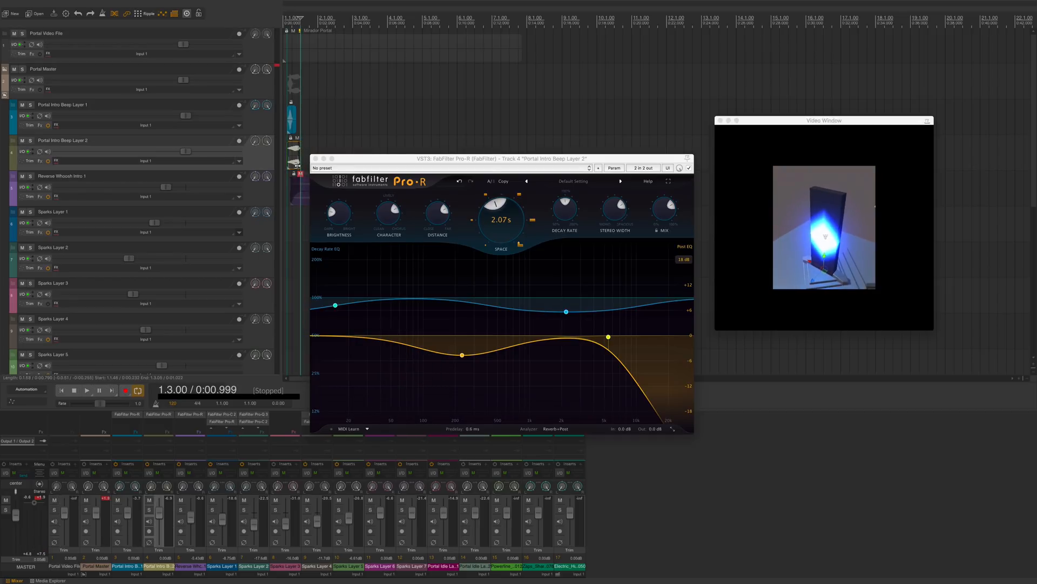
pyautogui.press('space')
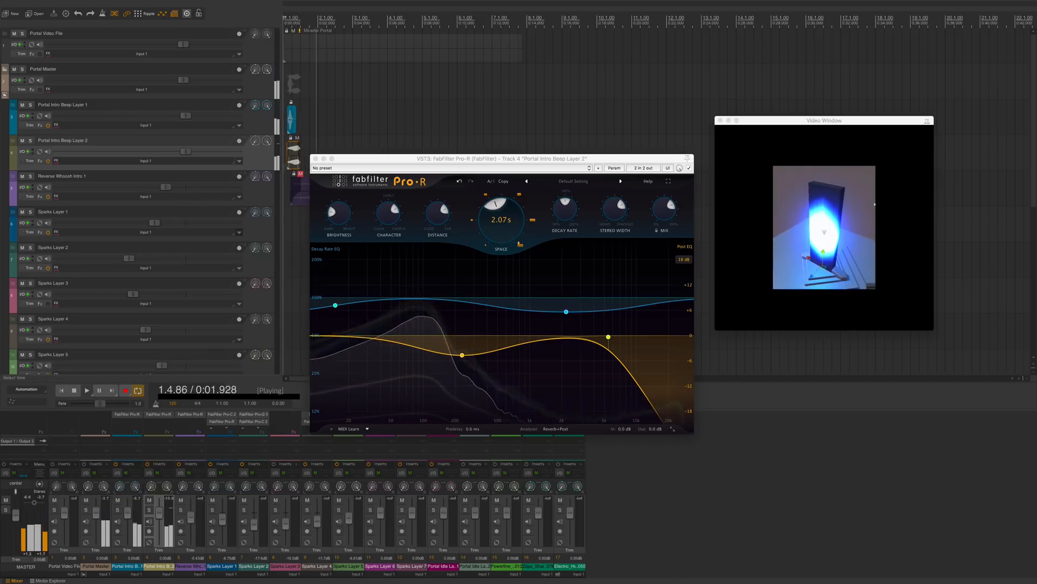
pyautogui.press('space')
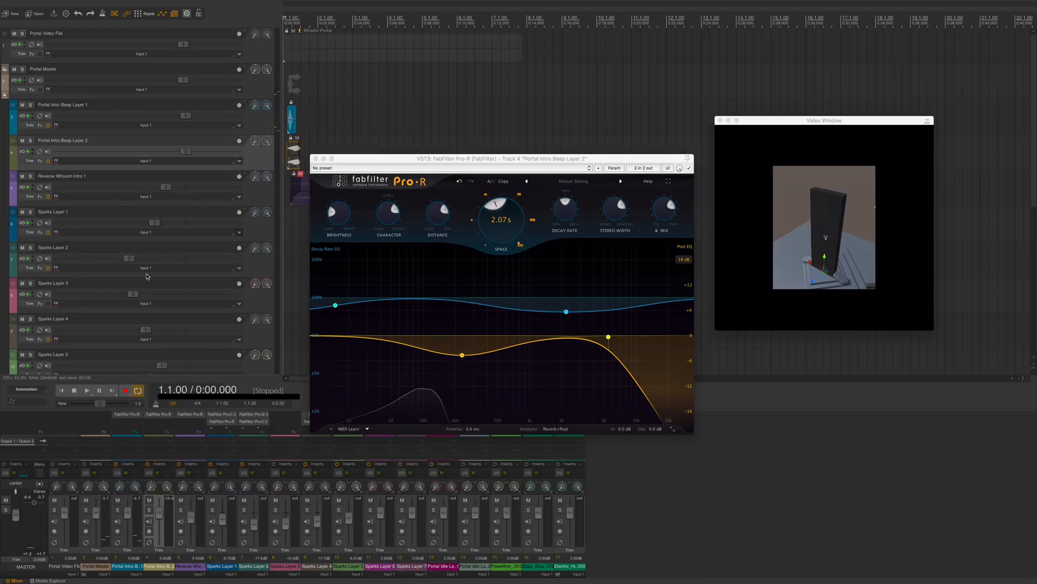
pyautogui.click(315, 159)
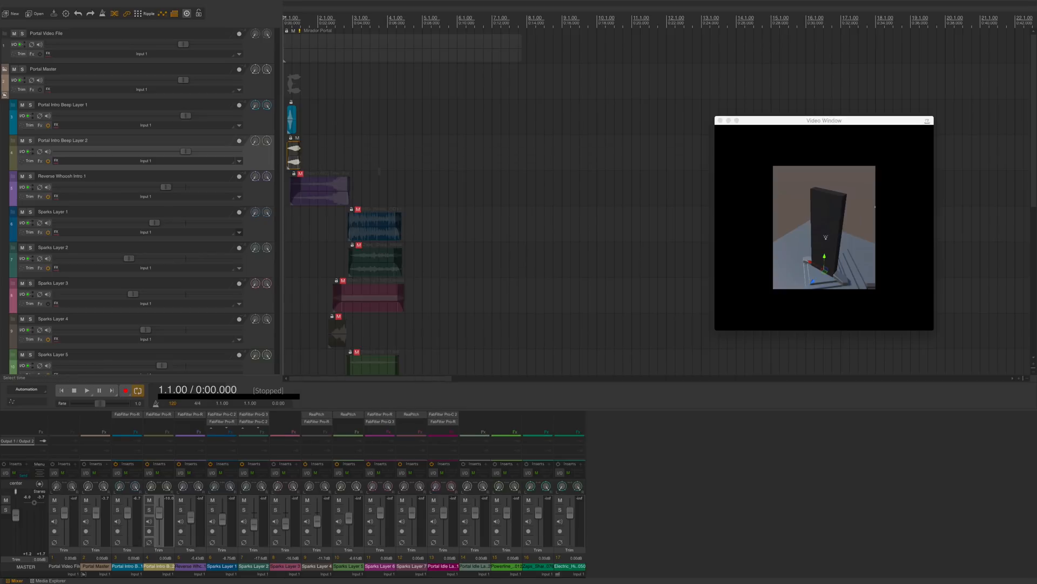
# Step: Toggle solo on the two intro beep items, then clear the solo across all items
pyautogui.moveTo(334, 116); pyautogui.dragTo(279, 165)
pyautogui.hotkey('alt', 's')
pyautogui.click(293, 31)
pyautogui.press('super+a')
pyautogui.hotkey('alt', 's')
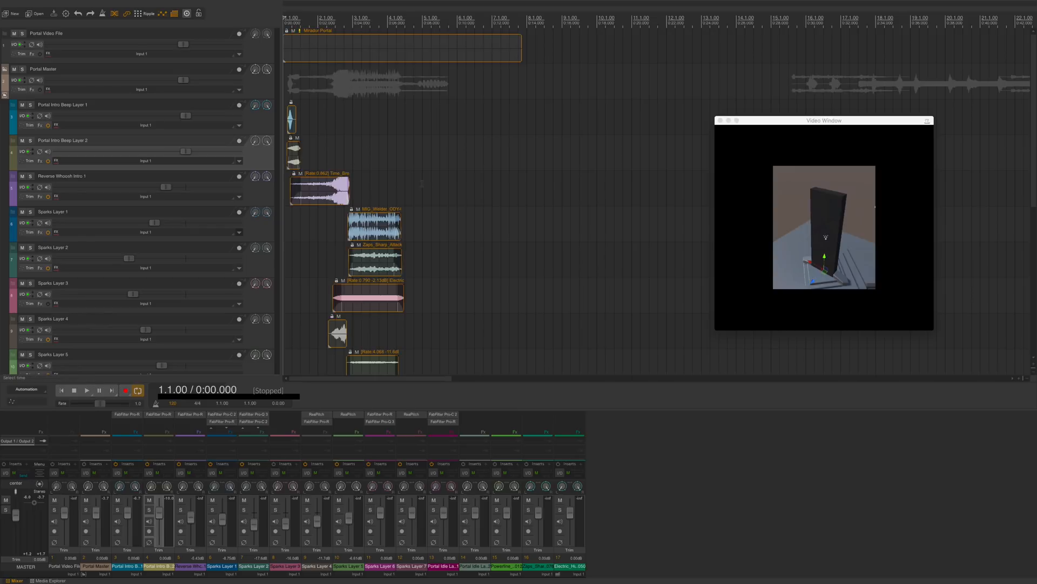
# Step: Select the Reverse Whoosh Intro 1 item
pyautogui.click(422, 184)
pyautogui.click(314, 186)
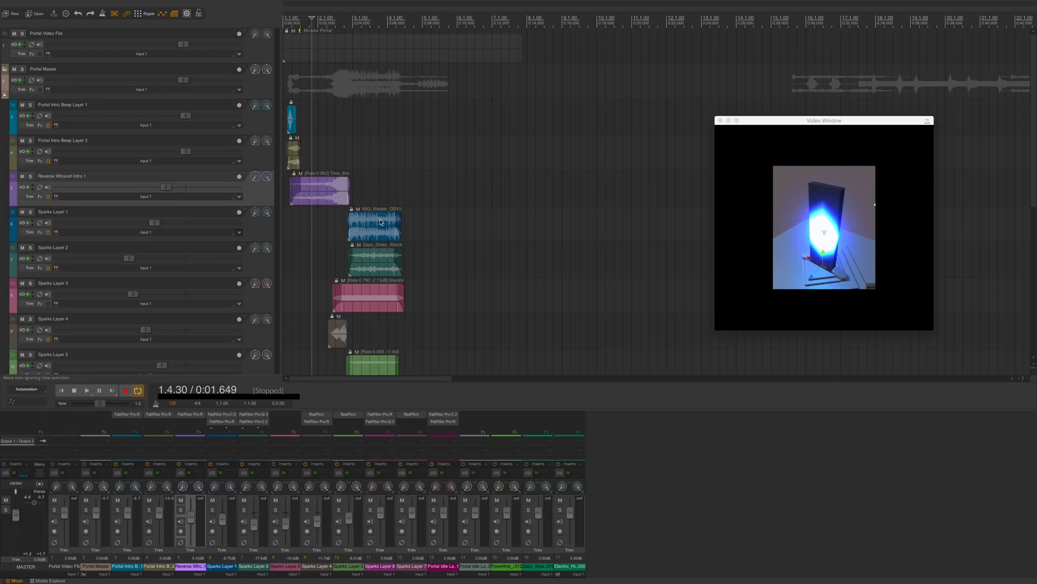
pyautogui.scroll(-5, 396, 240)
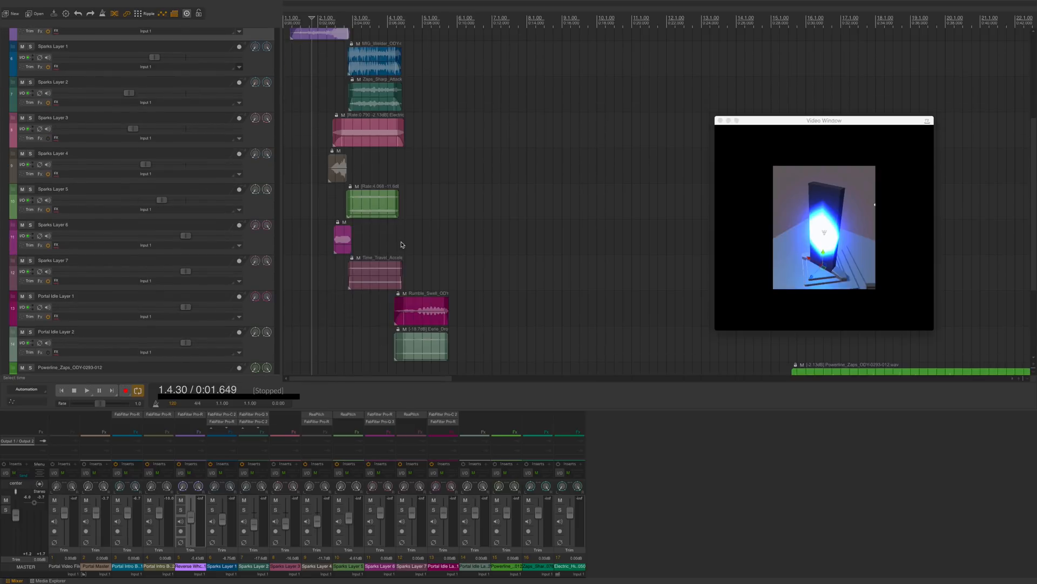
# Step: Open the media explorer and audition several files from the energy search results
pyautogui.press('super+alt+x')
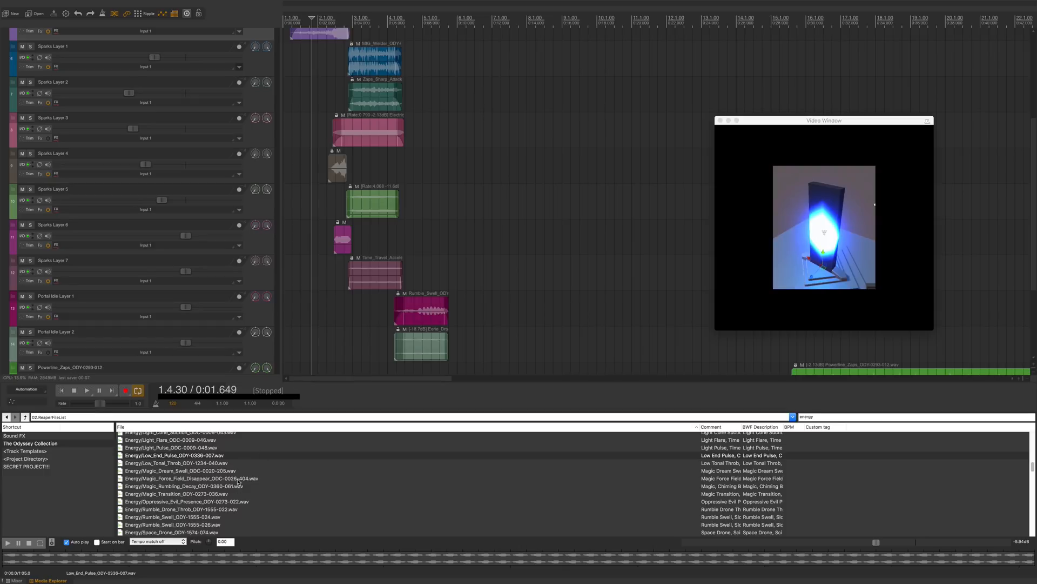
pyautogui.click(239, 479)
pyautogui.click(238, 472)
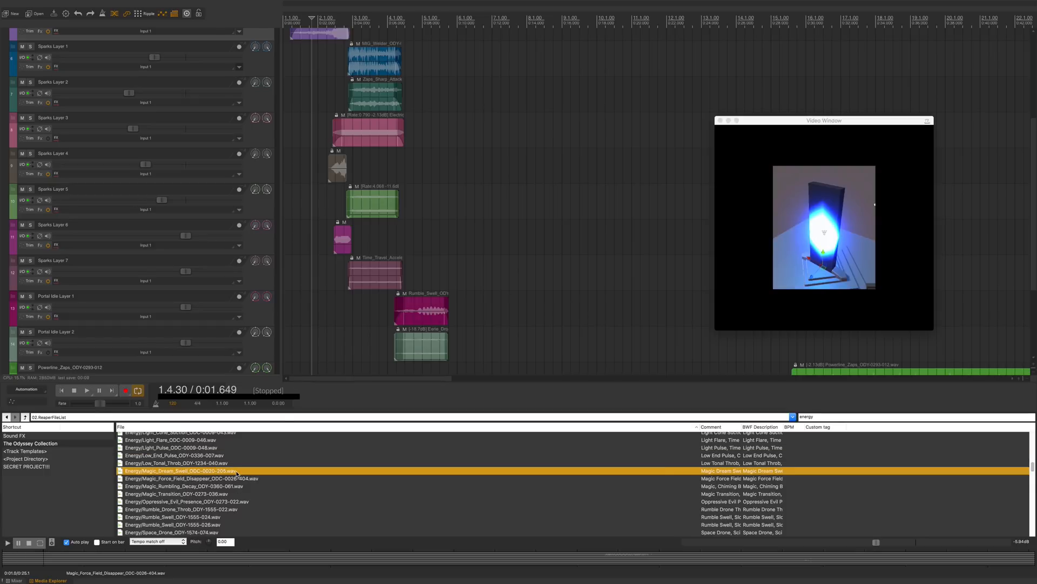
pyautogui.click(245, 500)
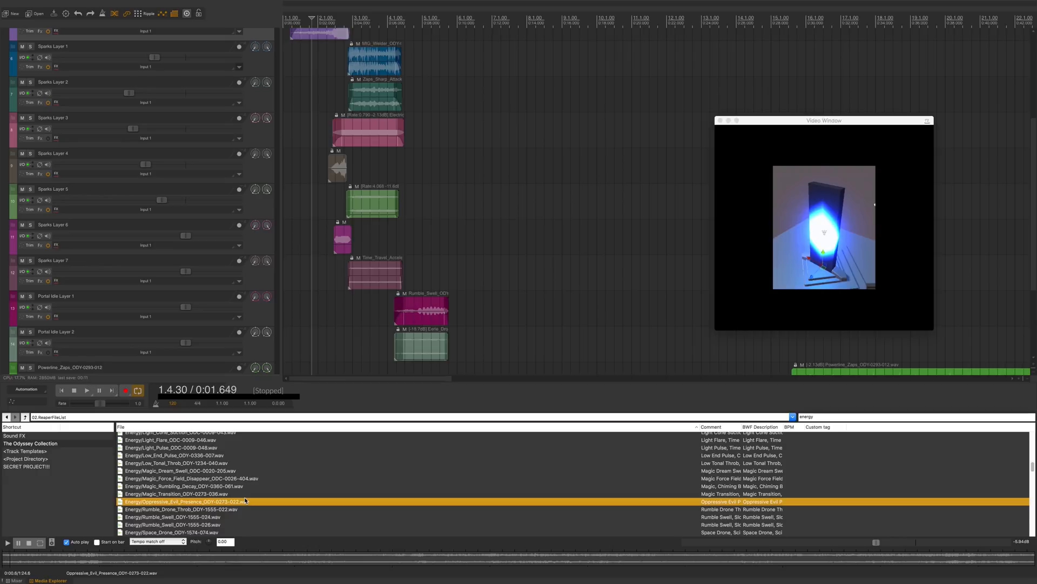
pyautogui.scroll(-1, 245, 501)
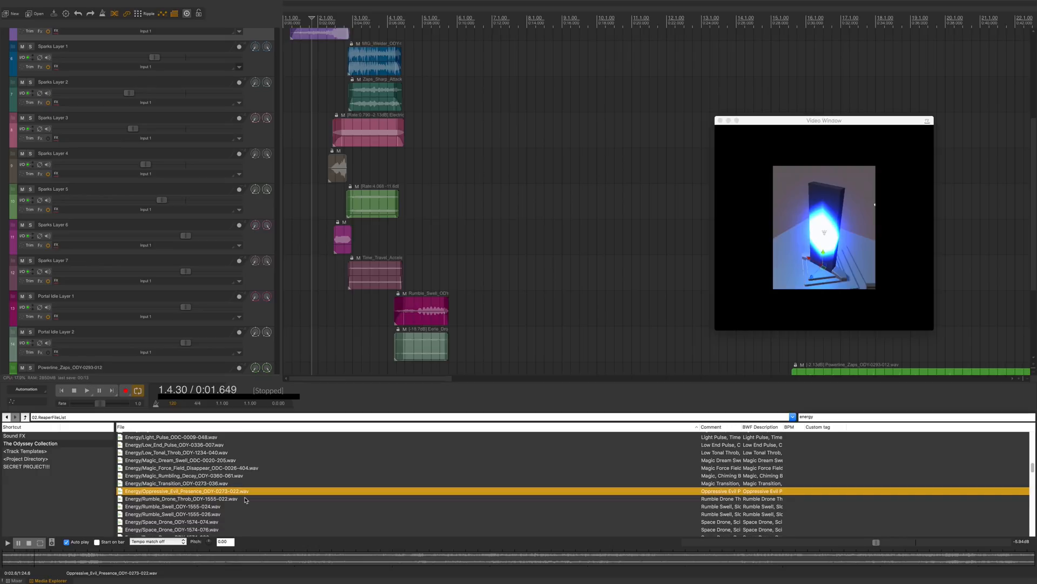
pyautogui.scroll(-3, 245, 501)
pyautogui.click(244, 486)
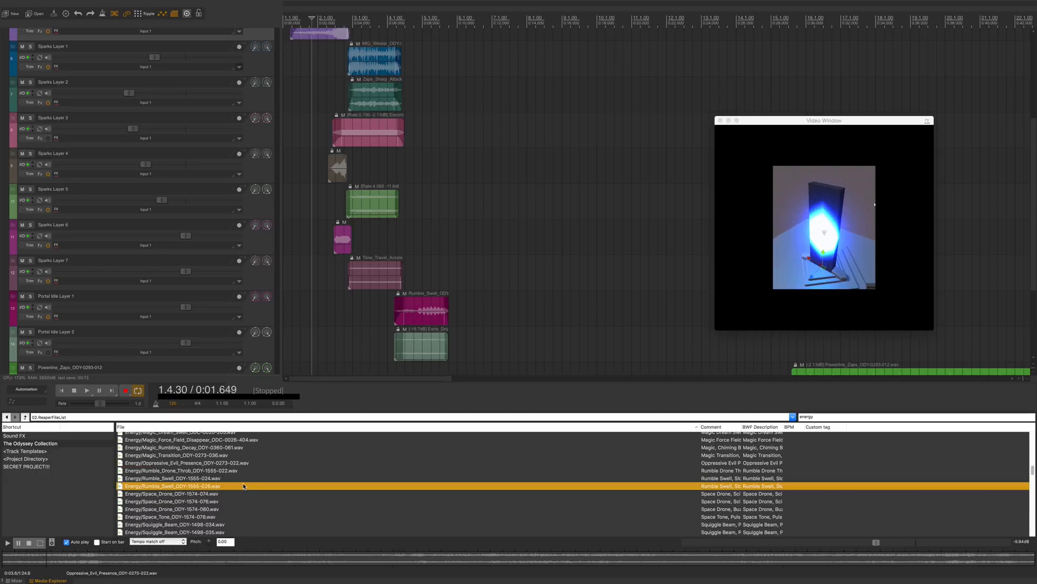
# Step: Preview Rumble_Swell_ODY-1555-024 and add it to the project on a new track at the start
pyautogui.click(306, 548)
pyautogui.scroll(-1, 272, 528)
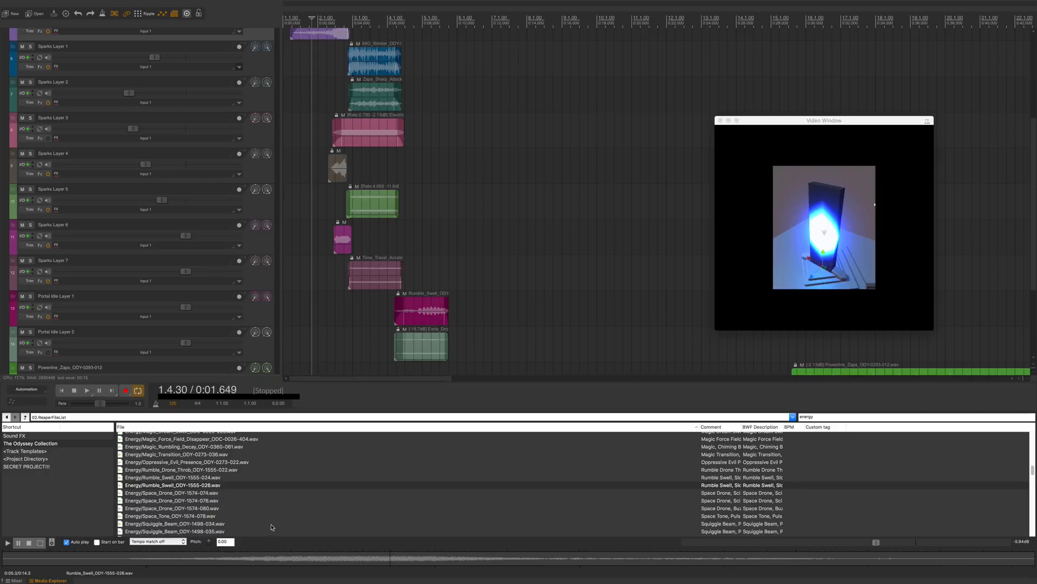
pyautogui.click(235, 488)
pyautogui.click(229, 478)
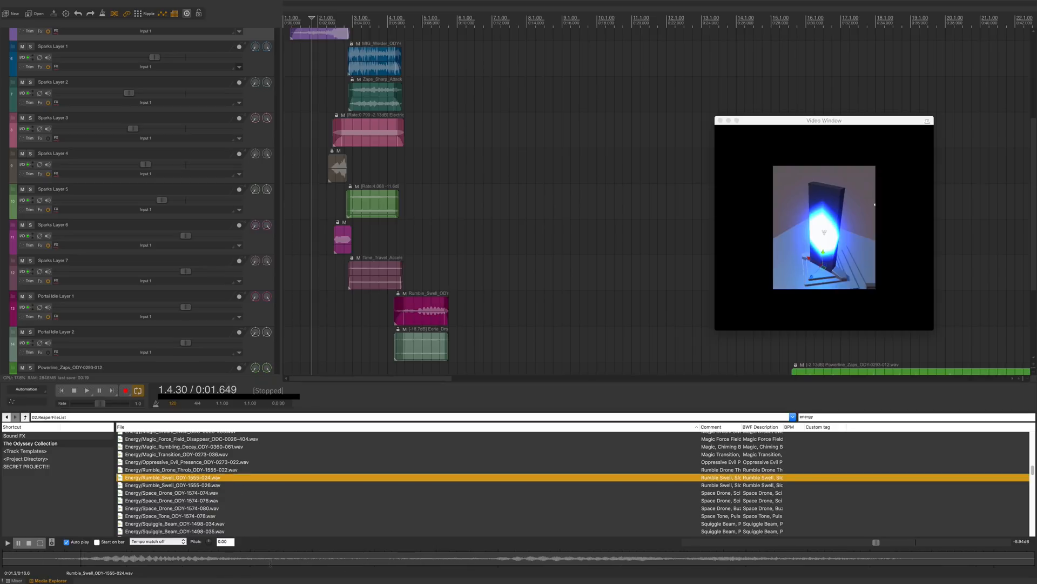
pyautogui.scroll(-3, 253, 503)
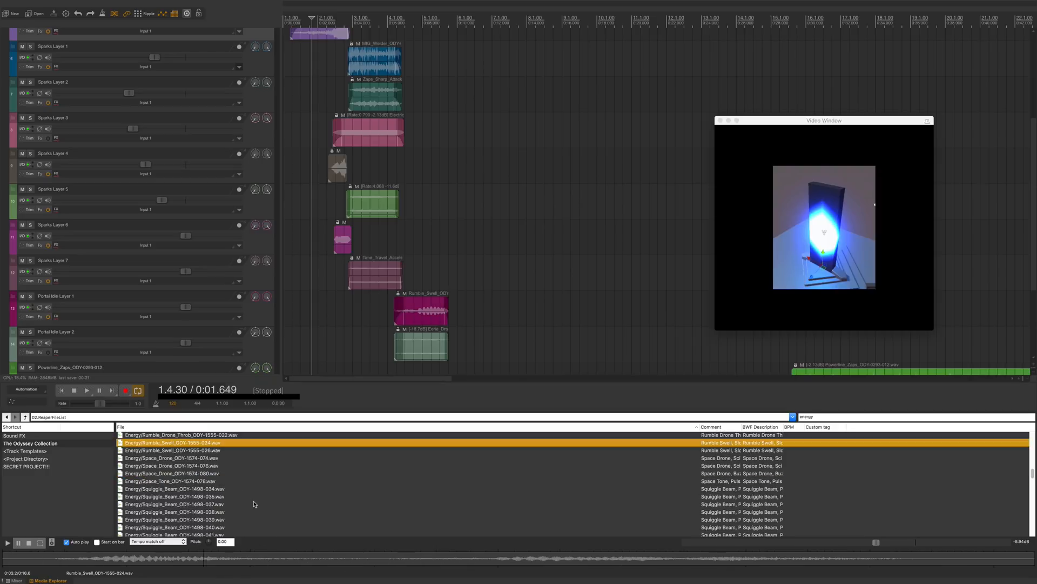
pyautogui.press('space')
pyautogui.moveTo(222, 443); pyautogui.dragTo(289, 354)
# Step: Audition more energy sounds and insert Synth_Tone_ODY-1487-024 onto a new track
pyautogui.scroll(-1, 229, 532)
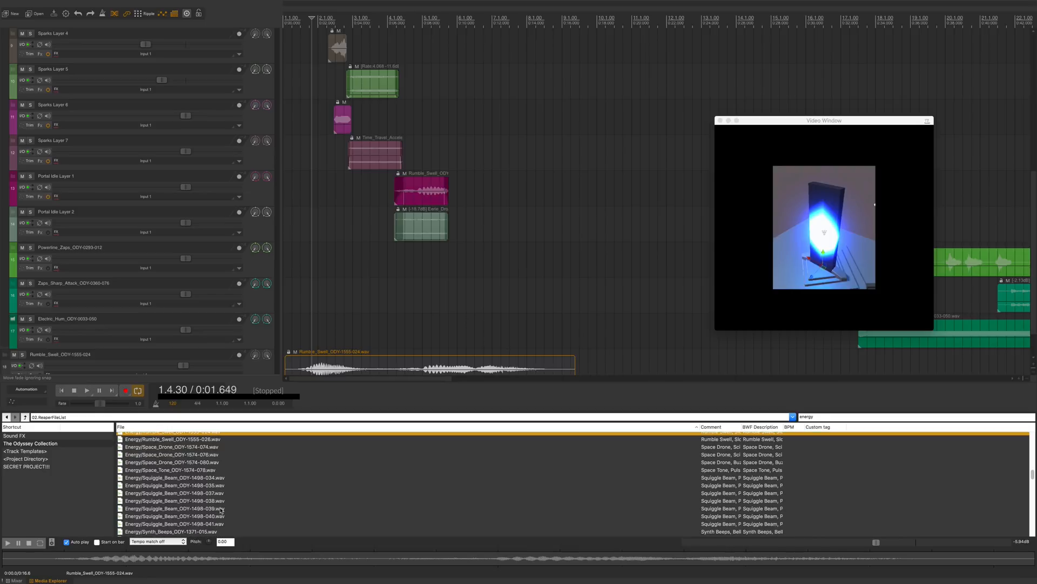
pyautogui.click(221, 508)
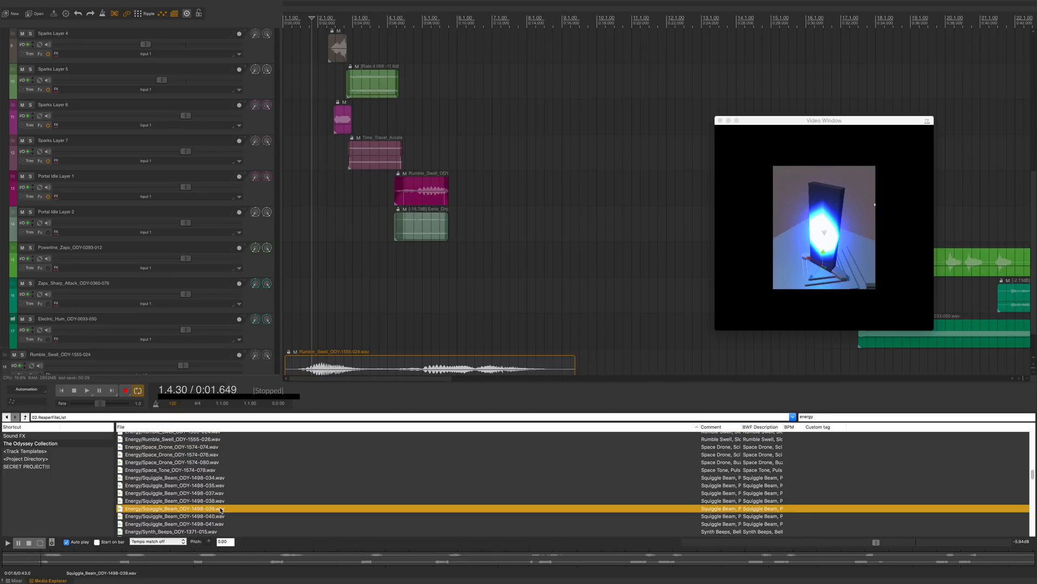
pyautogui.scroll(-5, 221, 509)
pyautogui.click(220, 503)
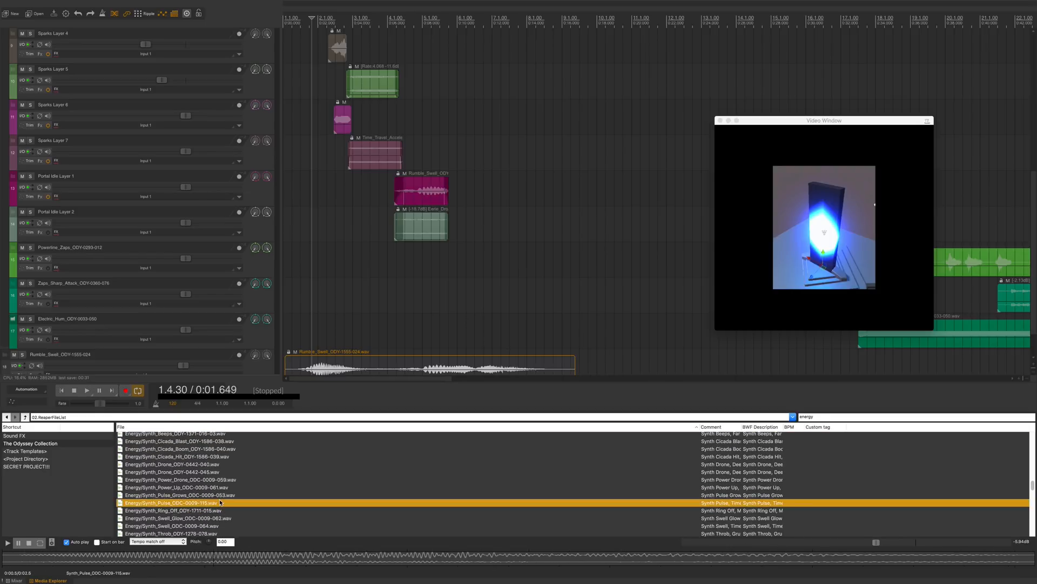
pyautogui.scroll(-2, 220, 503)
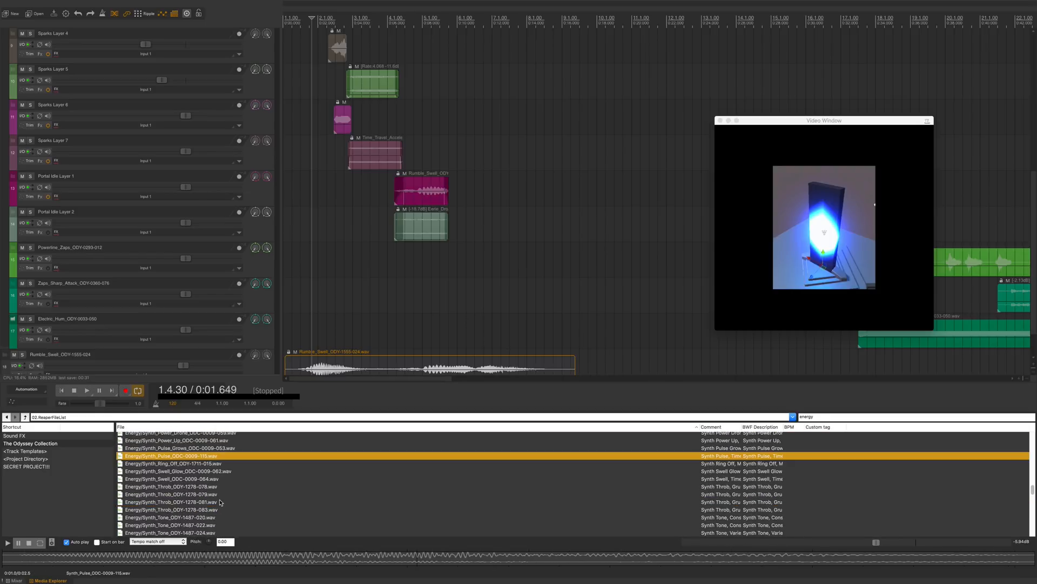
pyautogui.click(209, 448)
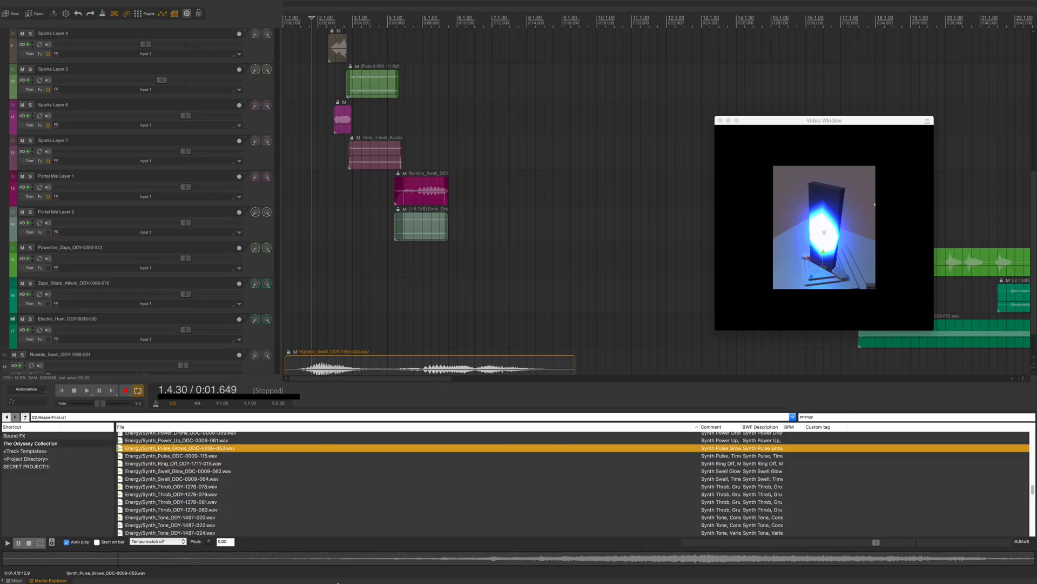
pyautogui.click(340, 558)
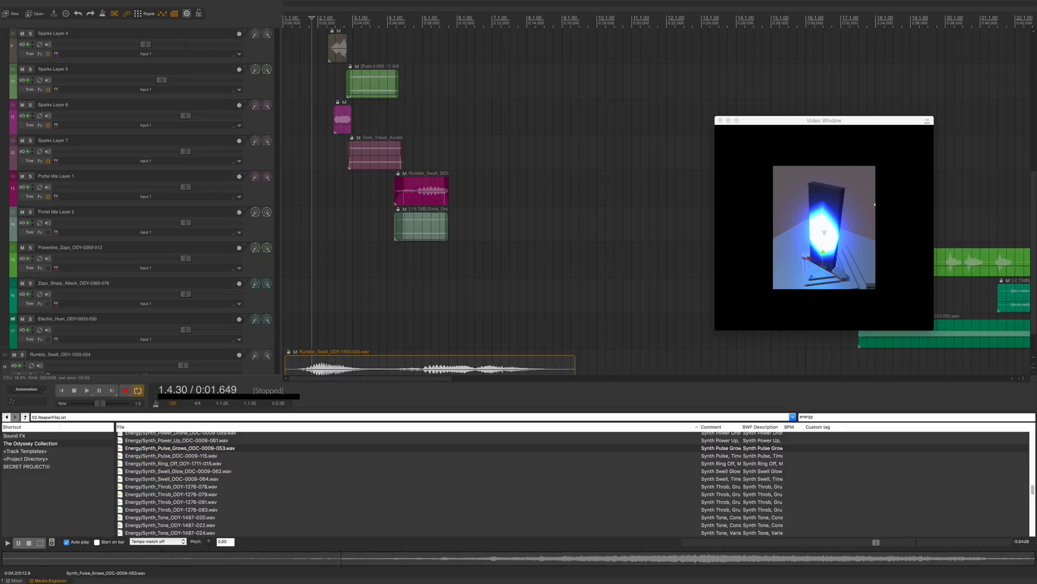
pyautogui.click(265, 503)
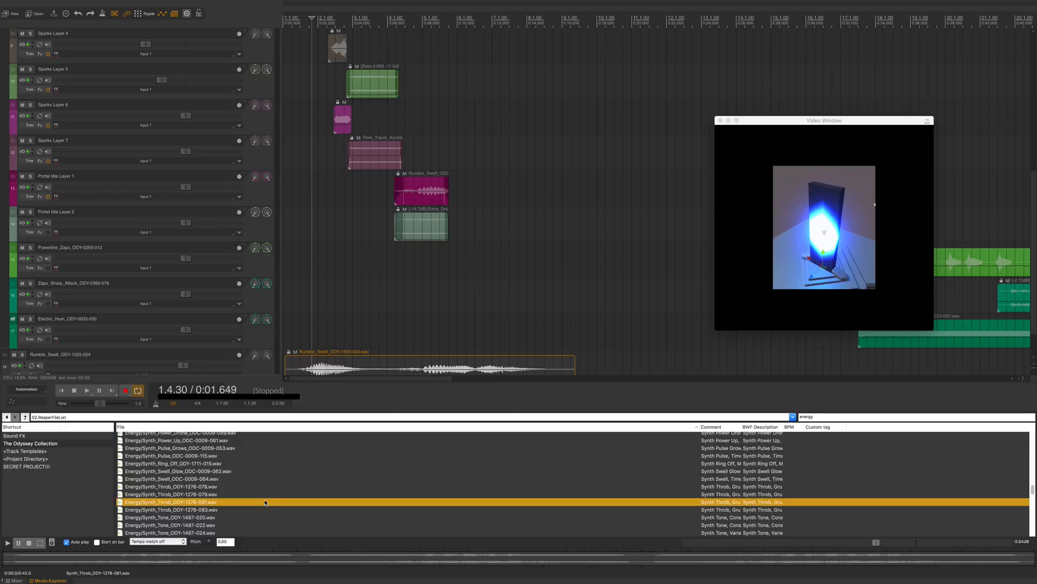
pyautogui.scroll(-4, 264, 503)
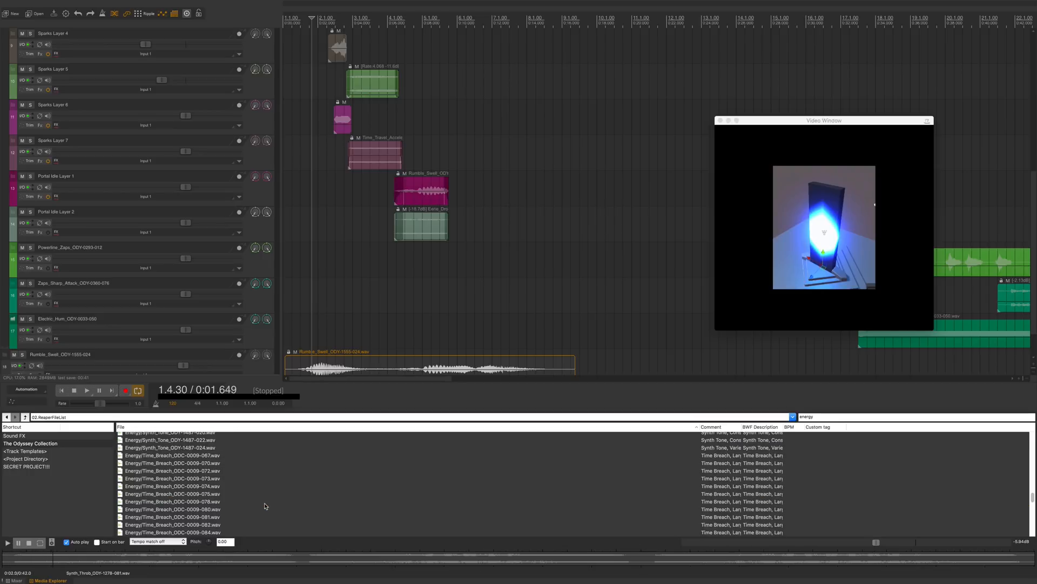
pyautogui.click(265, 448)
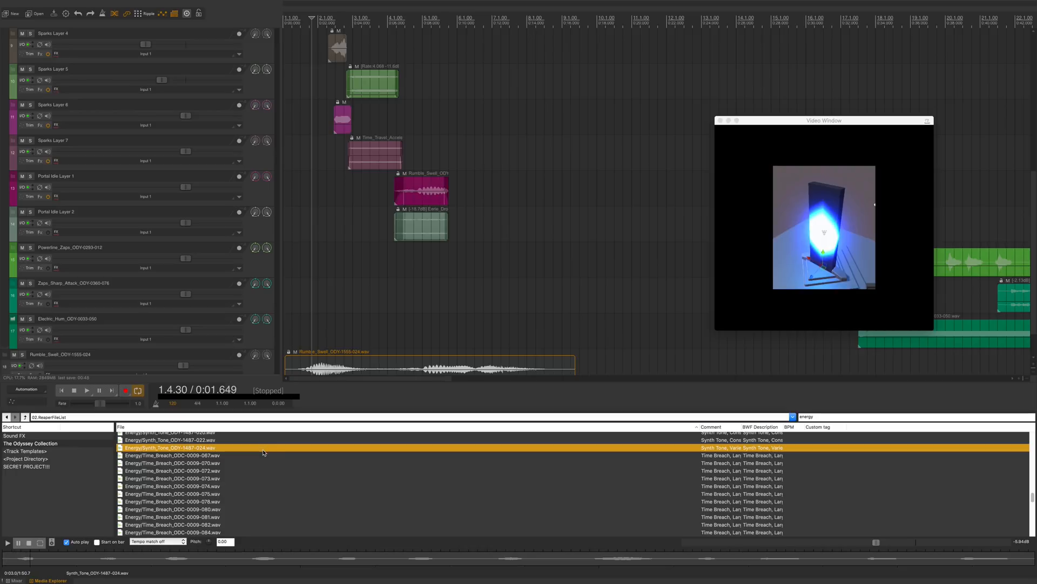
pyautogui.scroll(-3, 238, 448)
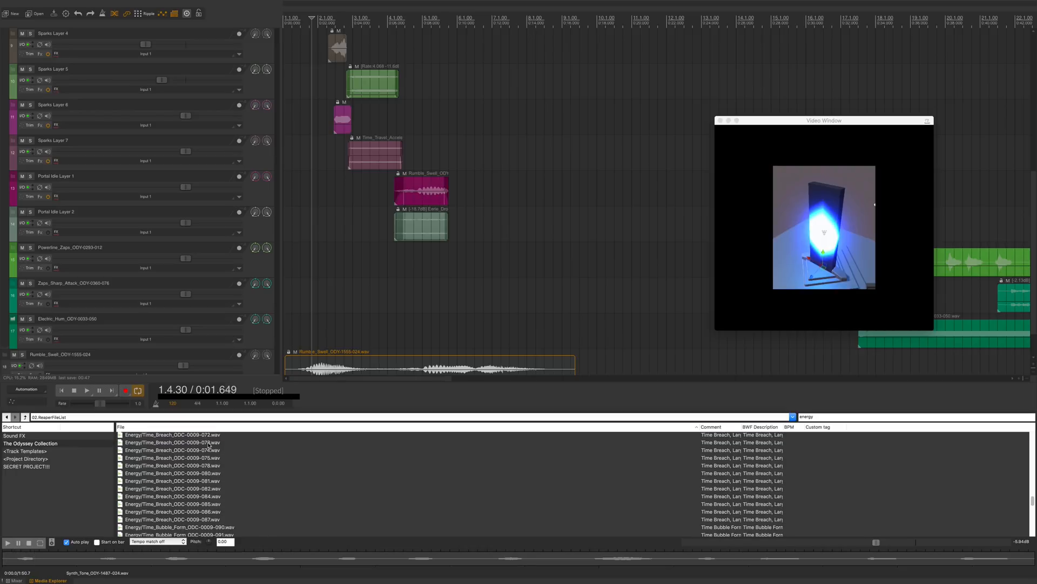
pyautogui.scroll(3, 209, 440)
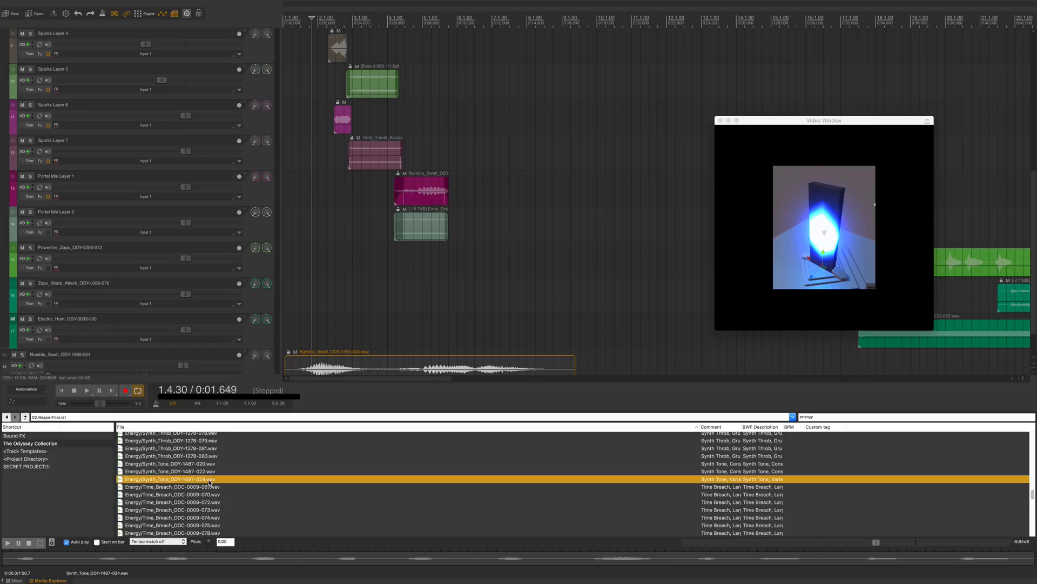
pyautogui.doubleClick(210, 480)
# Step: Audition synth throb sounds and add Time_Breach_ODC-0009-081 to the project on a new track
pyautogui.click(202, 464)
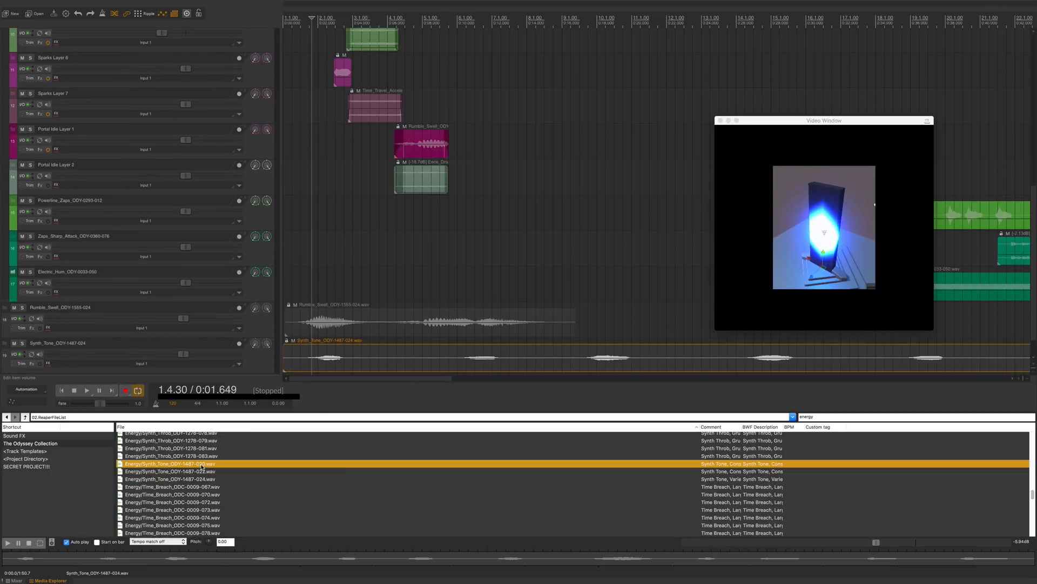
pyautogui.click(203, 456)
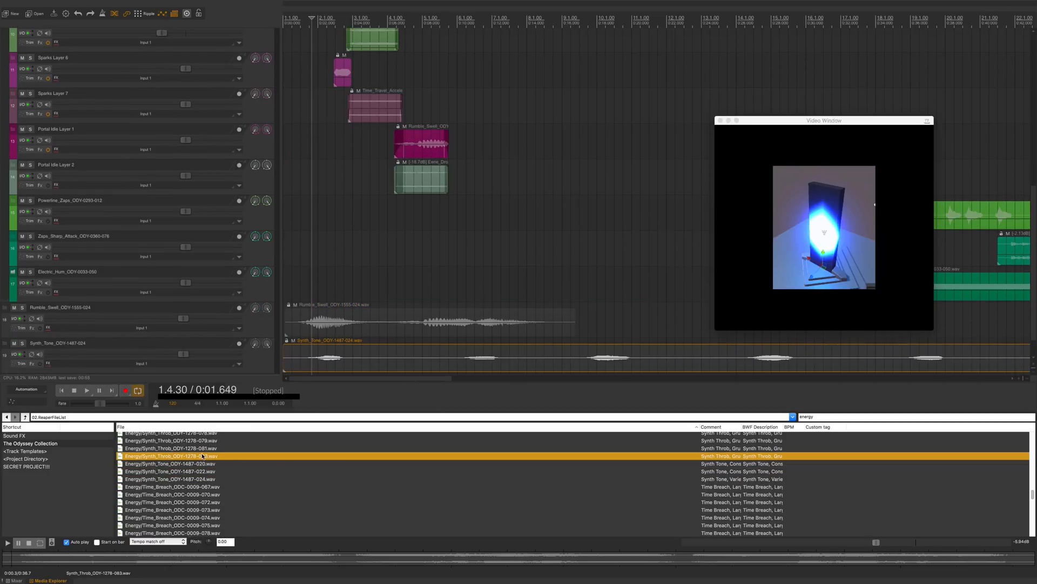
pyautogui.click(203, 440)
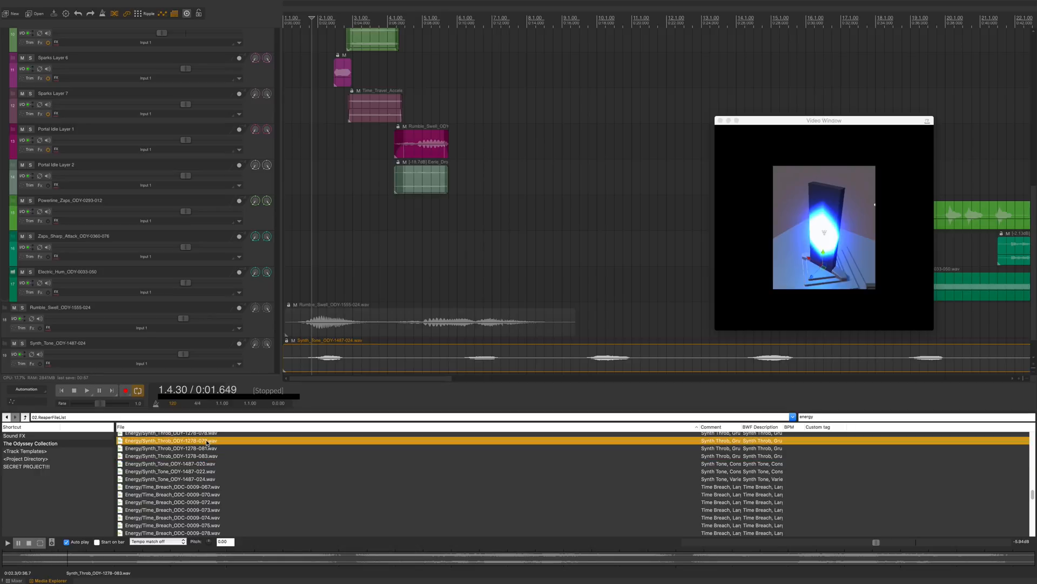
pyautogui.scroll(-5, 205, 465)
pyautogui.click(209, 467)
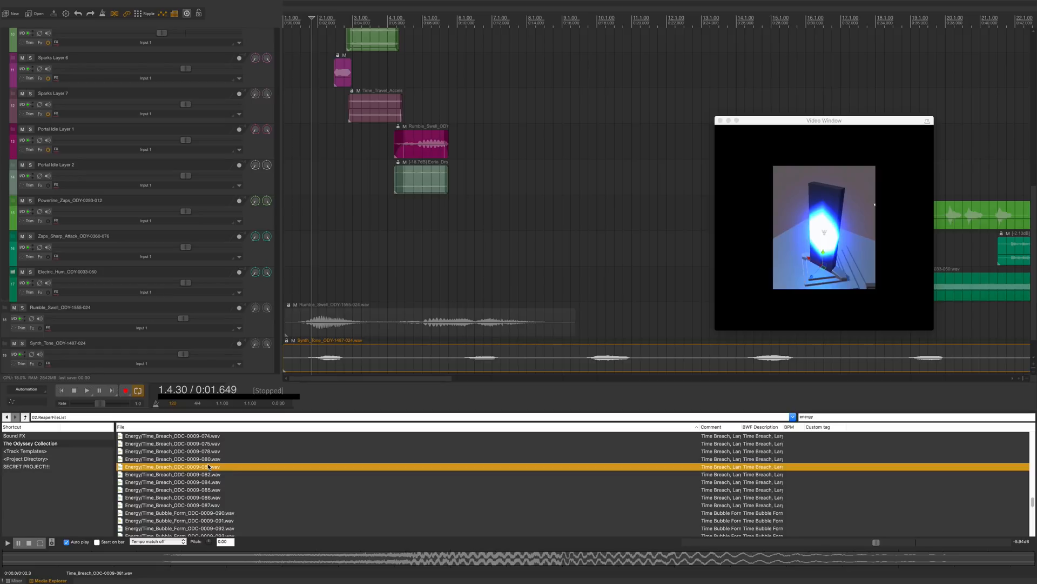
pyautogui.moveTo(214, 463); pyautogui.dragTo(303, 367)
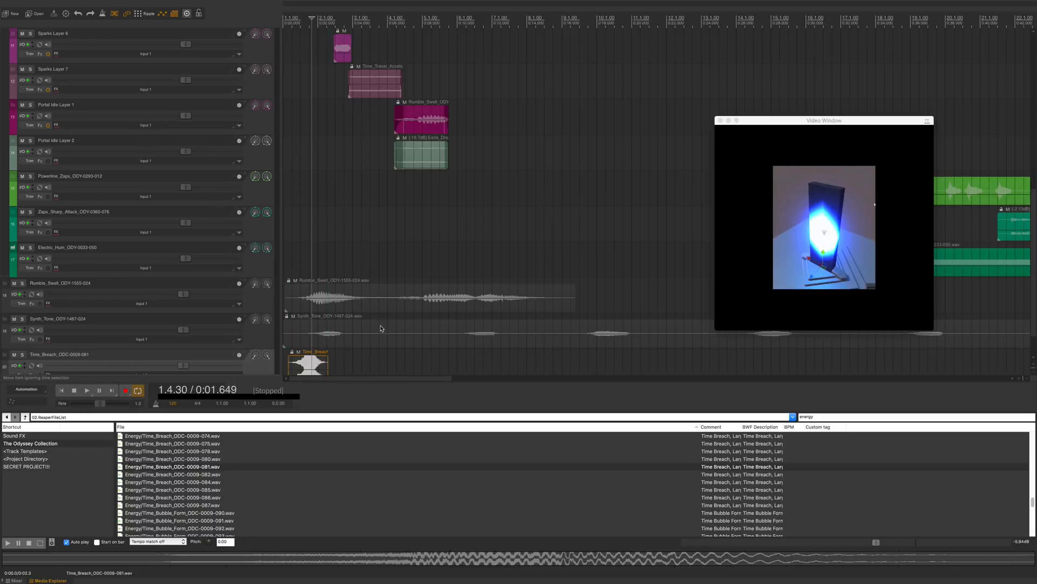
# Step: Move the three new tracks up to sit directly below the Reverse Whoosh Intro 1 track
pyautogui.click(264, 310)
pyautogui.keyDown('shift'); pyautogui.click(260, 353); pyautogui.keyUp('shift')
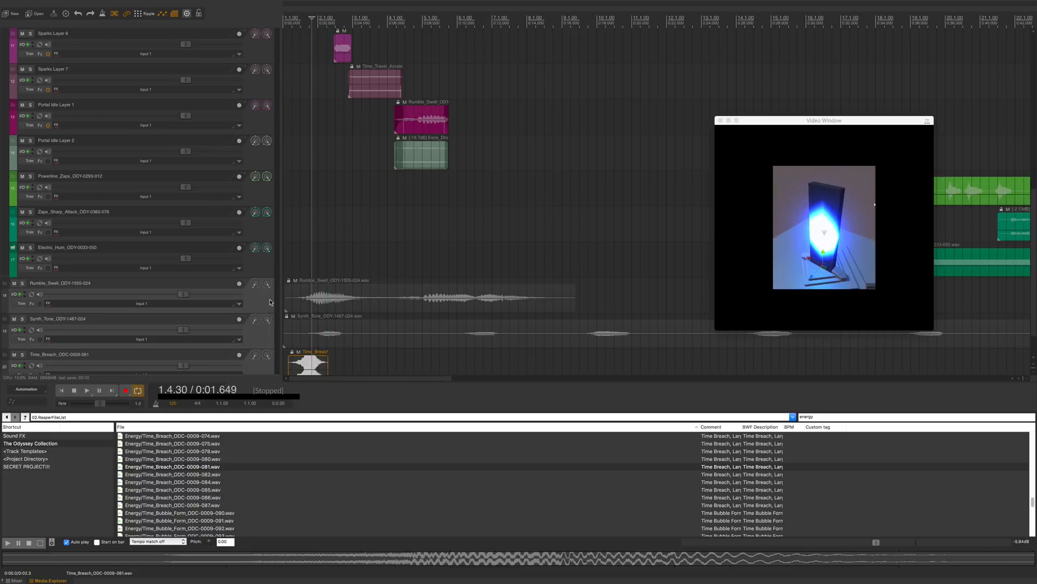
pyautogui.moveTo(265, 336); pyautogui.dragTo(266, 207)
pyautogui.scroll(5, 265, 235)
pyautogui.scroll(6, 267, 233)
pyautogui.click(409, 284)
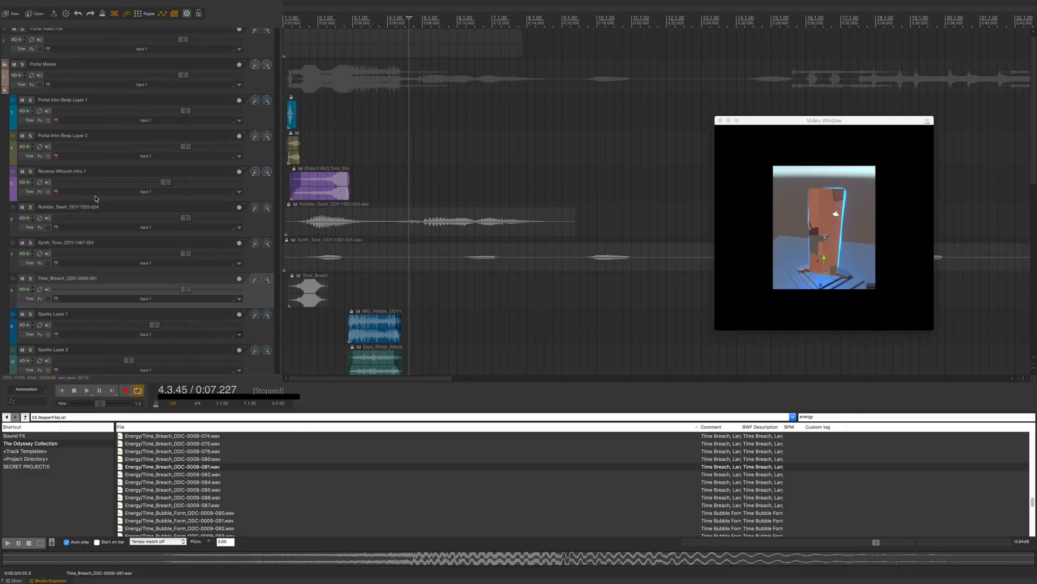
# Step: Rename the three new tracks Reverse Whoosh Intro 2, Reverse Whoosh Intro 3 and Reverse Whoosh Intro 4
pyautogui.doubleClick(80, 170)
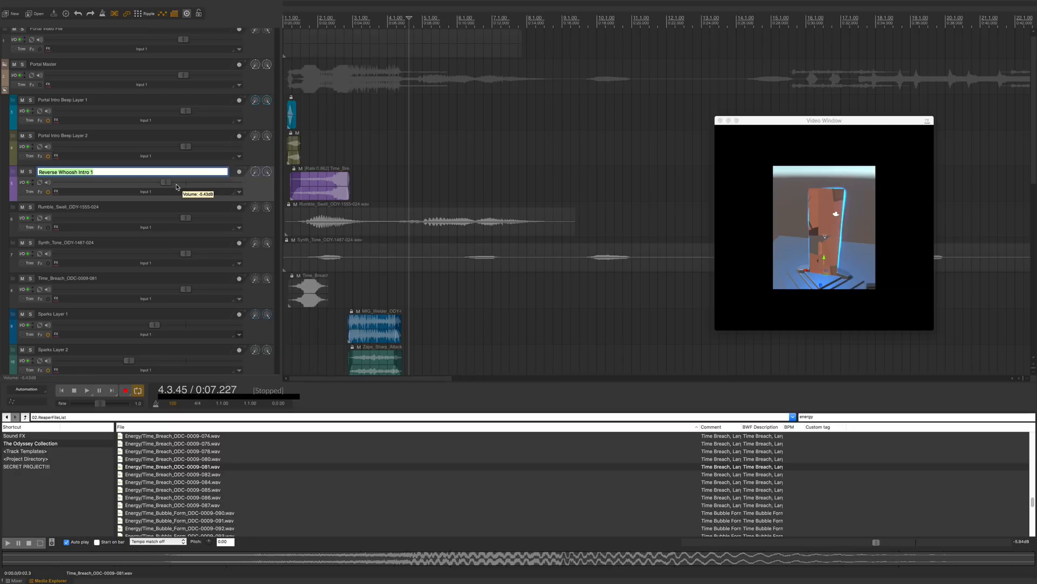
pyautogui.press('Tab')
pyautogui.write('Reverse Whoosh Intro 2')
pyautogui.press('Tab')
pyautogui.write('Reverse Whoosh Intro 3')
pyautogui.press('Tab')
pyautogui.write('Reverse Whoosh Intro 4')
# Step: Split the Rumble Swell and Synth Tone items near bar 4.3 and play back across the split
pyautogui.keyDown('shift'); pyautogui.click(255, 303); pyautogui.keyUp('shift')
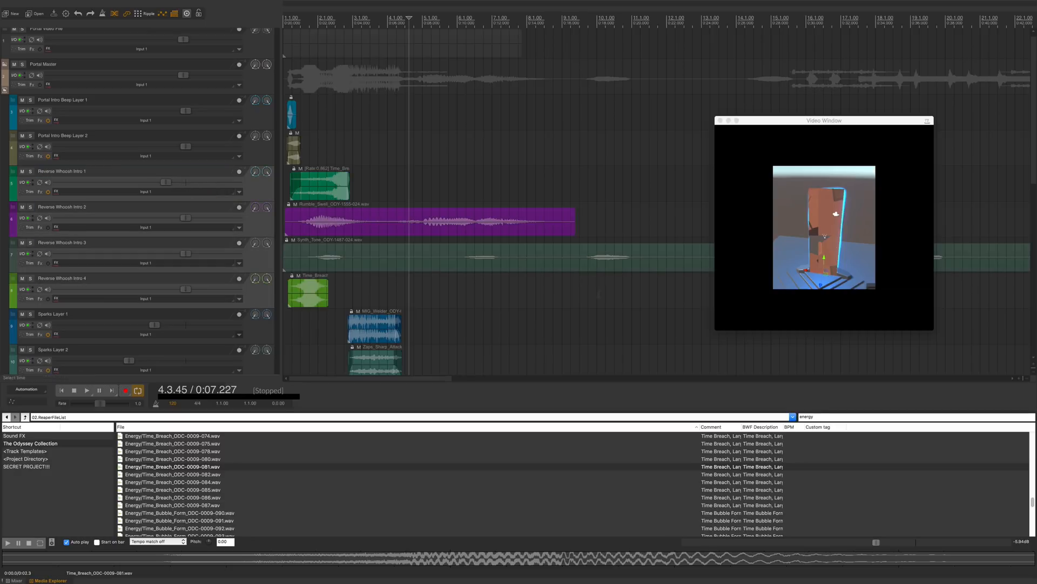
pyautogui.click(389, 257)
pyautogui.click(439, 257)
pyautogui.moveTo(442, 230)
pyautogui.mouseDown()
pyautogui.moveTo(451, 229)
pyautogui.moveTo(449, 247)
pyautogui.mouseUp()
pyautogui.click(448, 228)
pyautogui.press('space')
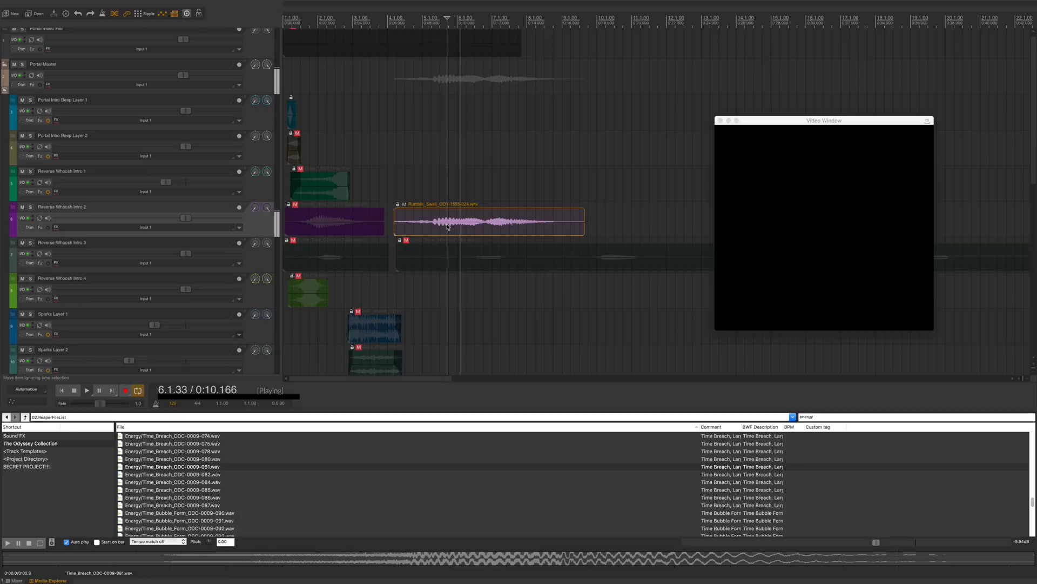
pyautogui.click(371, 228)
pyautogui.press('space')
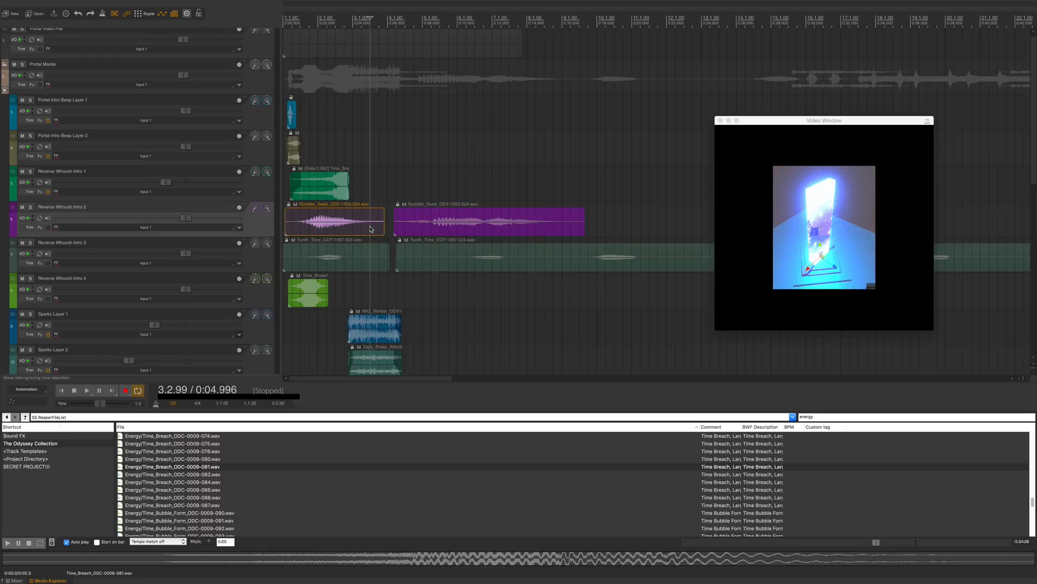
# Step: Trim the first Synth Tone item on Reverse Whoosh Intro 3 down to a short piece near bar 2.2
pyautogui.click(335, 262)
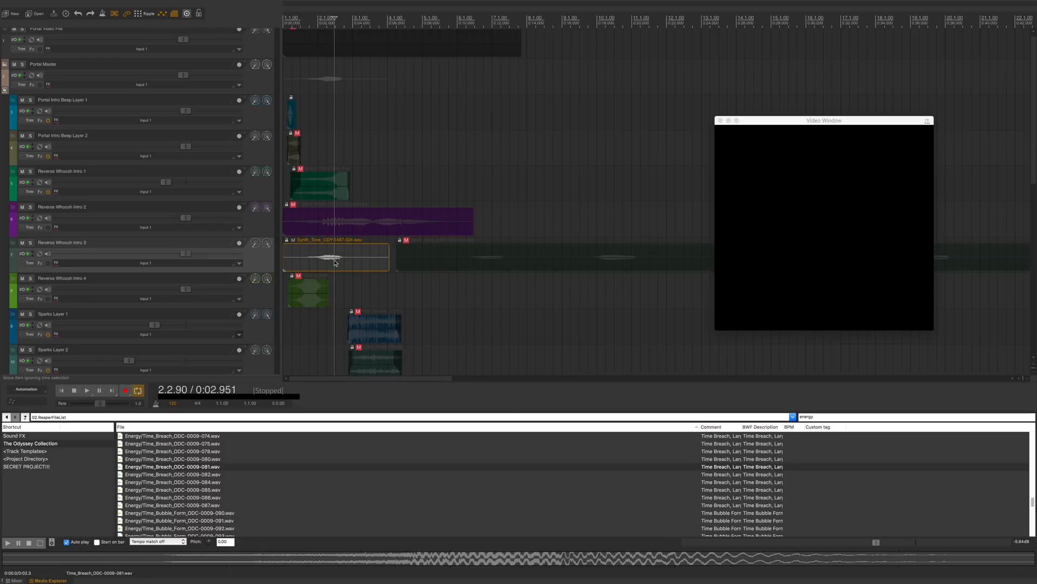
pyautogui.press('d')
pyautogui.click(142, 451)
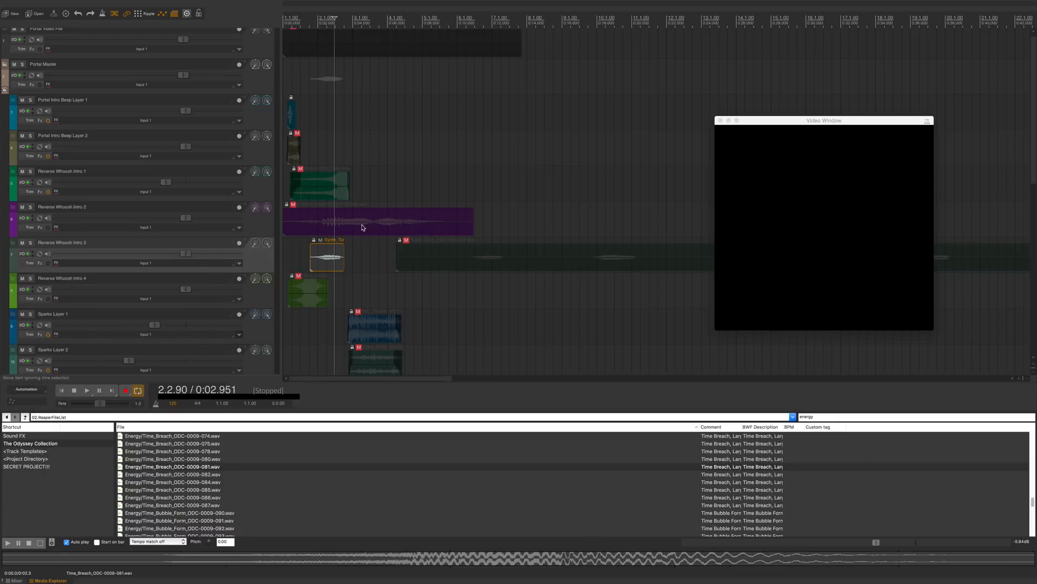
# Step: Play back the intro layers and select the Time Breach item on Reverse Whoosh Intro 4
pyautogui.press('space')
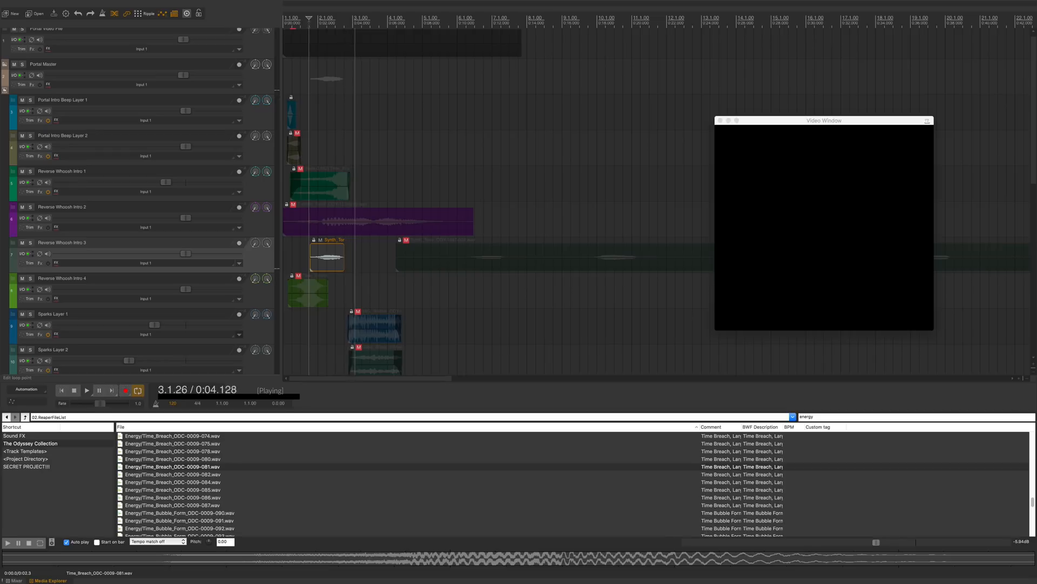
pyautogui.press('space')
pyautogui.click(313, 284)
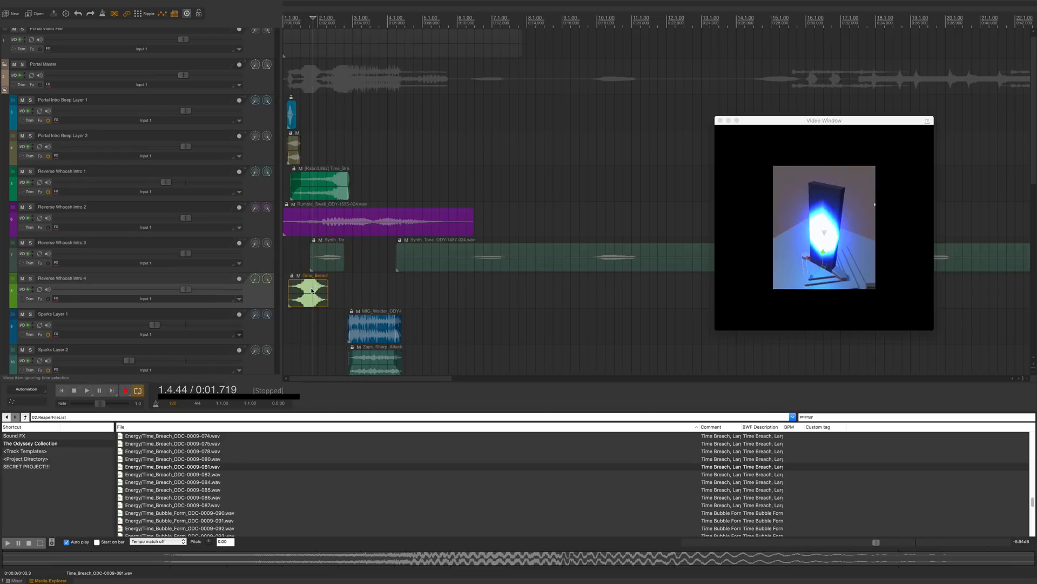
pyautogui.click(304, 292)
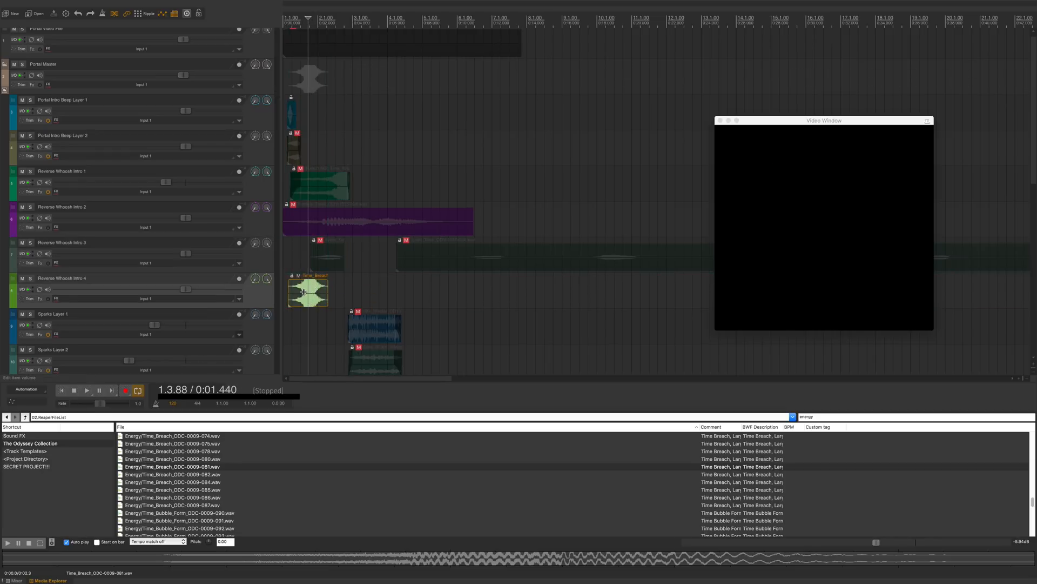
# Step: Shift the Time Breach item on Reverse Whoosh Intro 4 down to -10.588 pitch and preview it against the picture
pyautogui.moveTo(305, 292); pyautogui.dragTo(306, 301)
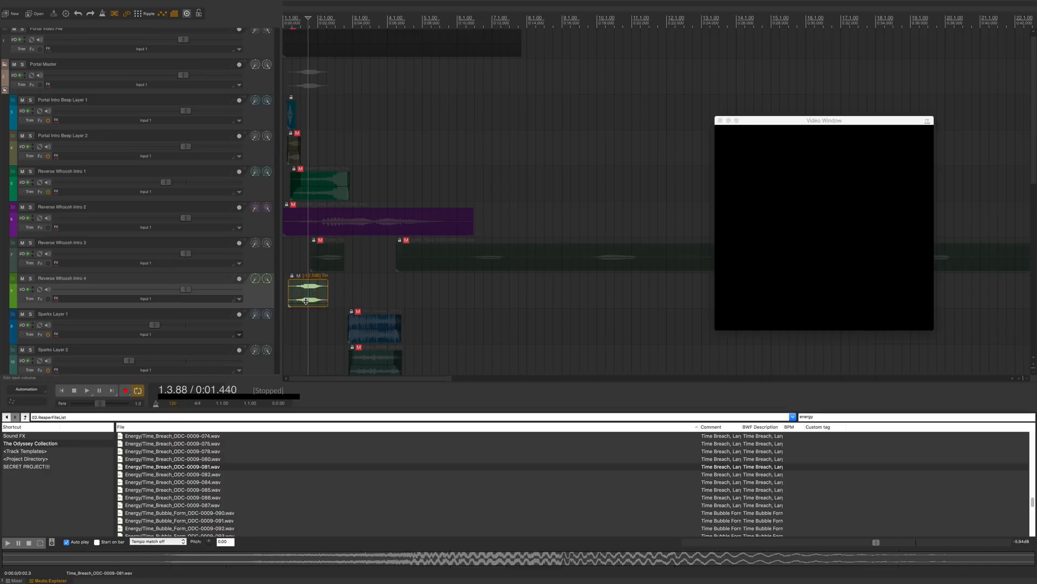
pyautogui.press('space')
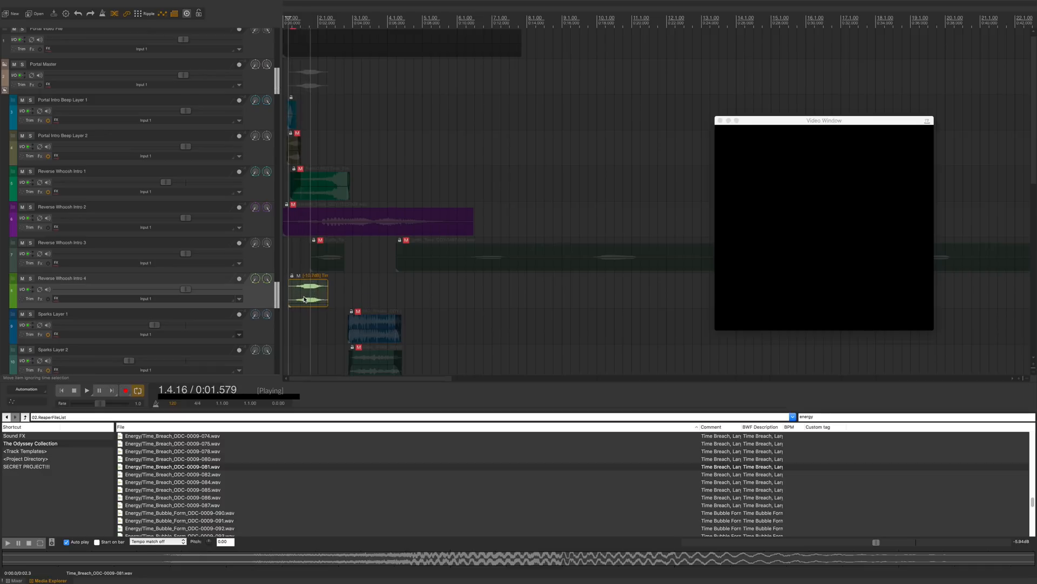
pyautogui.press('space')
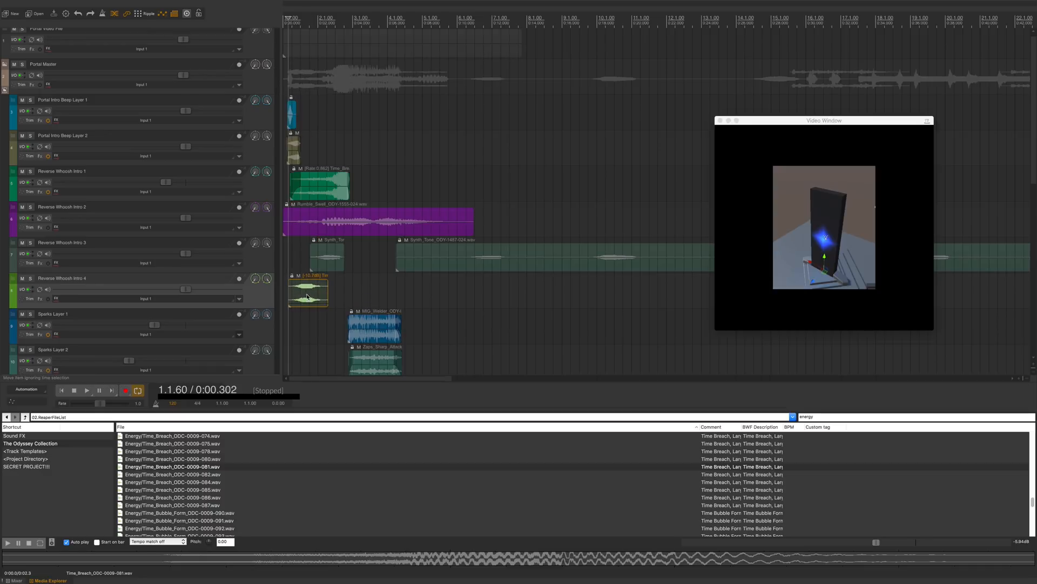
pyautogui.press('space')
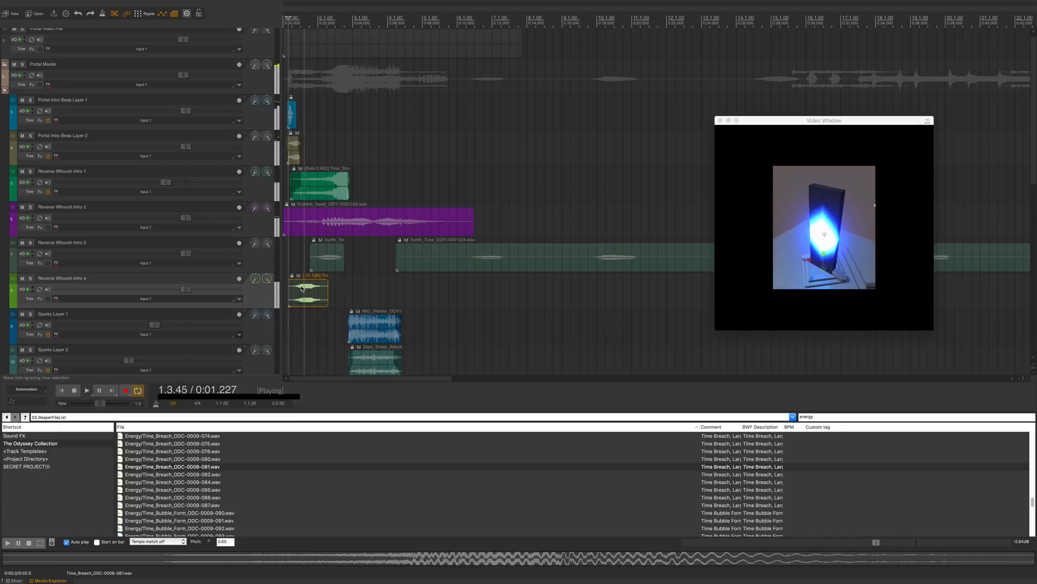
pyautogui.press('space')
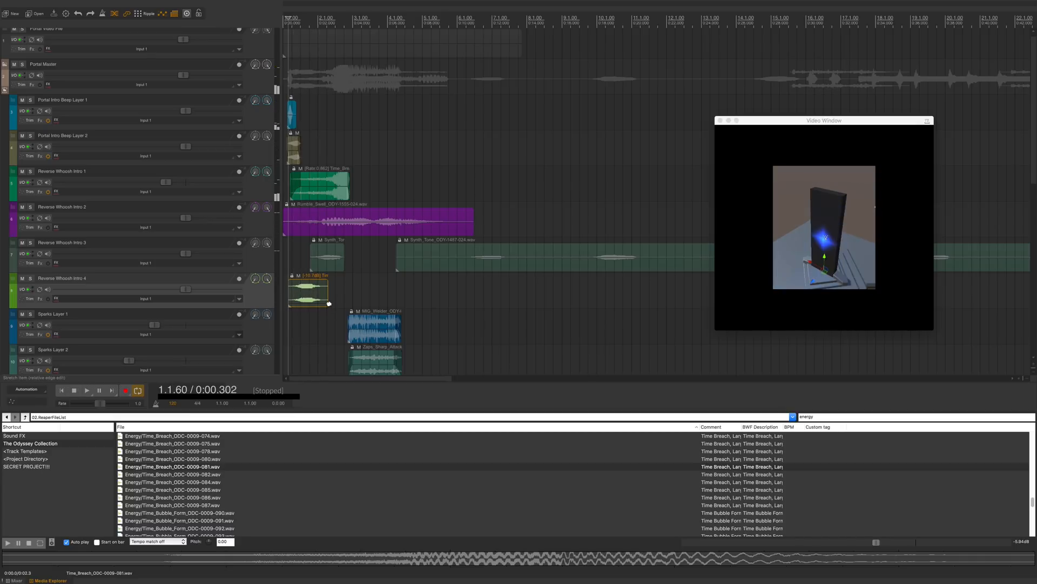
# Step: Stretch the Time Breach item to a 0.527 playback rate, lengthening it to about bar 3, and play it back
pyautogui.moveTo(327, 304); pyautogui.dragTo(361, 306)
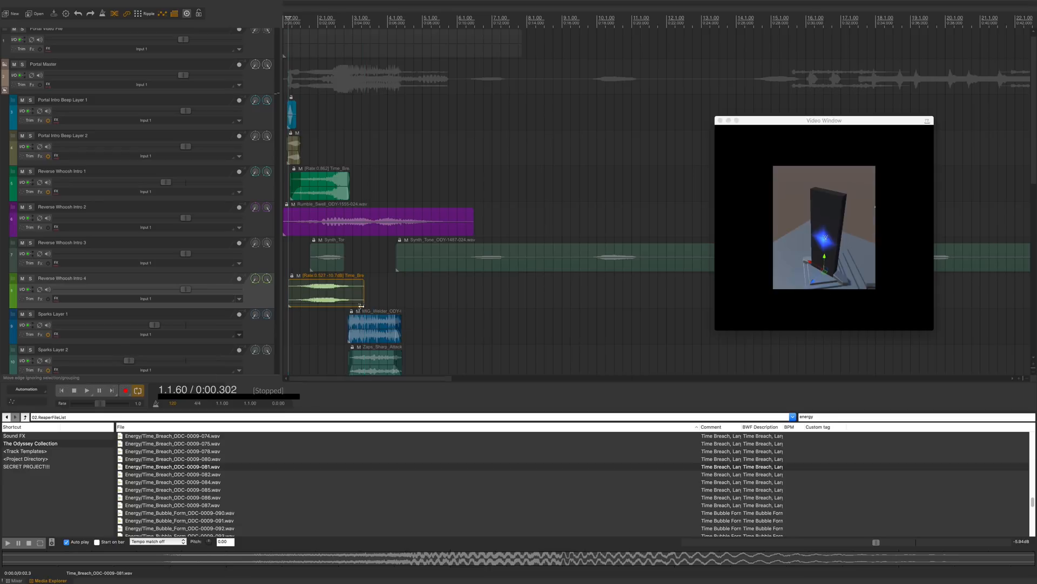
pyautogui.hotkey('alt', 's')
pyautogui.press('space')
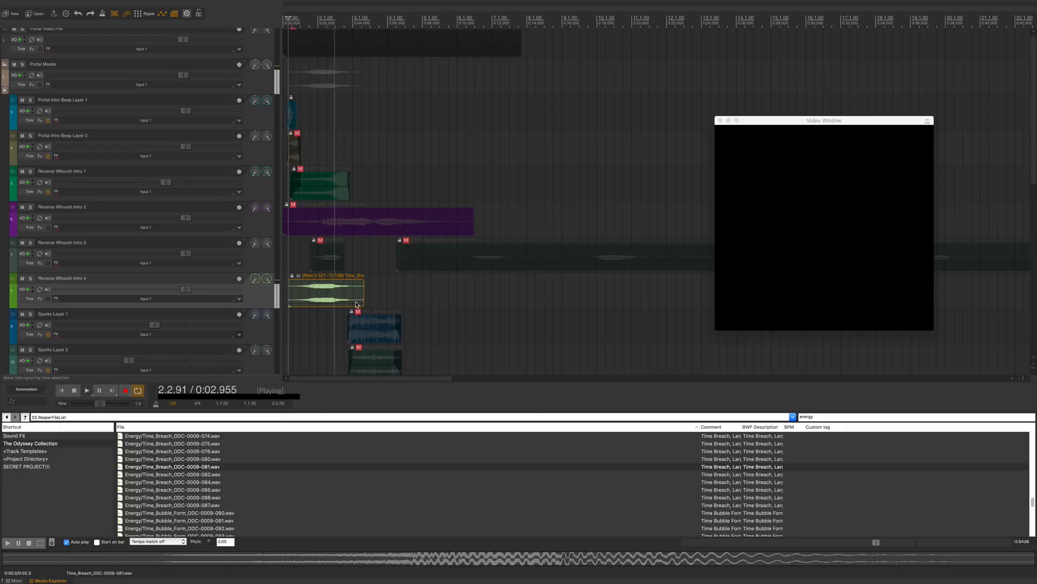
pyautogui.press('space')
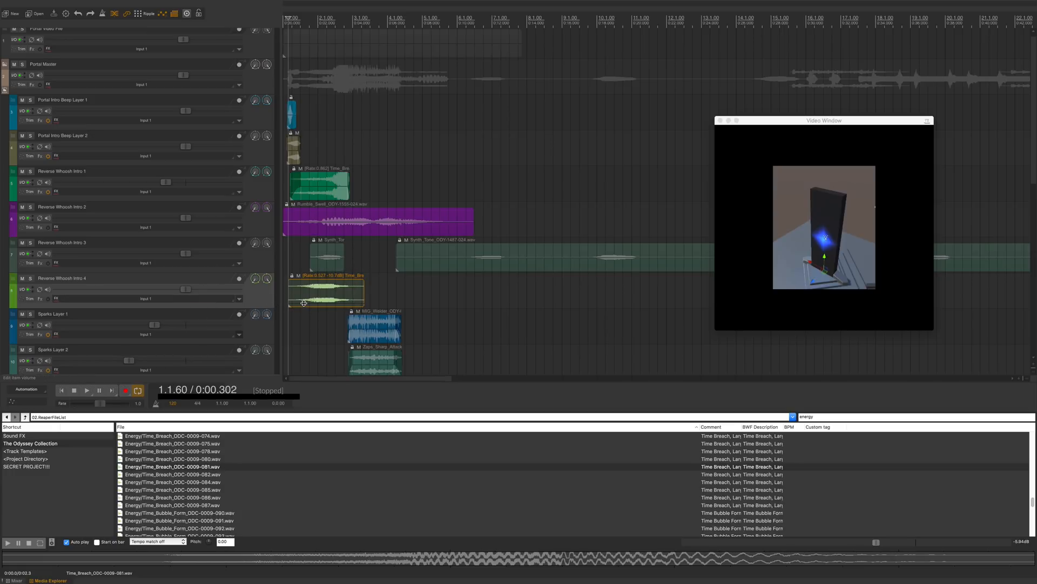
# Step: Delete the long second Synth Tone item on Reverse Whoosh Intro 3
pyautogui.moveTo(303, 303); pyautogui.dragTo(304, 305)
pyautogui.click(465, 256)
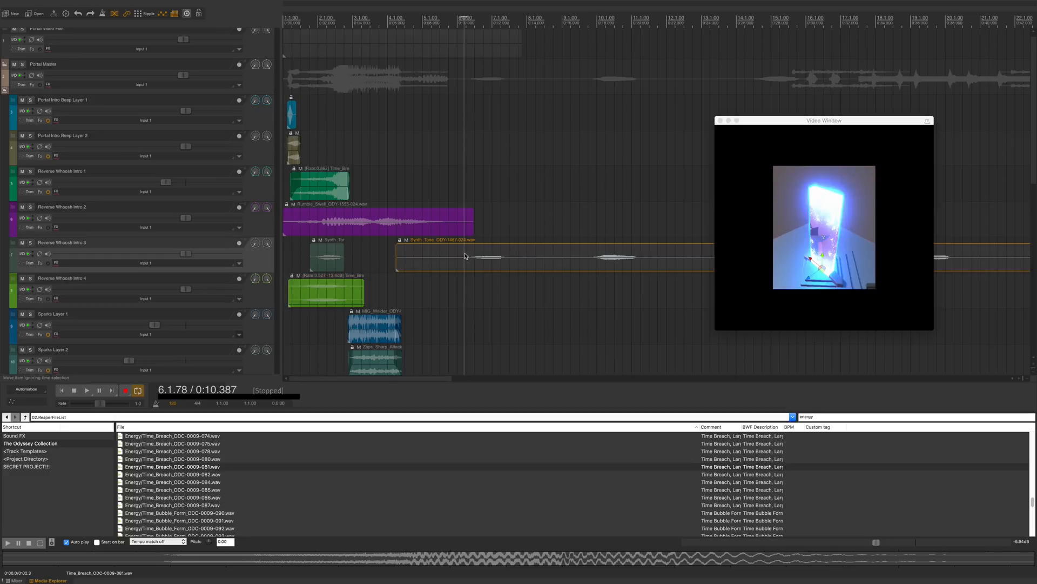
pyautogui.press('Delete')
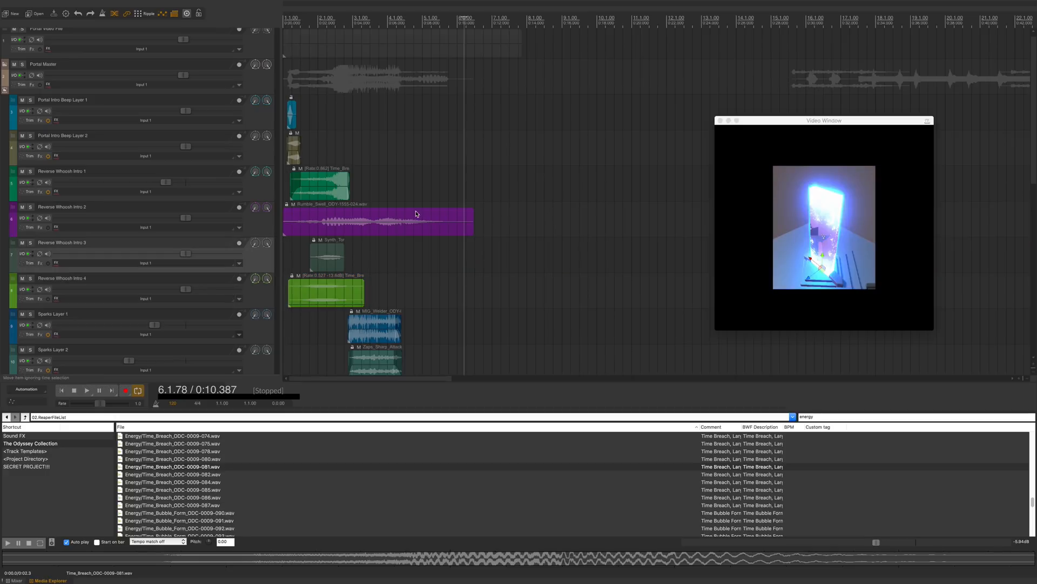
# Step: Shorten the Rumble Swell item on Reverse Whoosh Intro 2 and stretch it to a 1.847 rate, ending near bar 2
pyautogui.moveTo(474, 235); pyautogui.dragTo(450, 235)
pyautogui.moveTo(284, 233); pyautogui.dragTo(323, 217)
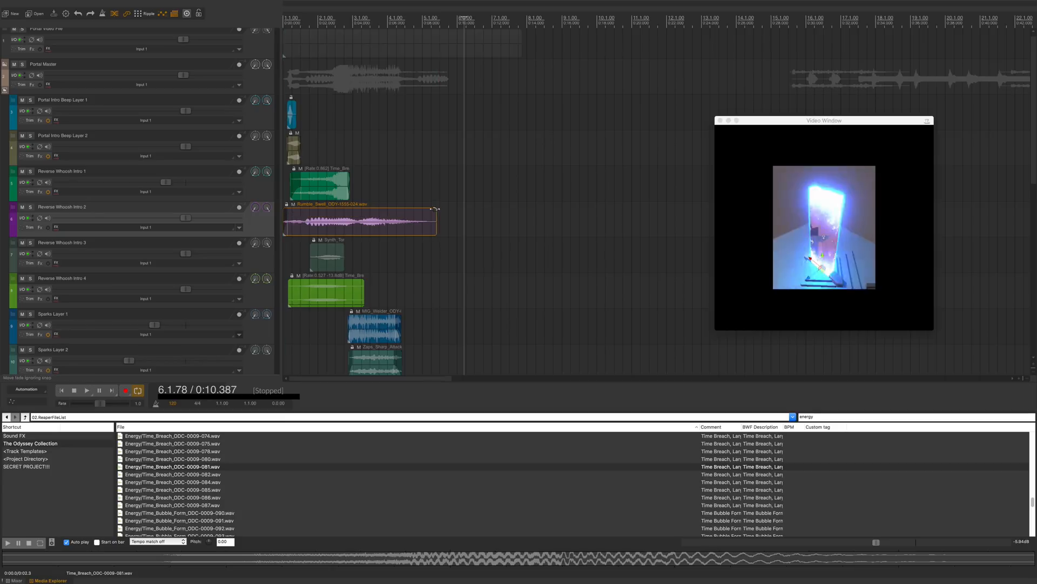
pyautogui.moveTo(437, 233); pyautogui.dragTo(351, 230)
# Step: Select the intro beep and whoosh items, solo them, and play them from the project start
pyautogui.moveTo(404, 121); pyautogui.dragTo(260, 216)
pyautogui.hotkey('shift', 's')
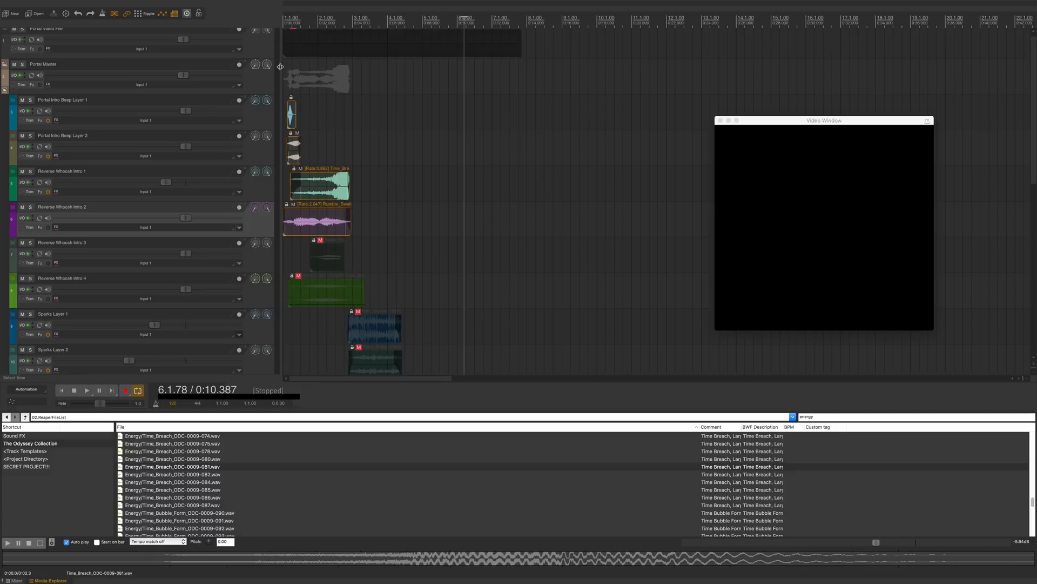
pyautogui.press('Home')
pyautogui.press('space')
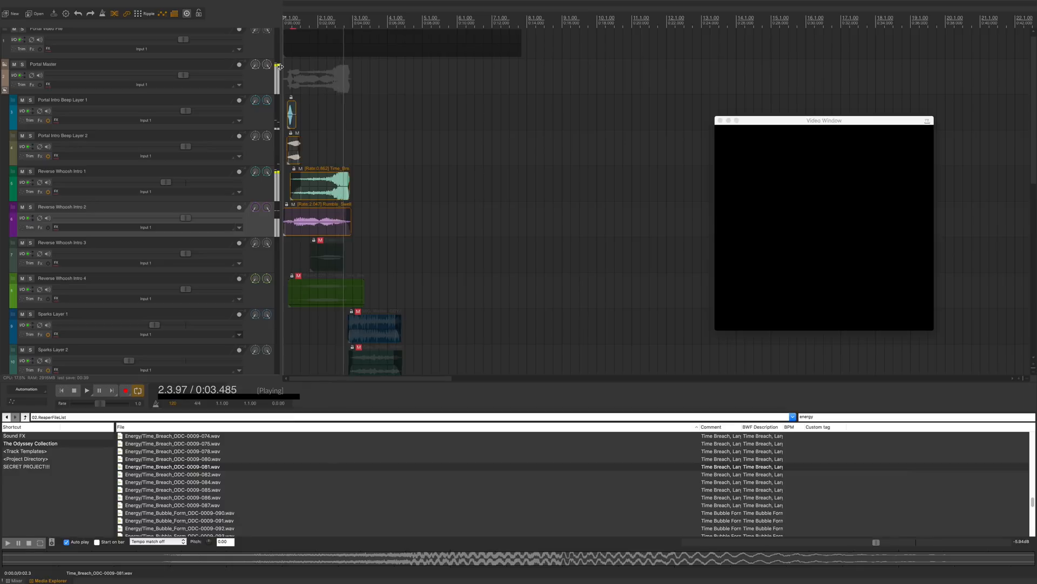
pyautogui.press('space')
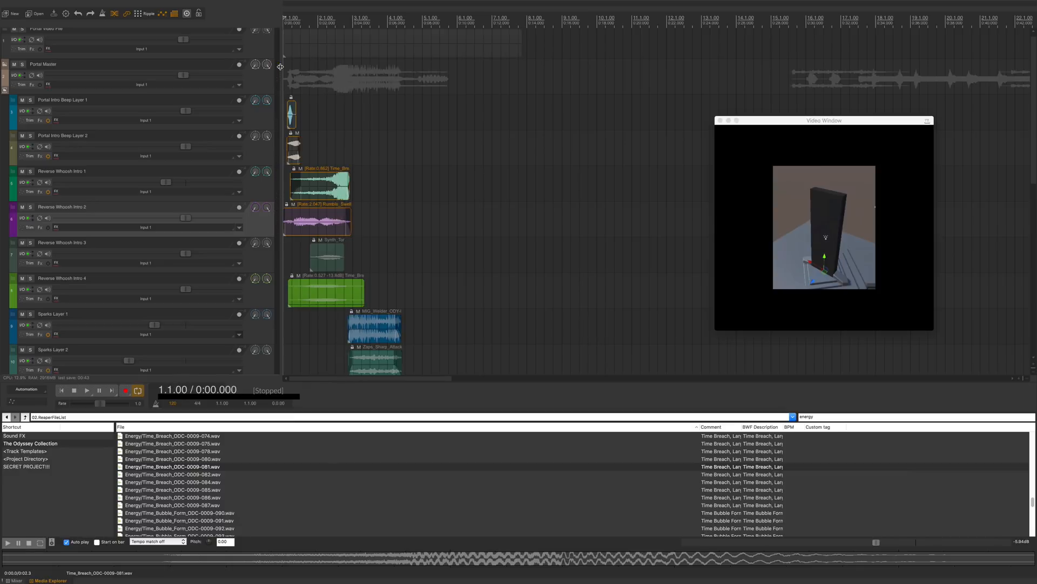
# Step: Play the full intro mix again from the start and select the stretched Time Breach item
pyautogui.press('space')
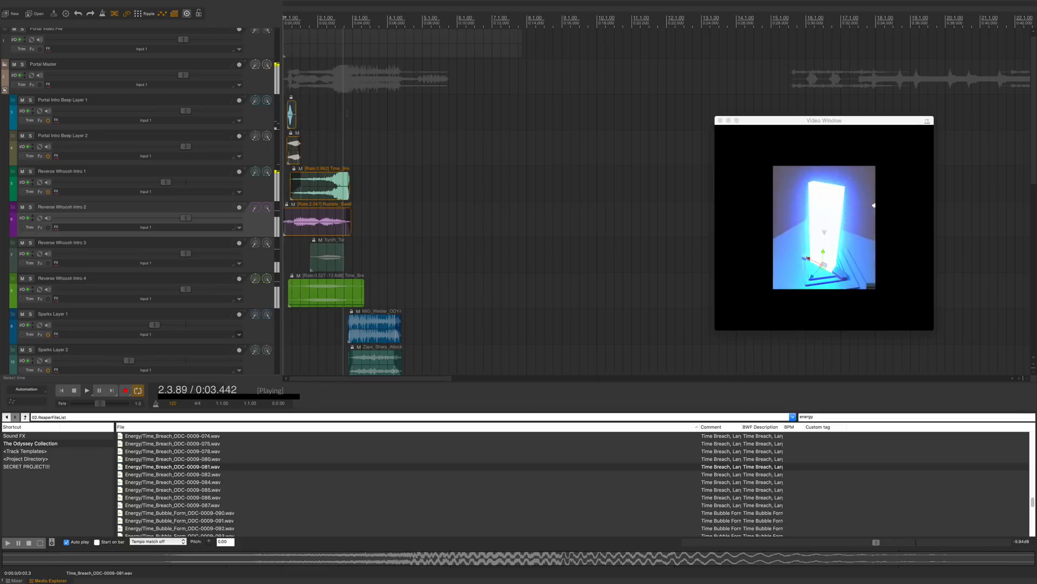
pyautogui.press('space')
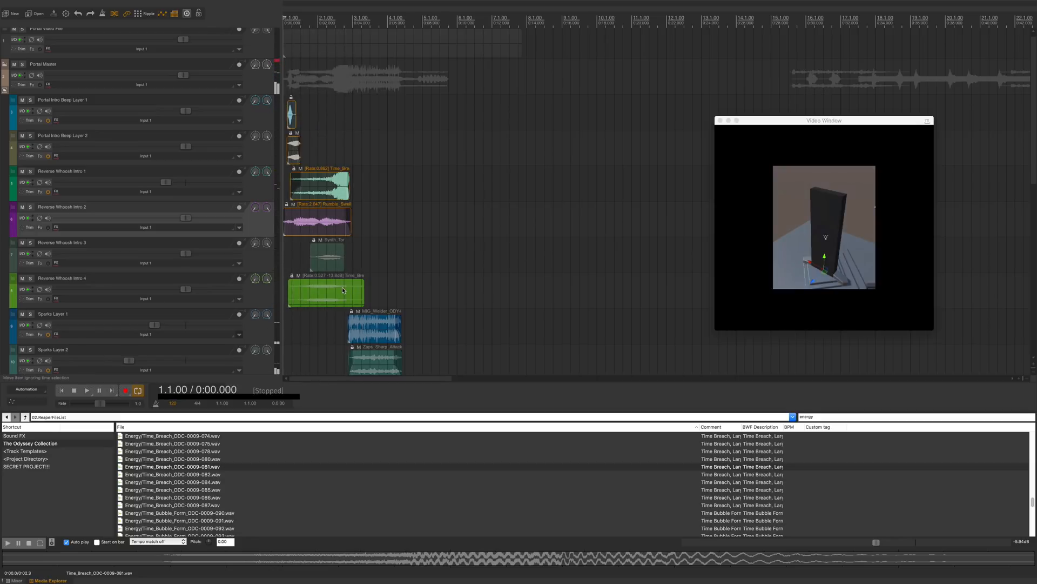
pyautogui.click(342, 290)
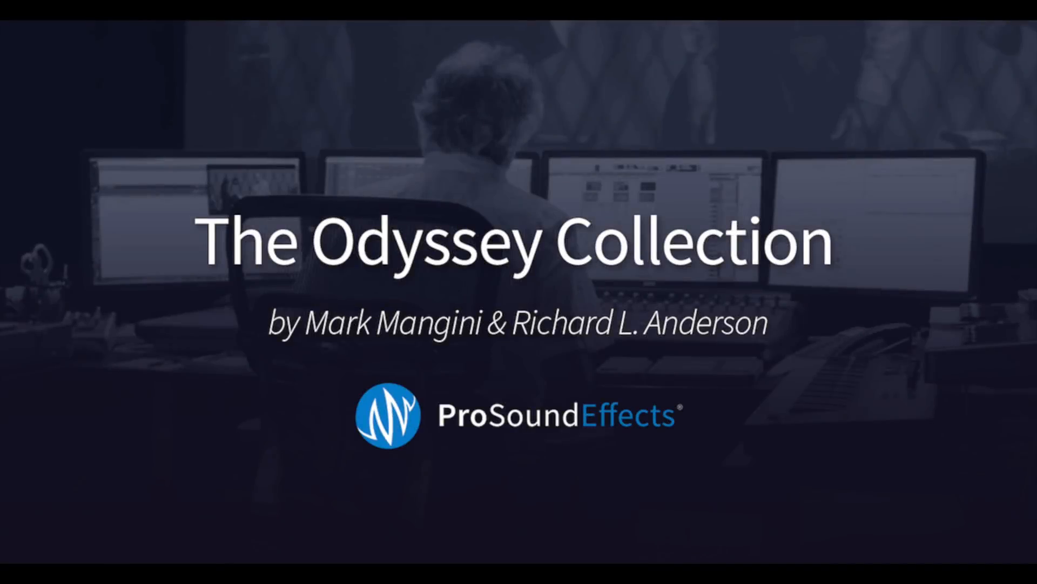